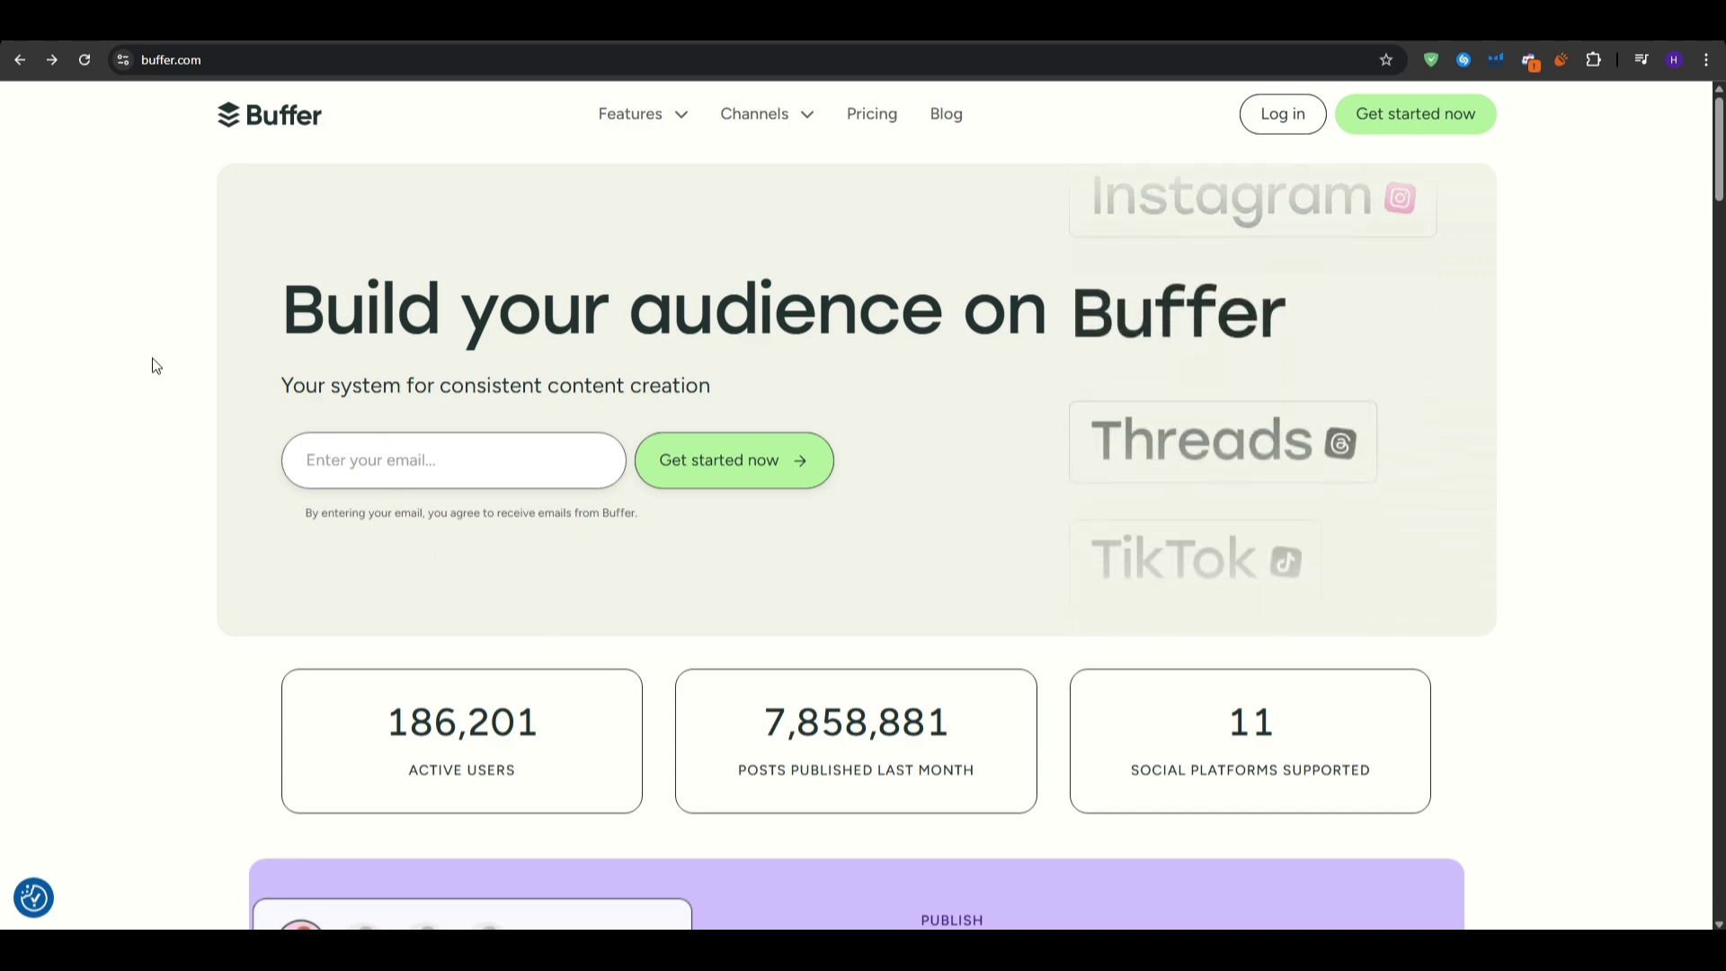
# Browse the Buffer homepage, then open the Publish feature page from the Features menu
pyautogui.scroll(-10, 178, 466)
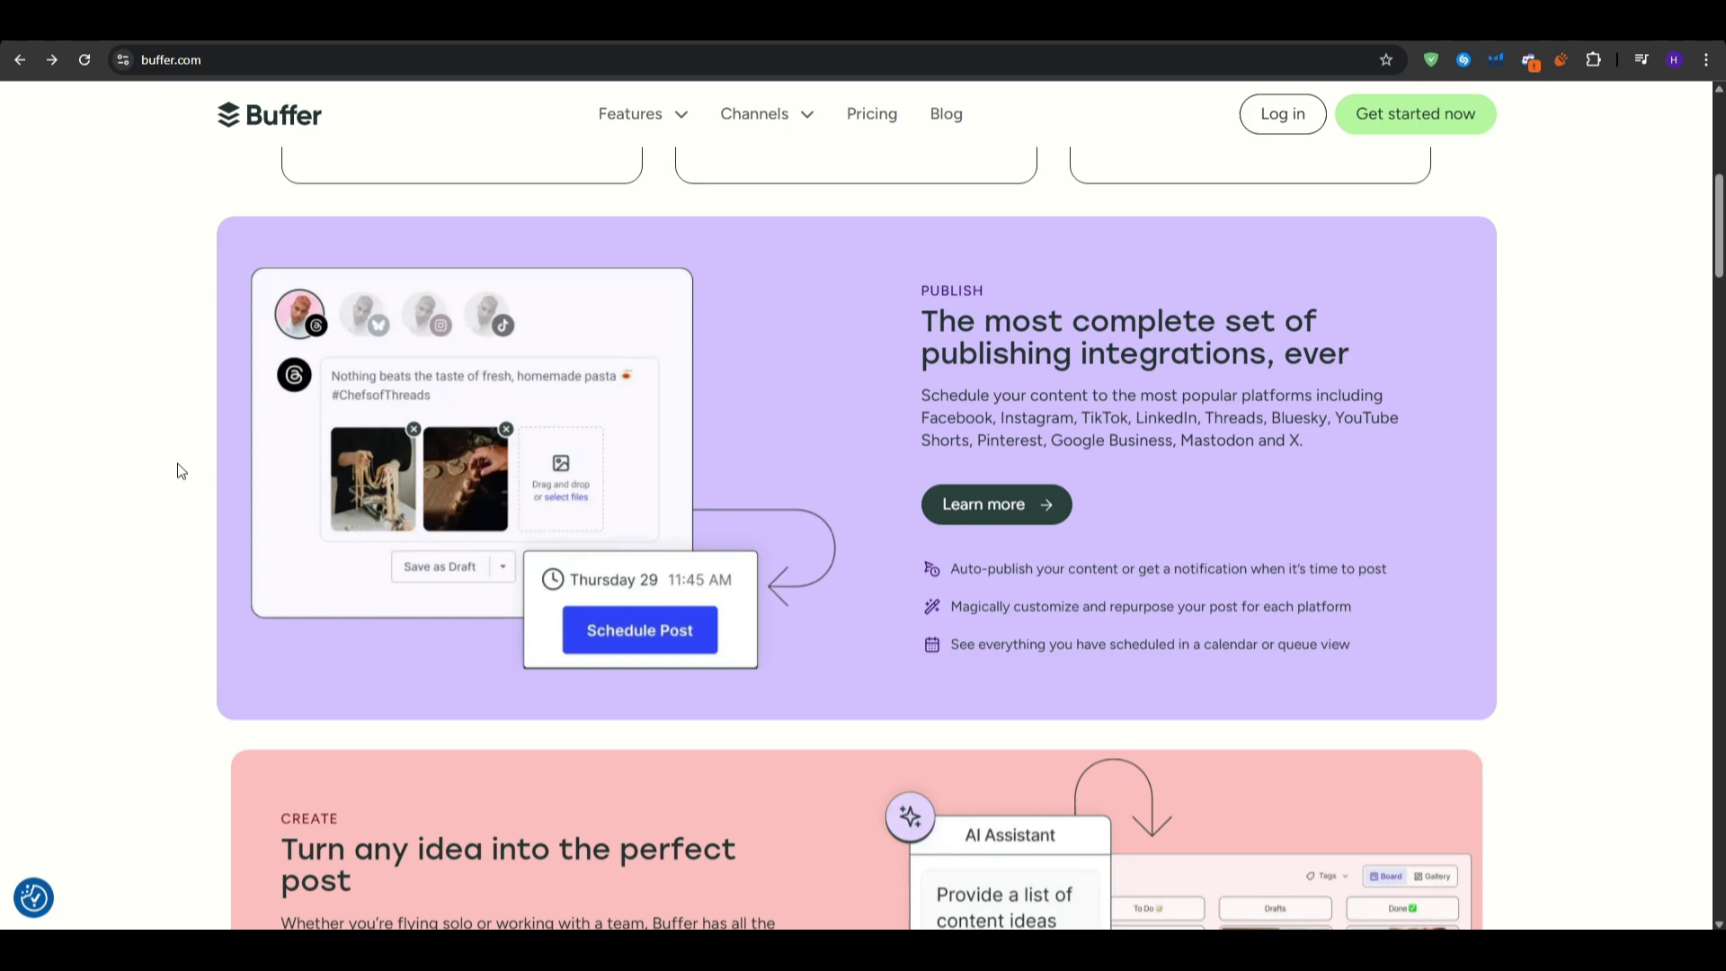
pyautogui.scroll(-5, 176, 470)
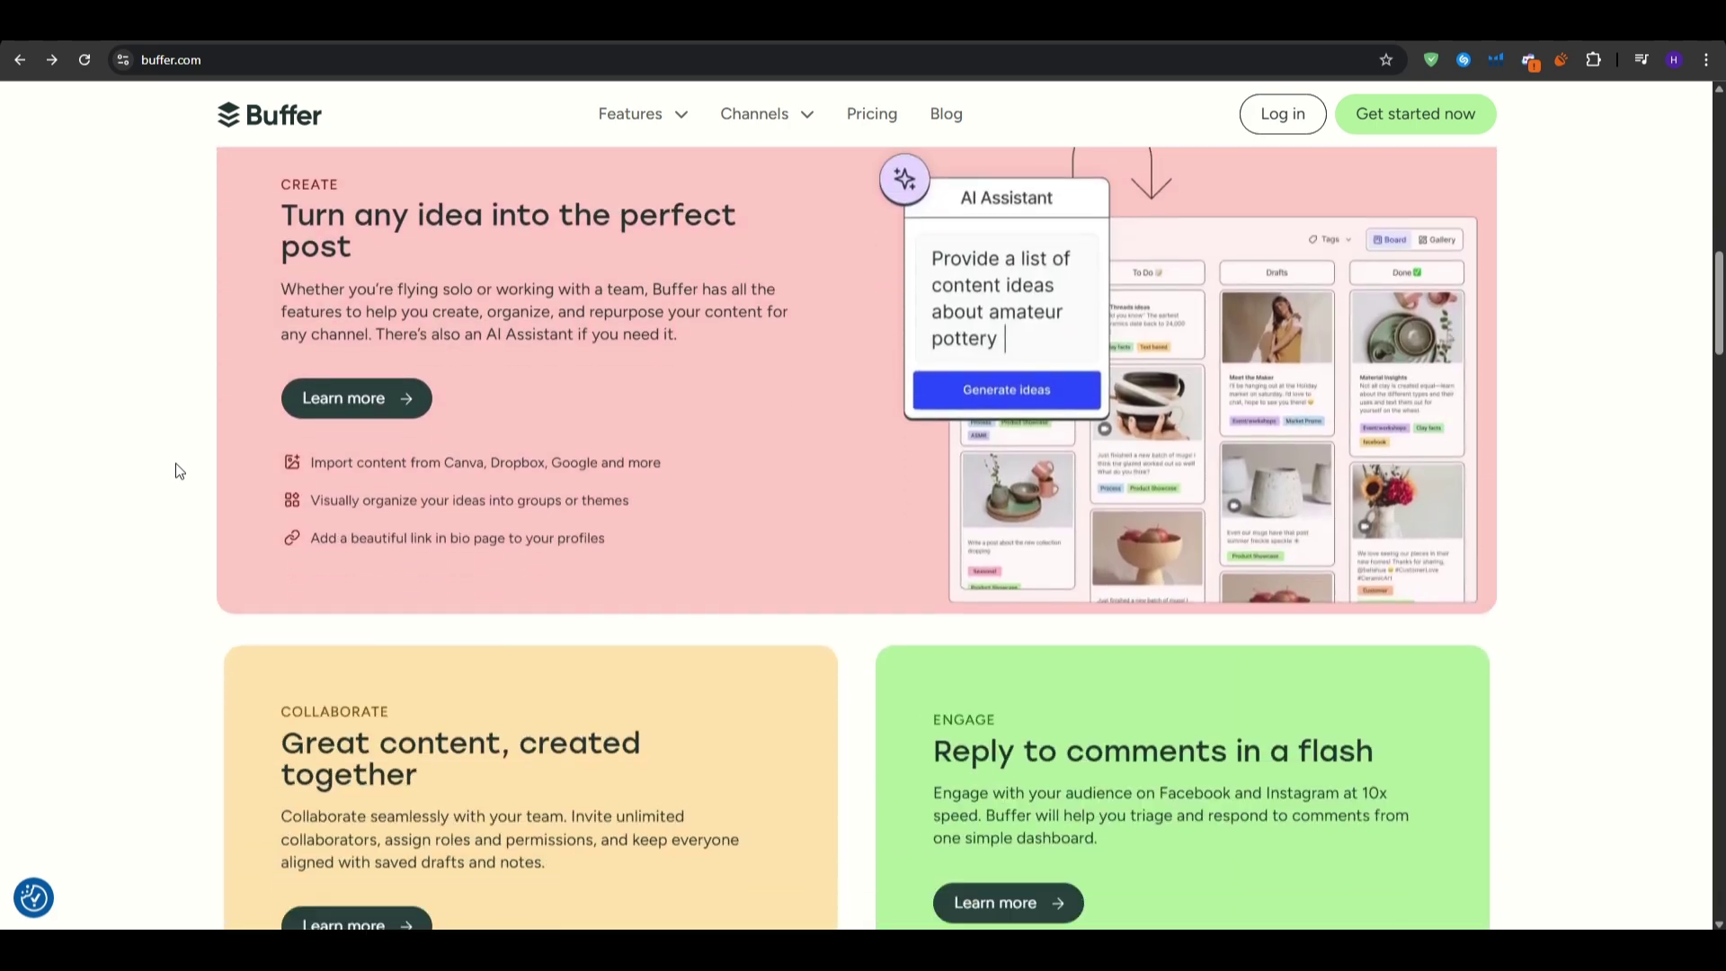
pyautogui.scroll(-2, 165, 470)
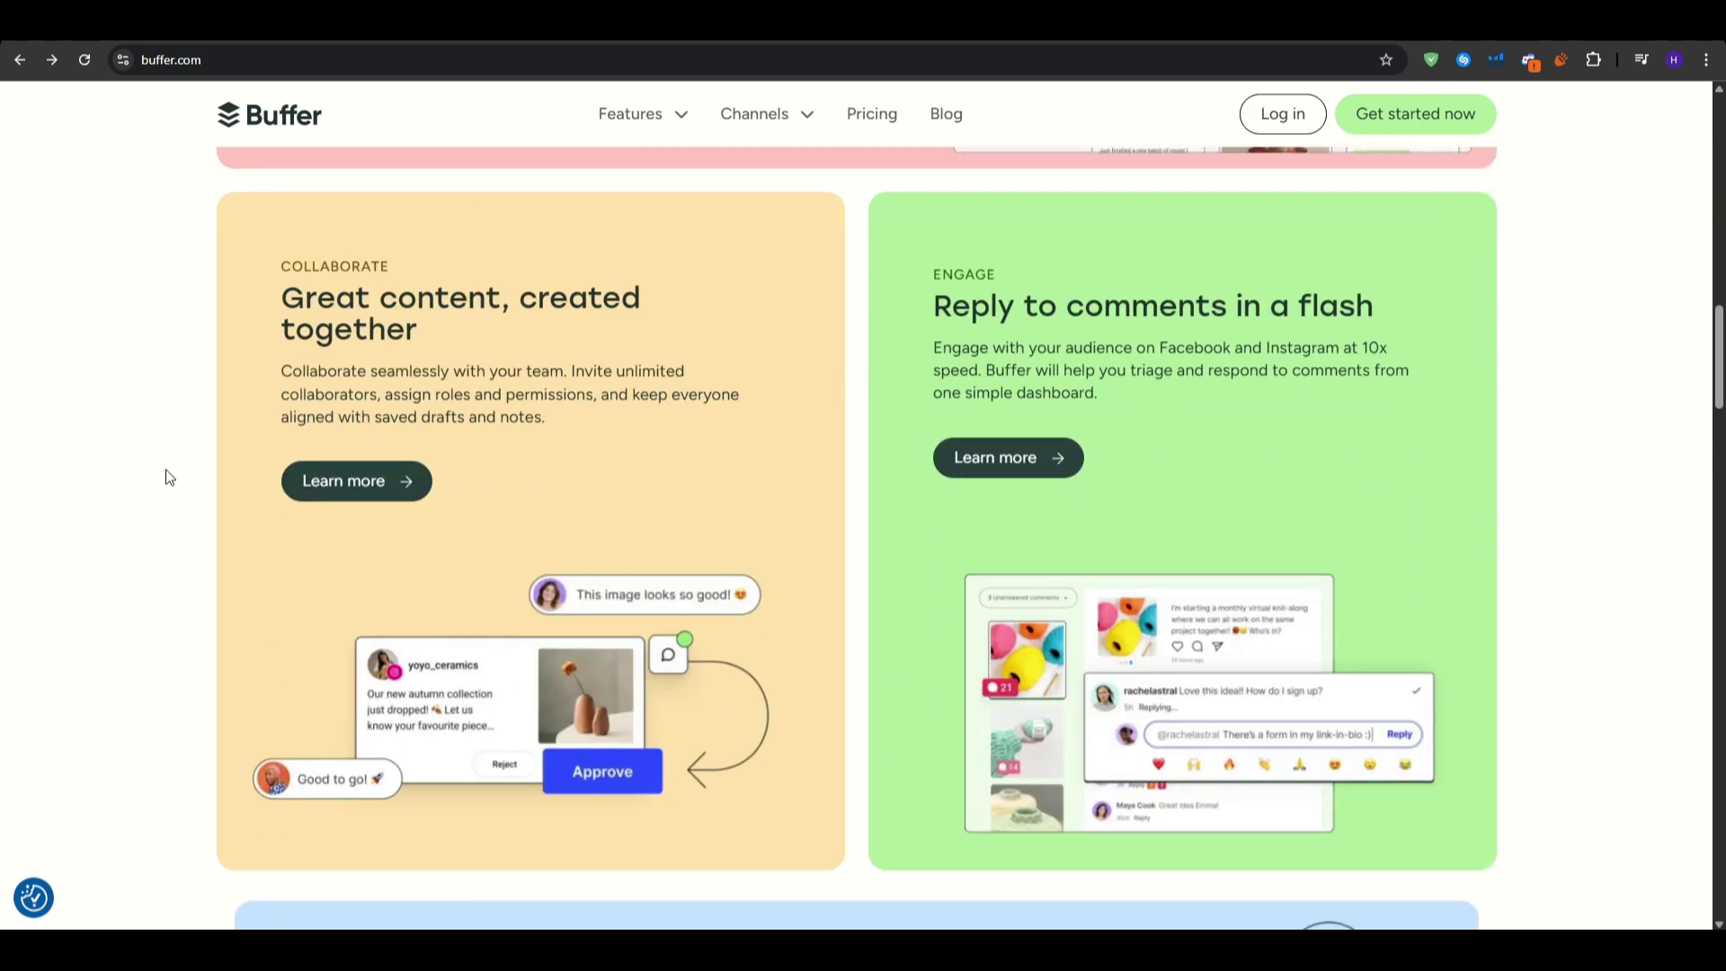
pyautogui.scroll(-5, 165, 469)
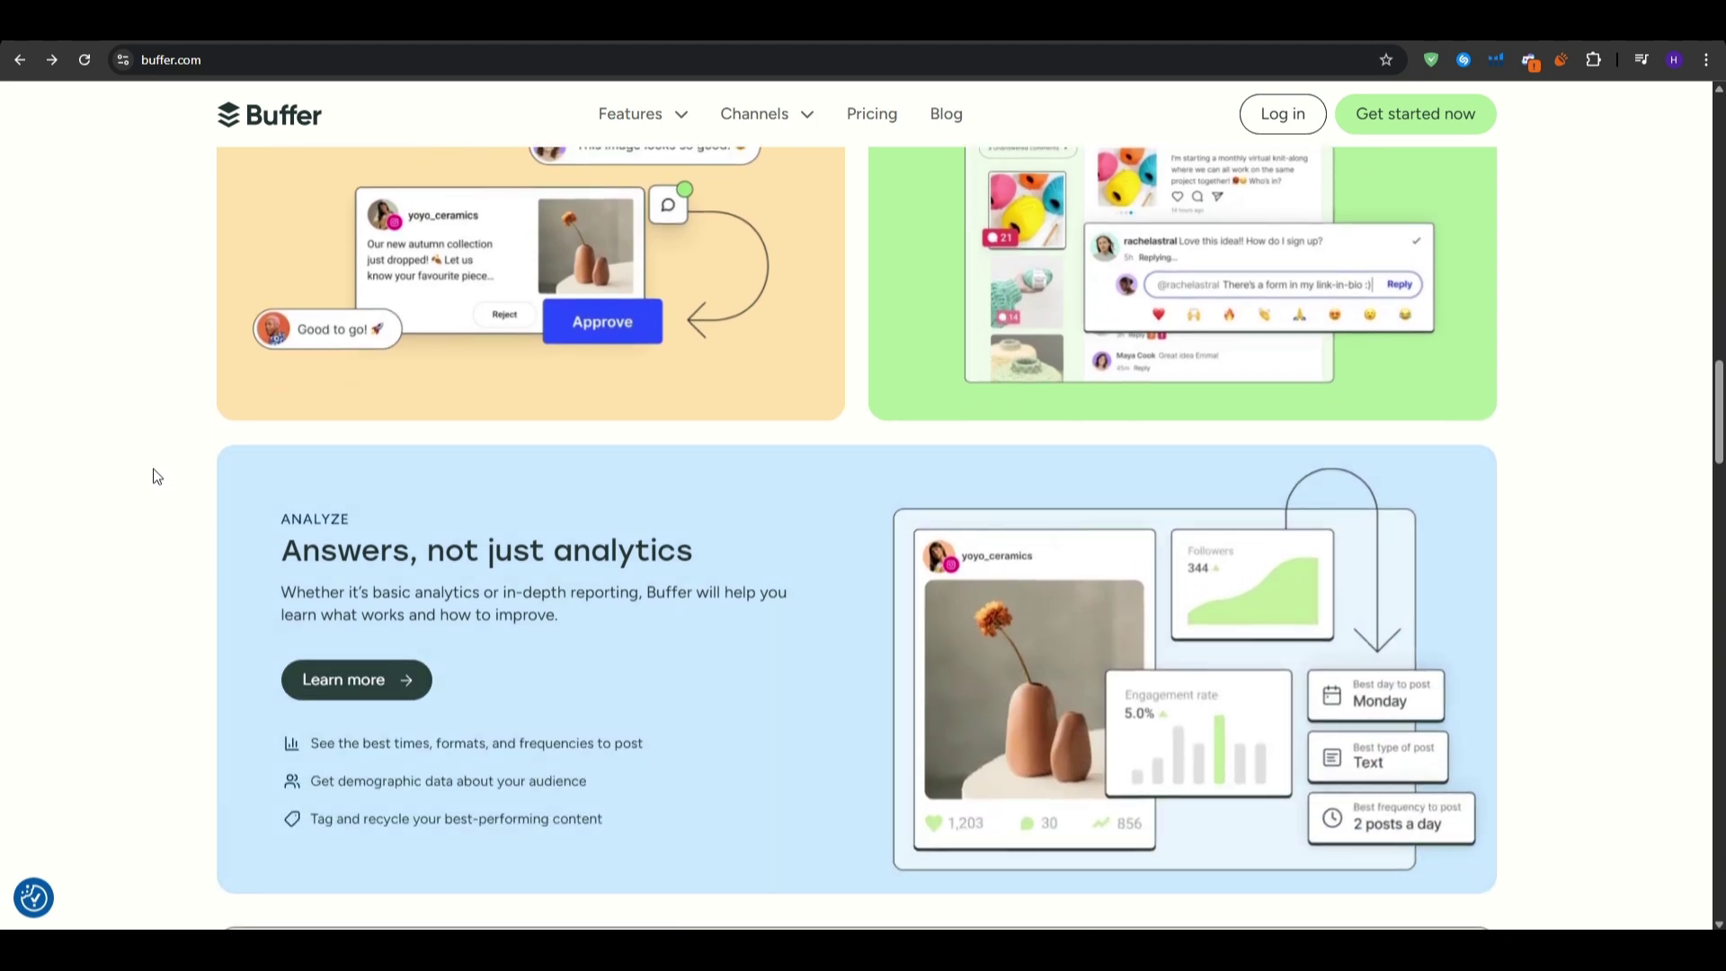
pyautogui.scroll(-7, 140, 473)
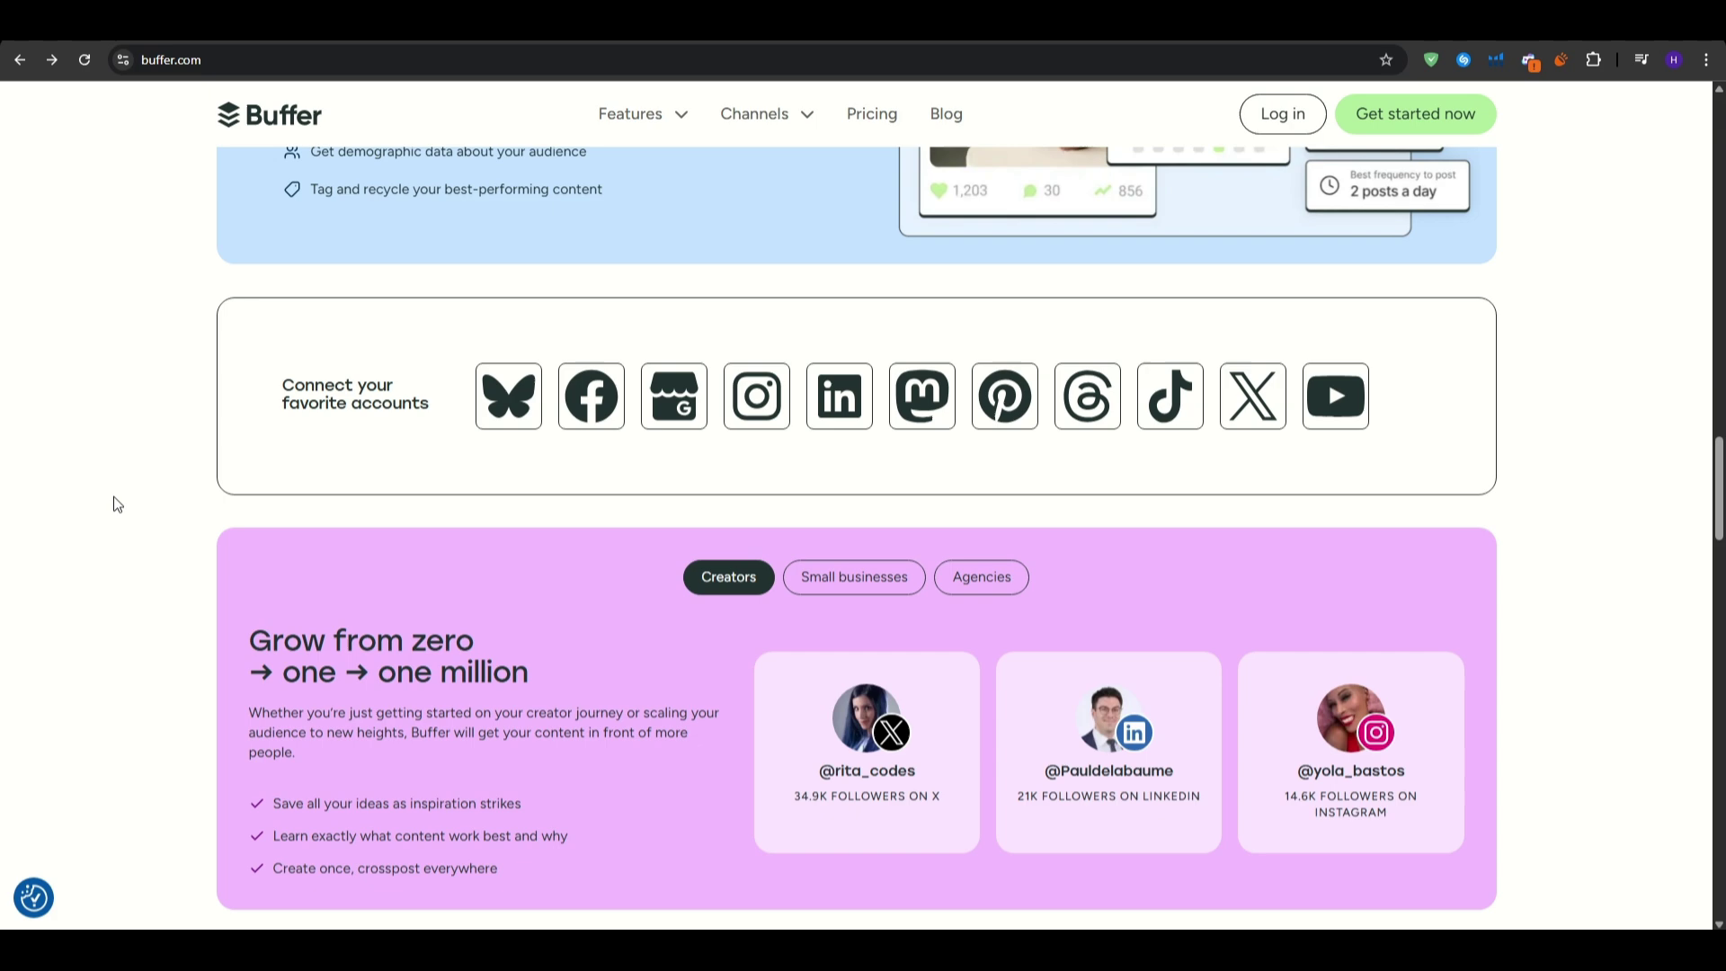
pyautogui.scroll(-2, 117, 502)
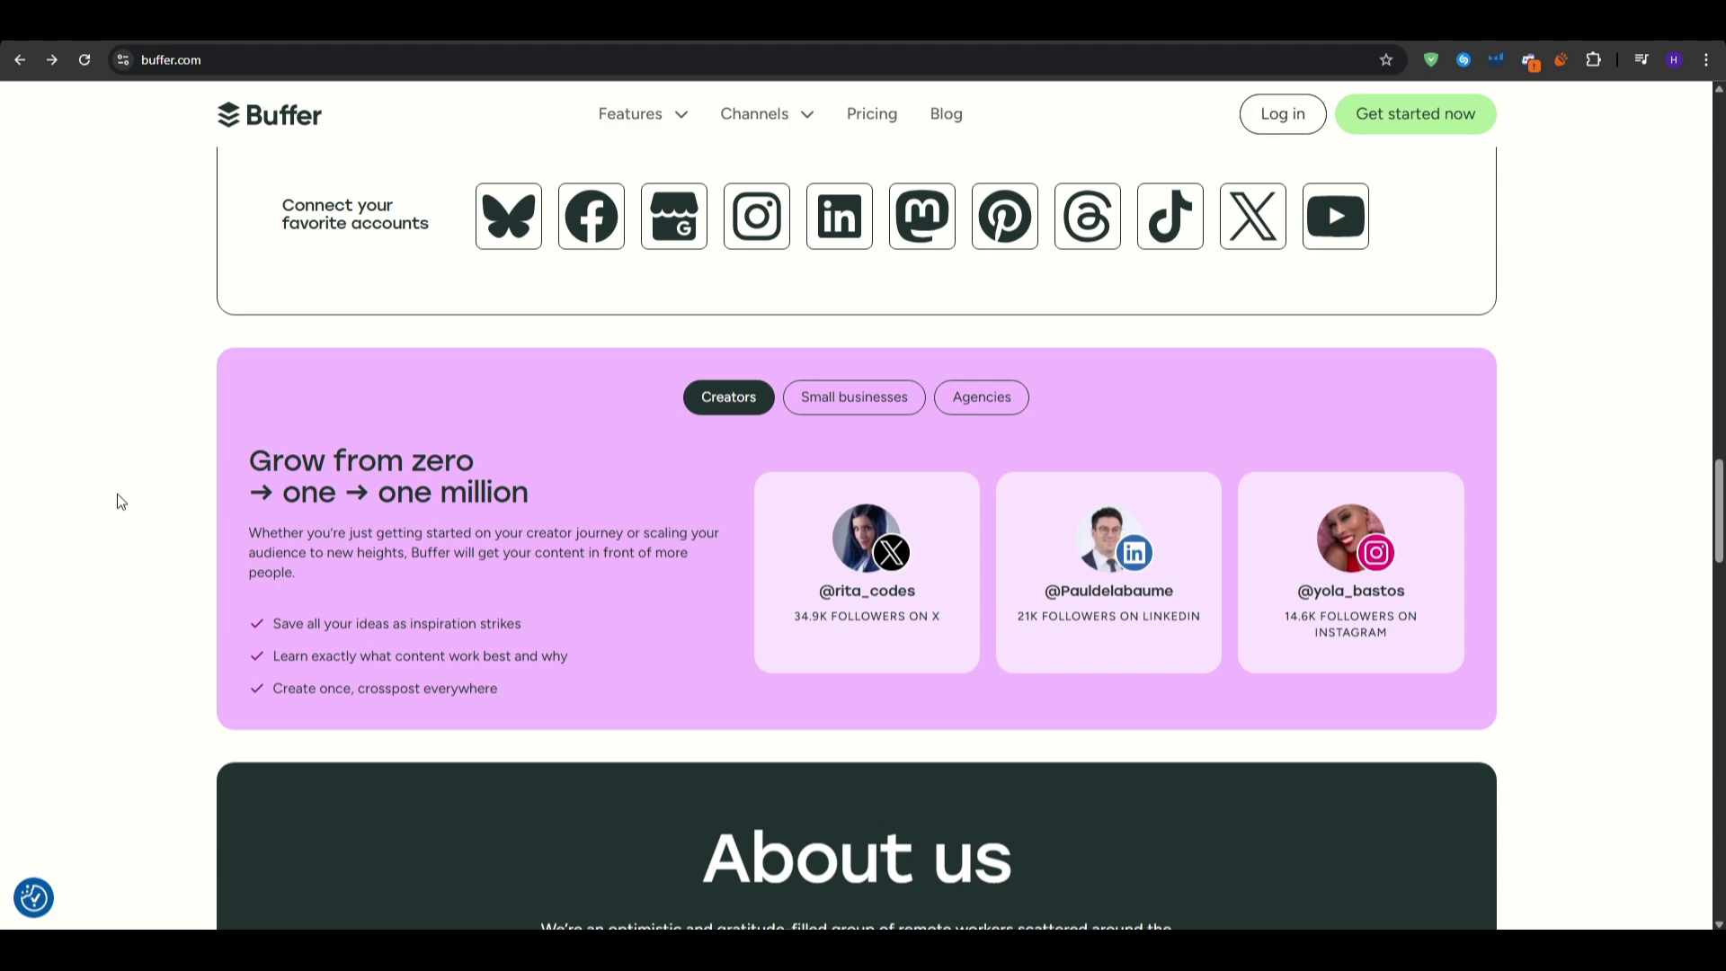
pyautogui.scroll(-5, 118, 496)
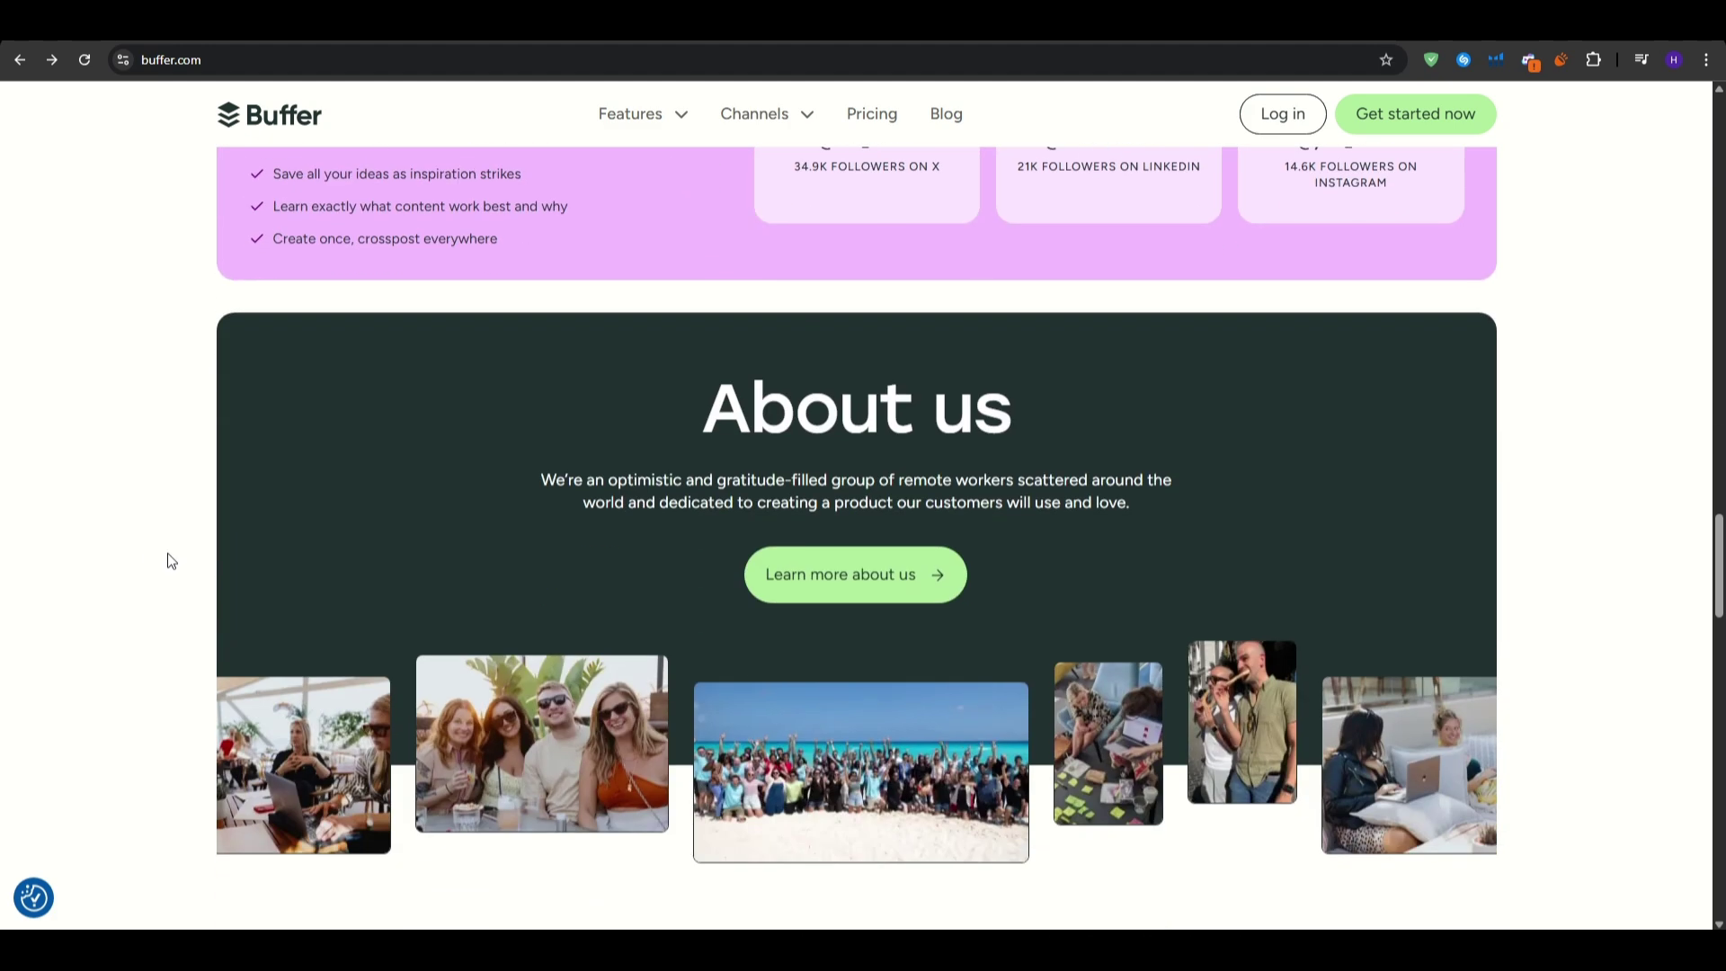
pyautogui.scroll(20, 1580, 270)
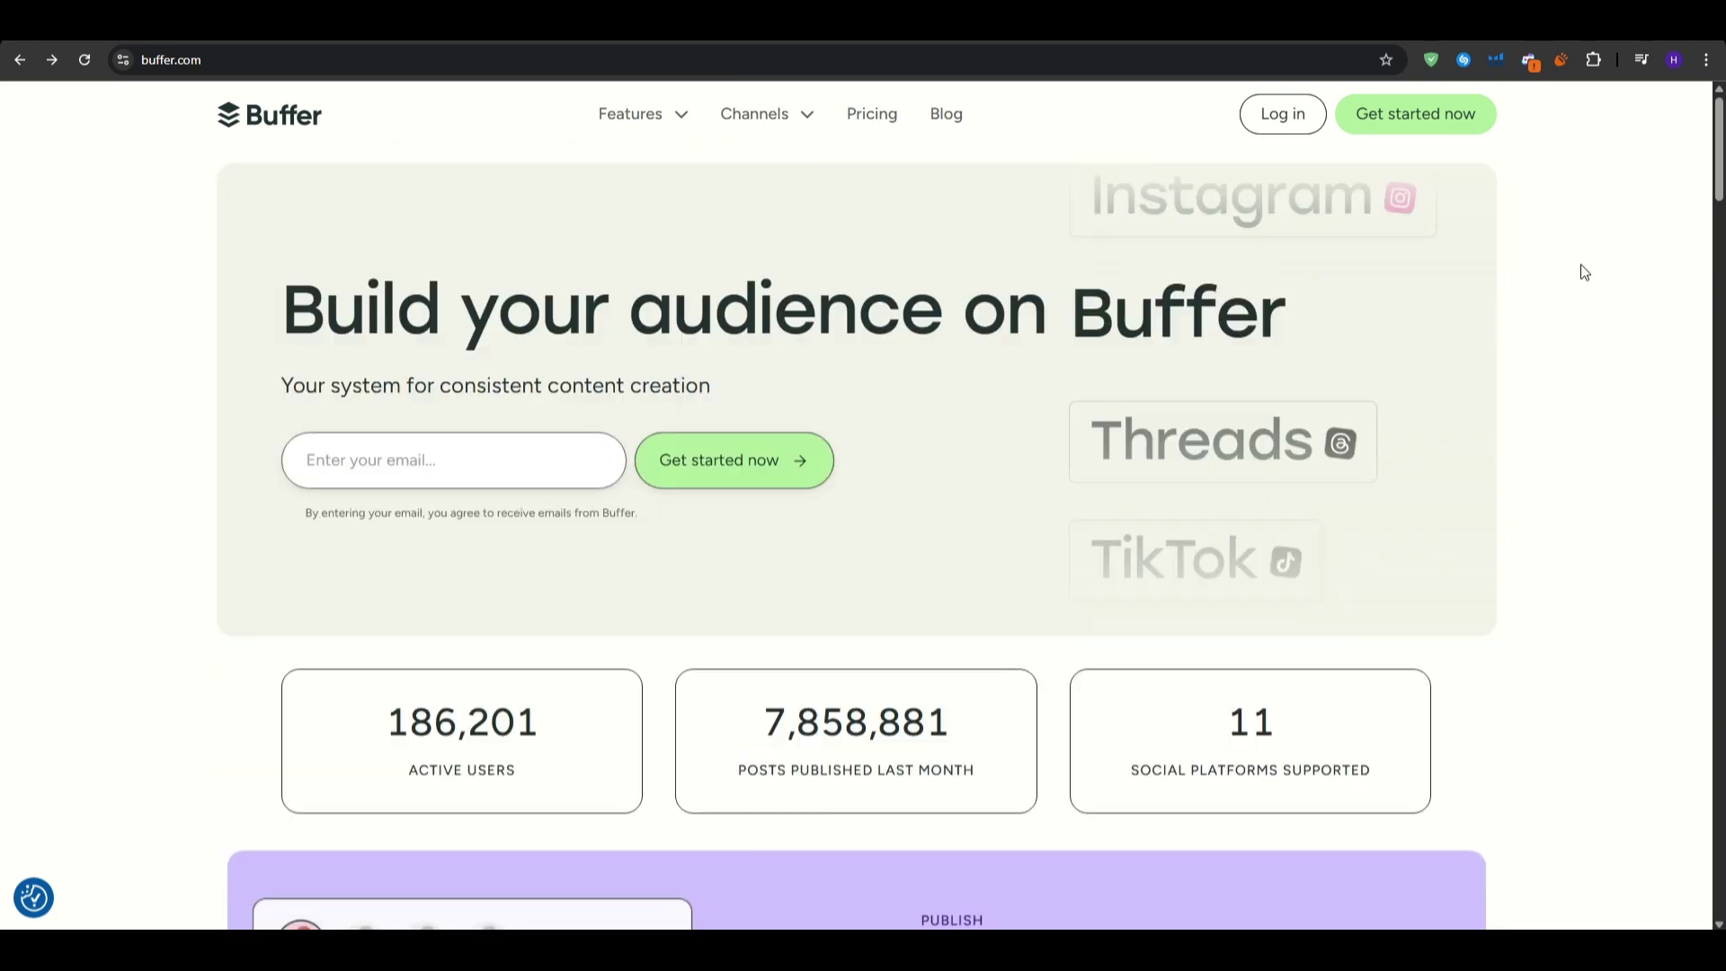
pyautogui.click(629, 113)
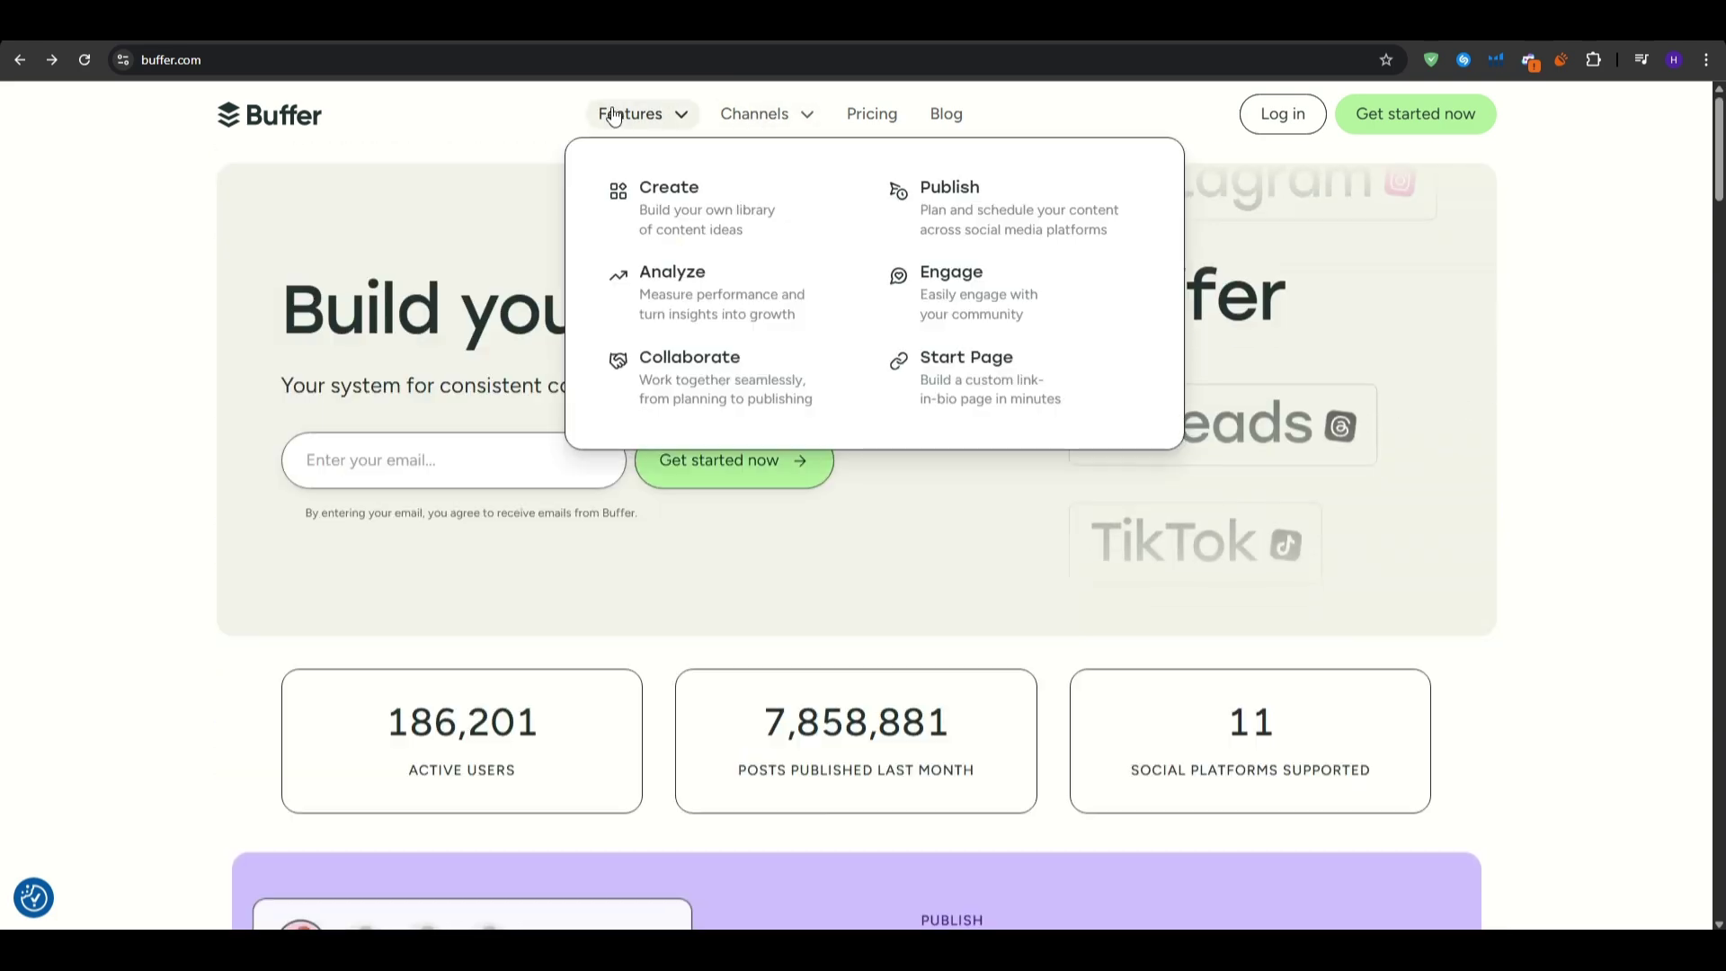
pyautogui.click(968, 221)
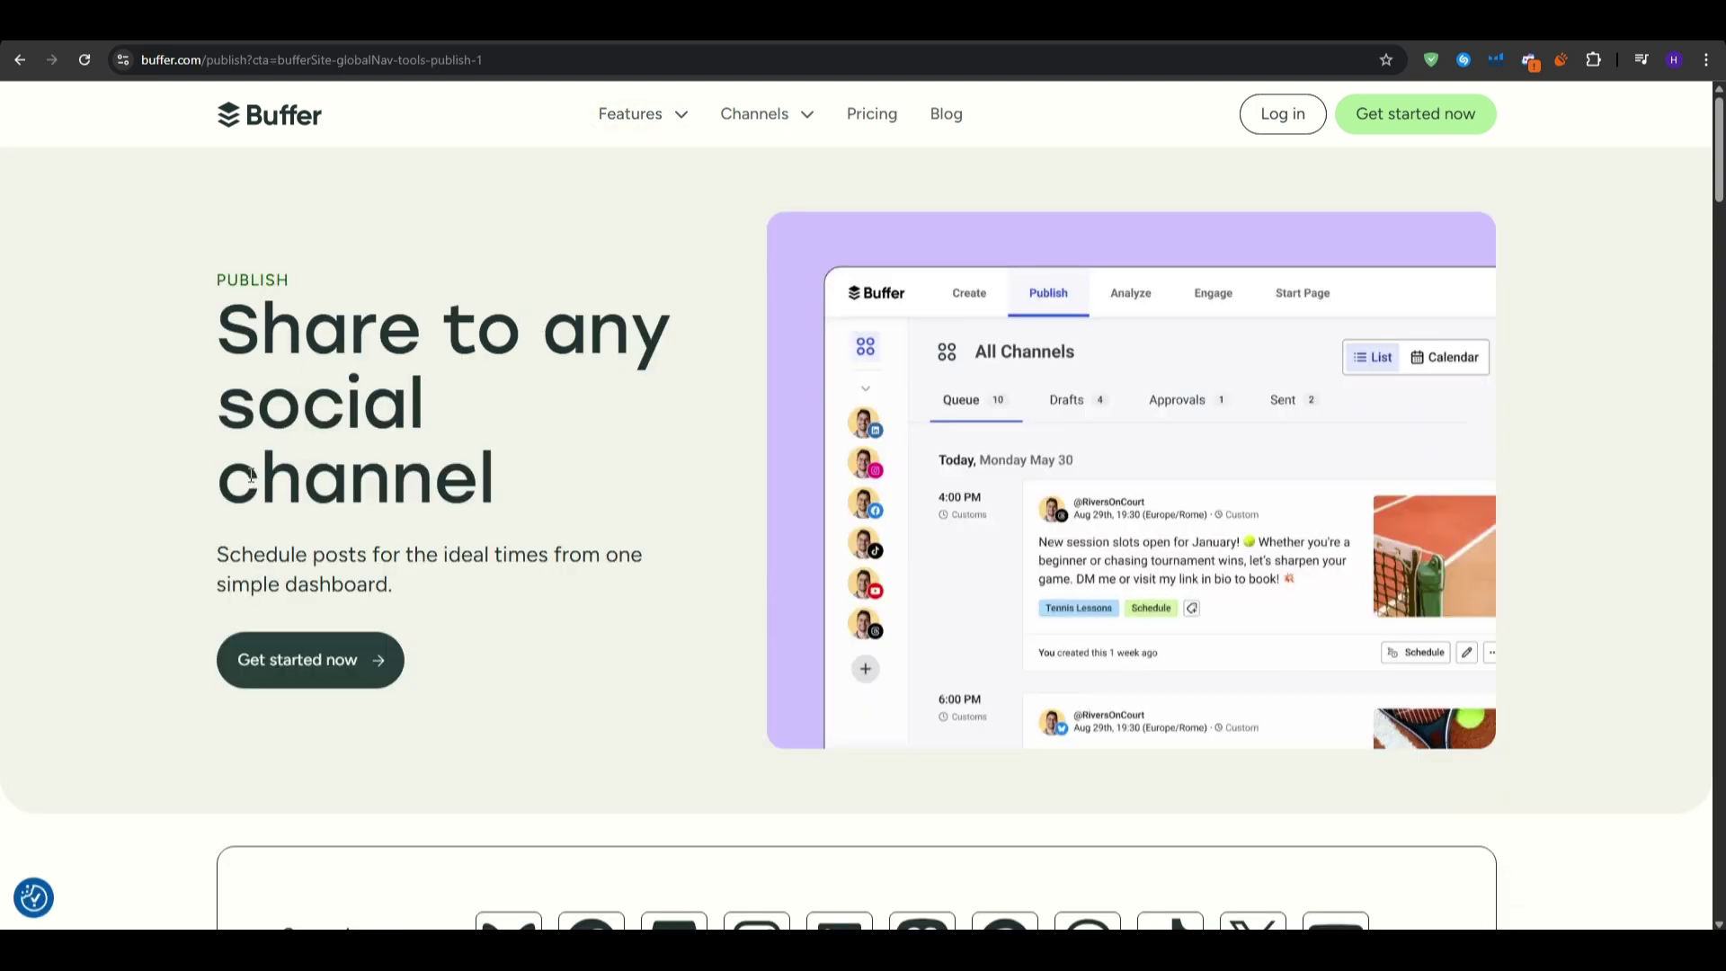
# Read down the Publish page through its scheduling, customization and AI Assistant sections
pyautogui.scroll(-7, 252, 474)
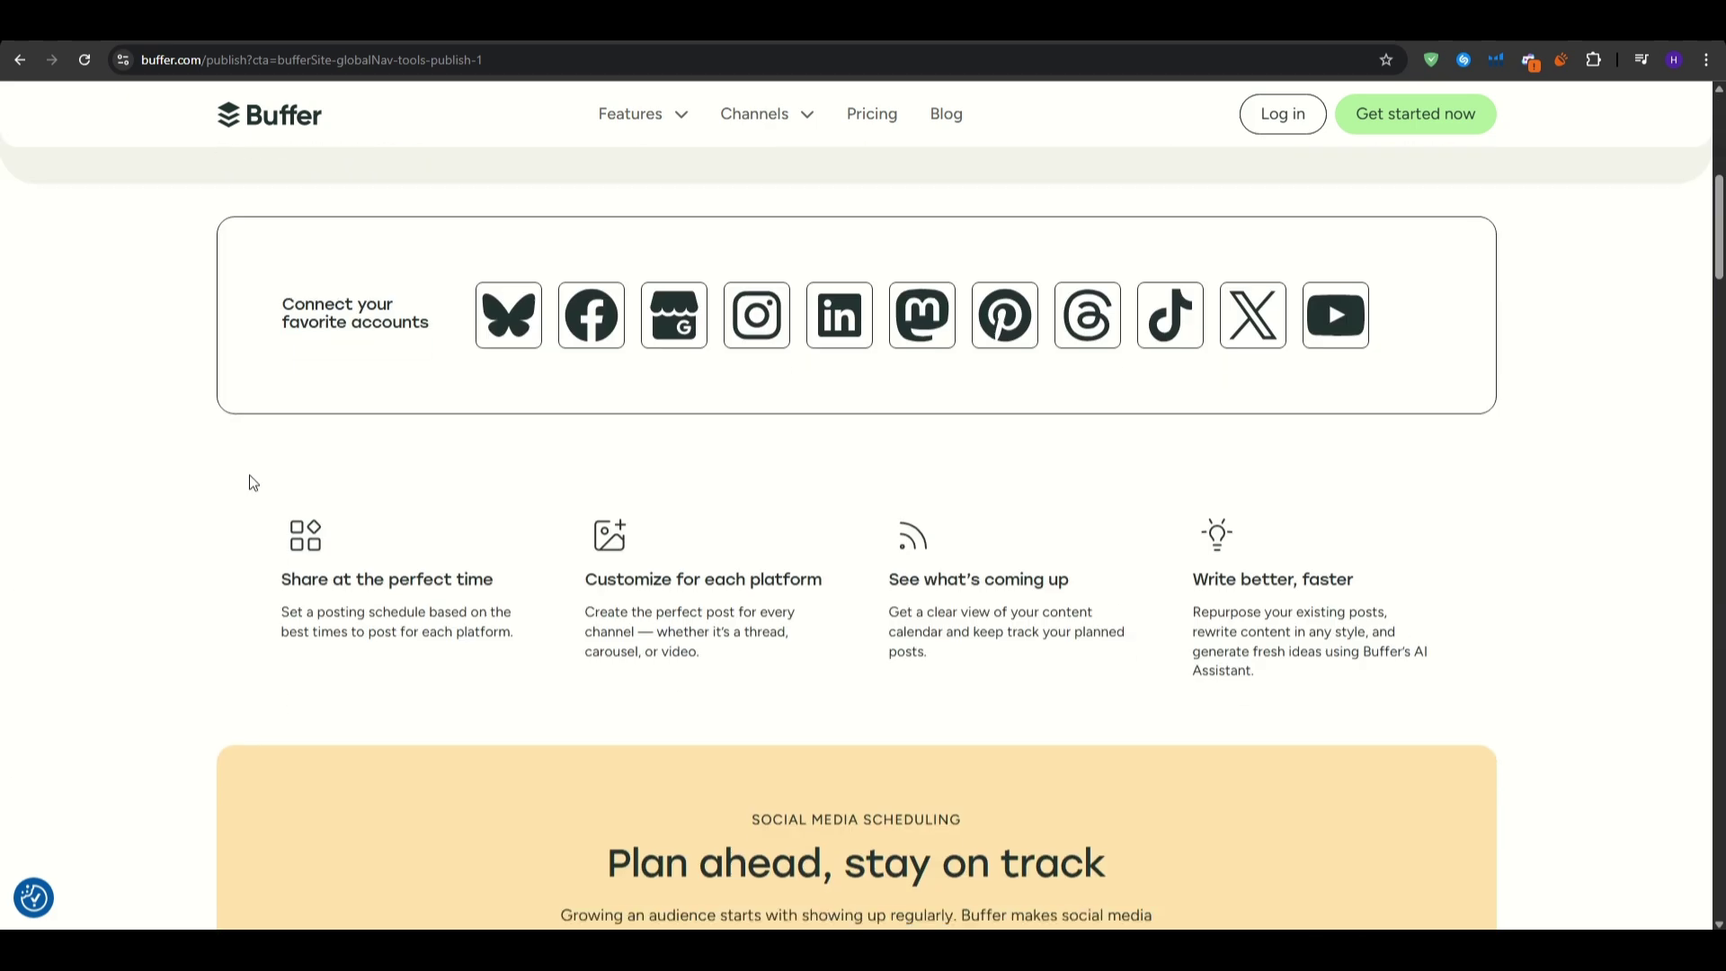
pyautogui.scroll(-6, 249, 476)
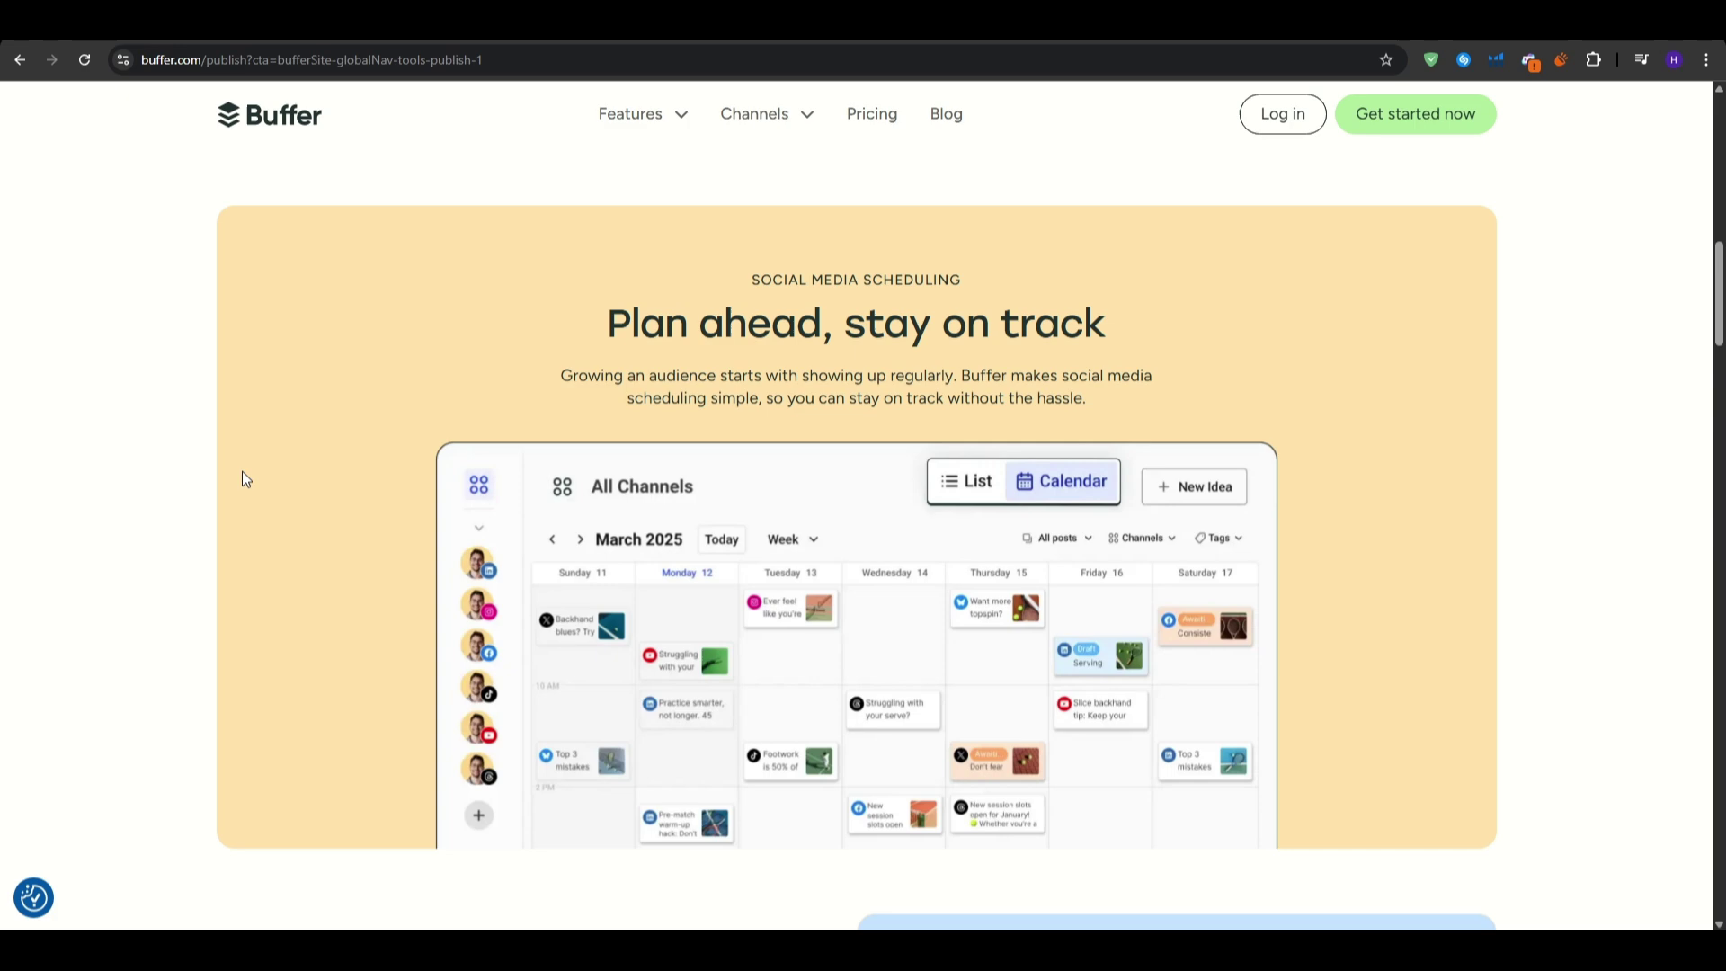
pyautogui.scroll(-7, 241, 471)
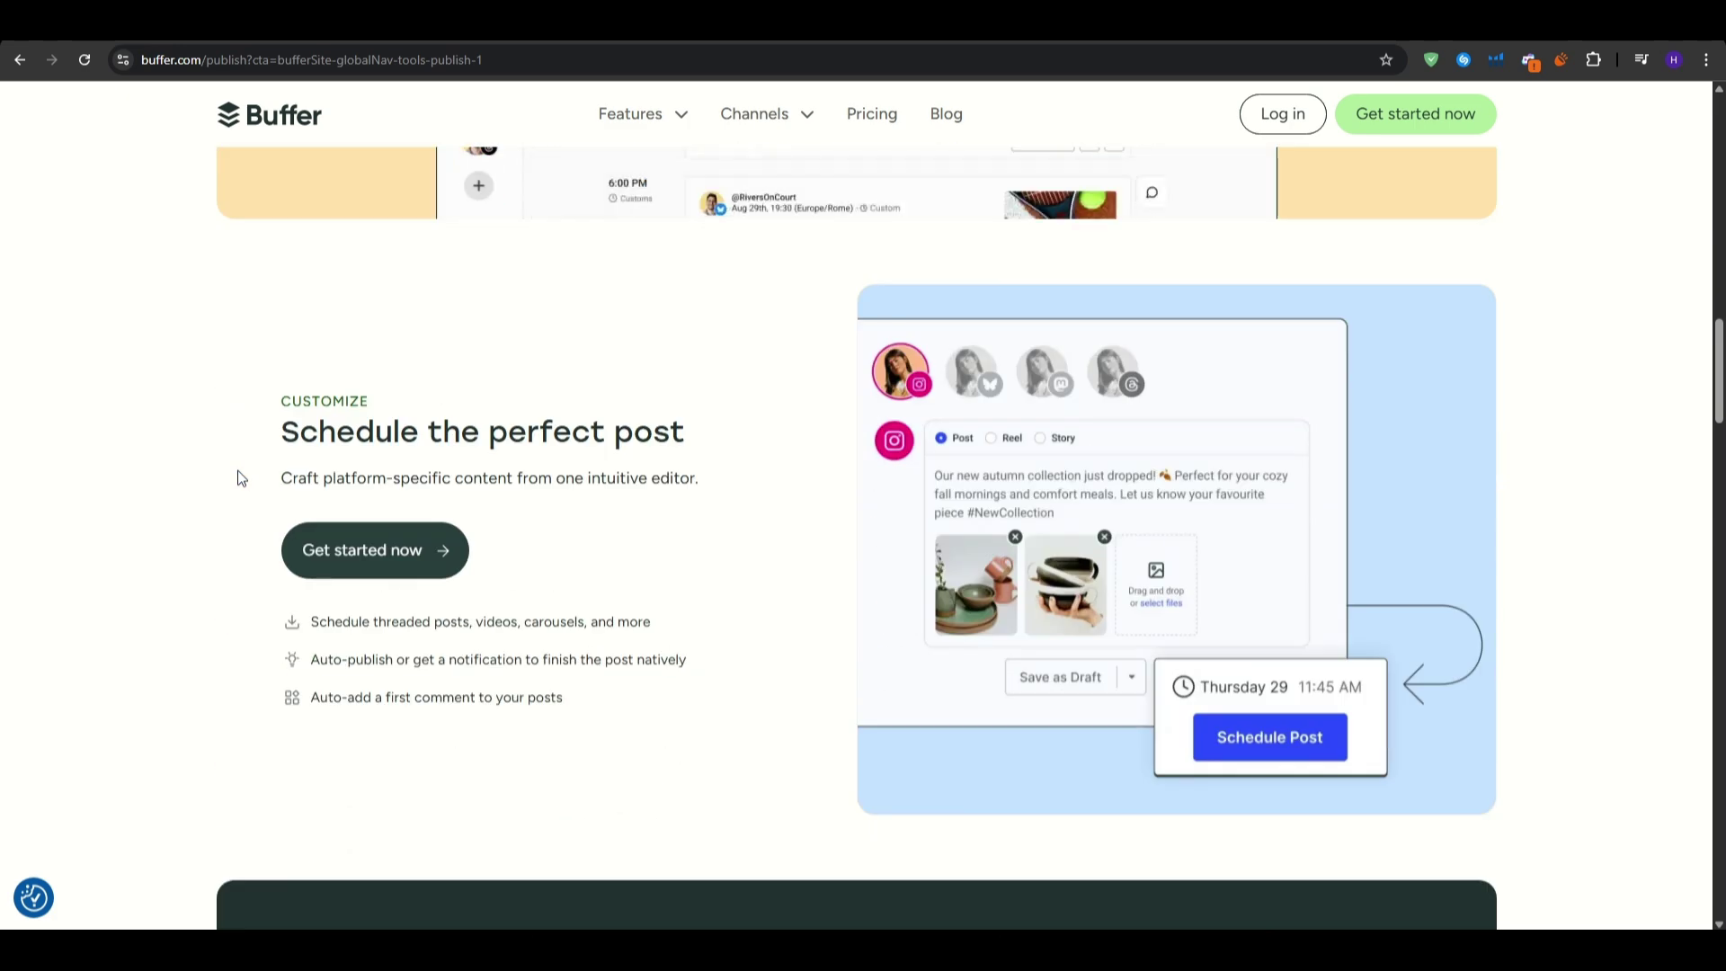
pyautogui.scroll(-7, 236, 472)
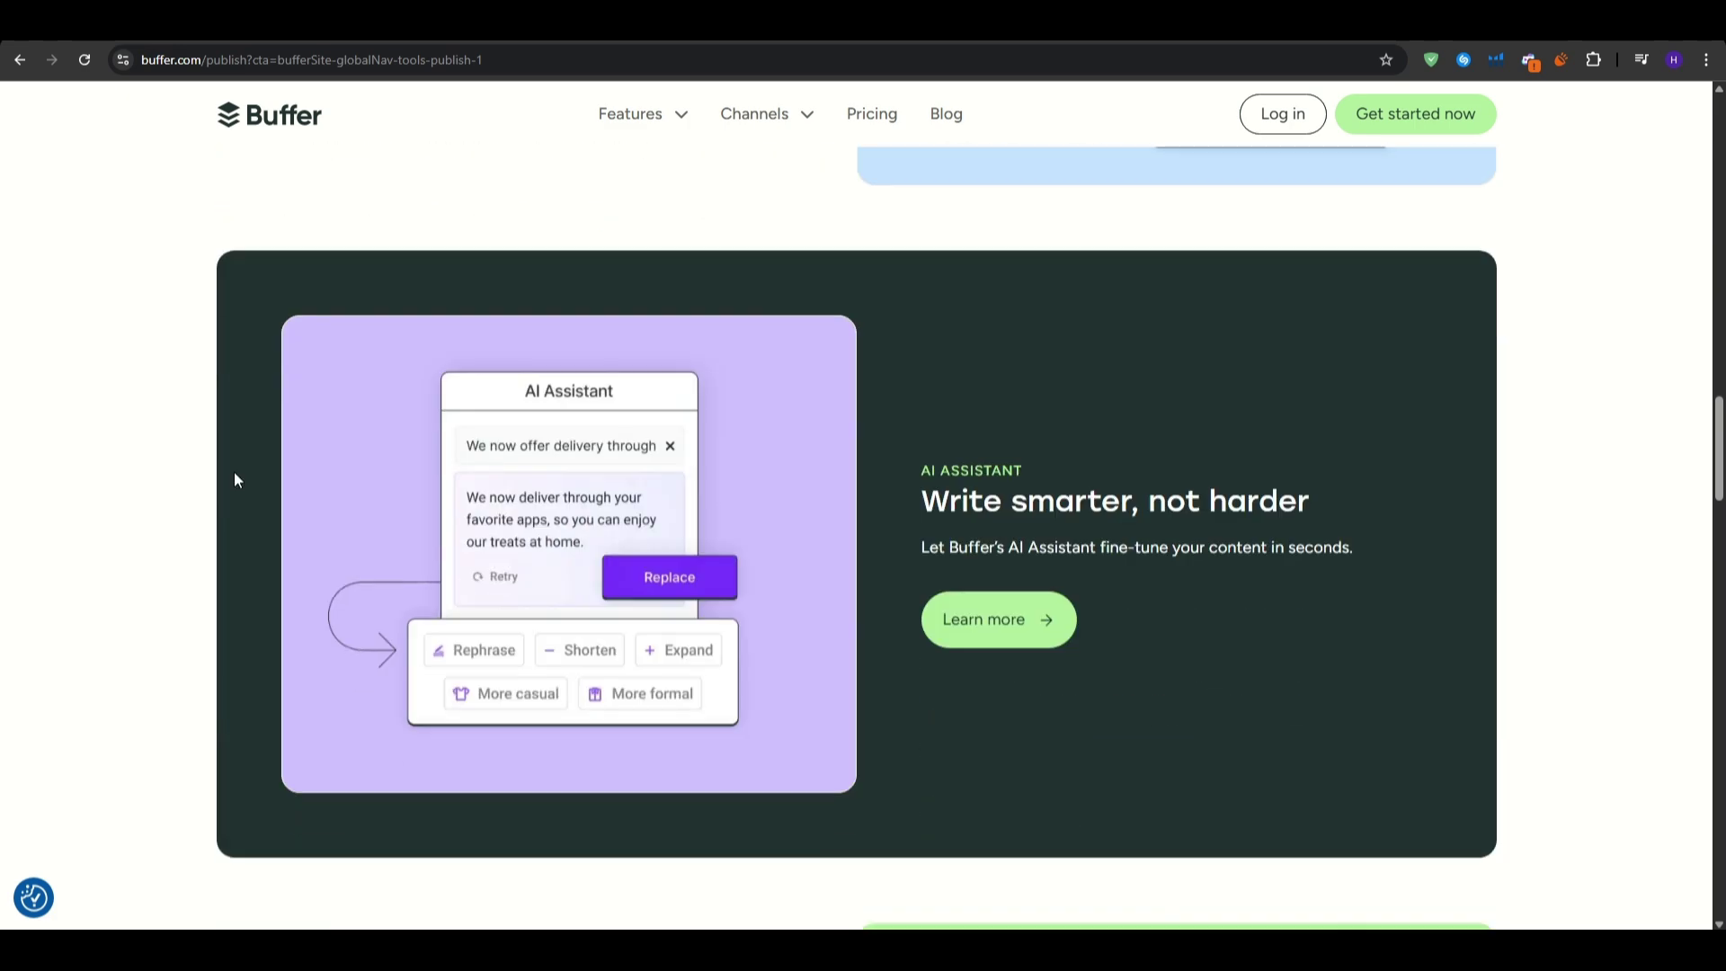
# Review the Free, Essentials and Team pricing plans, then log in to the Publish dashboard
pyautogui.click(881, 117)
pyautogui.scroll(-1, 191, 441)
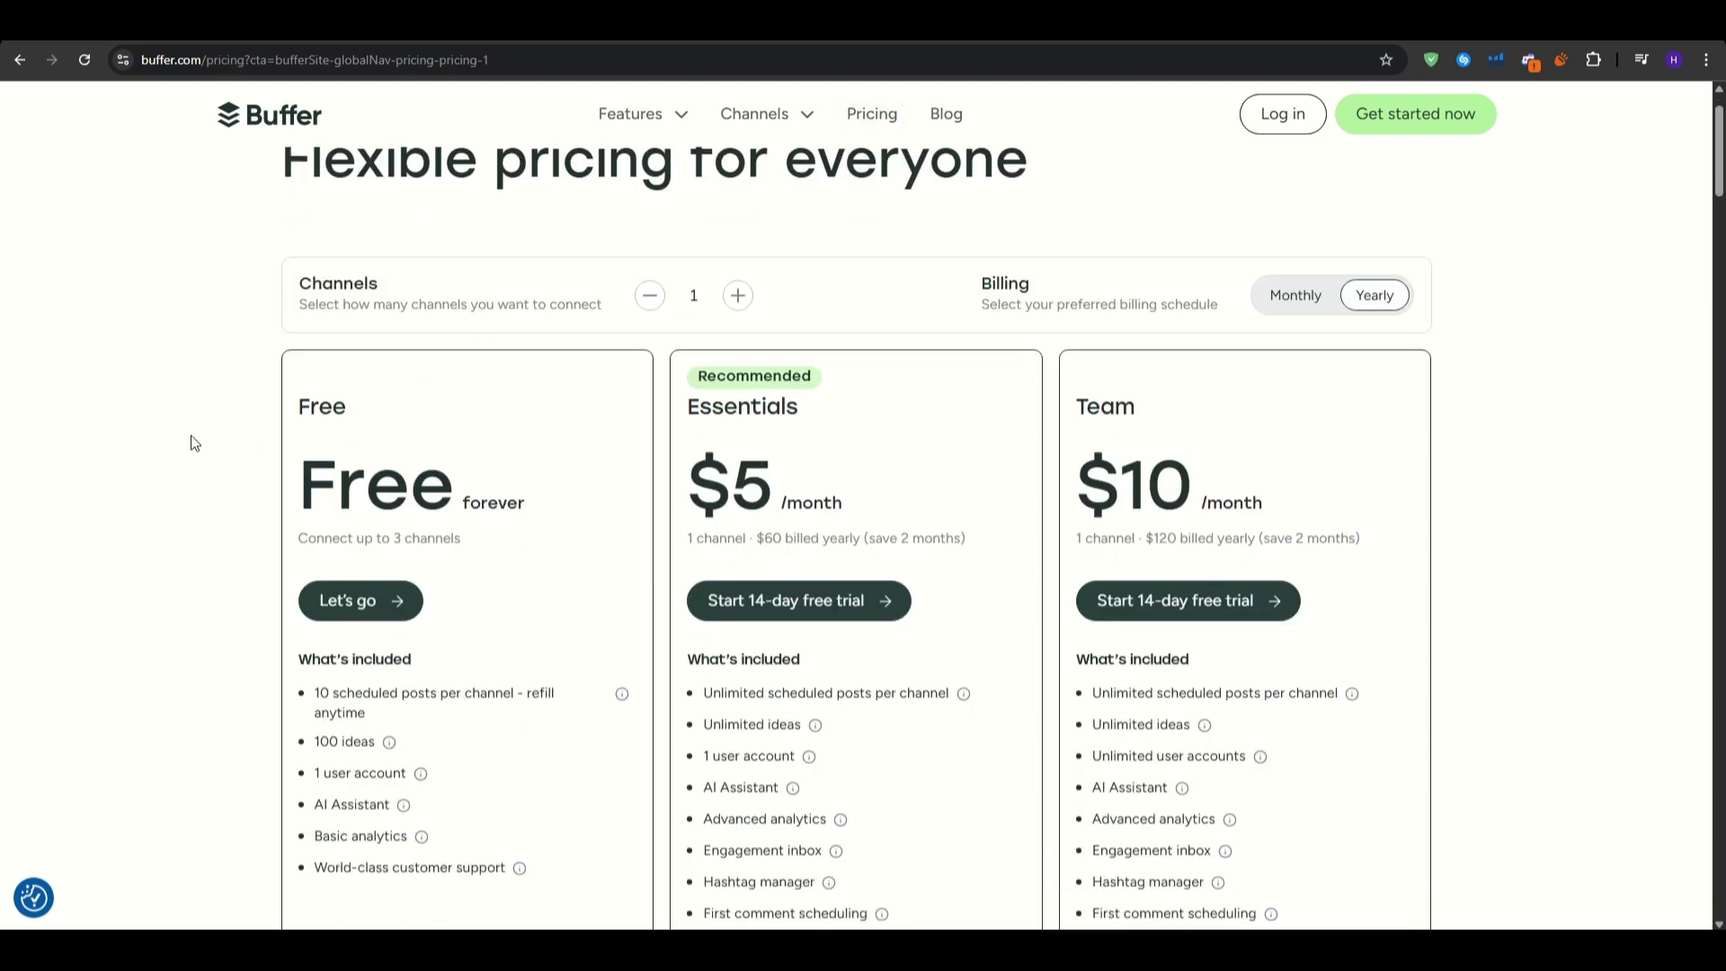
pyautogui.scroll(-1, 169, 454)
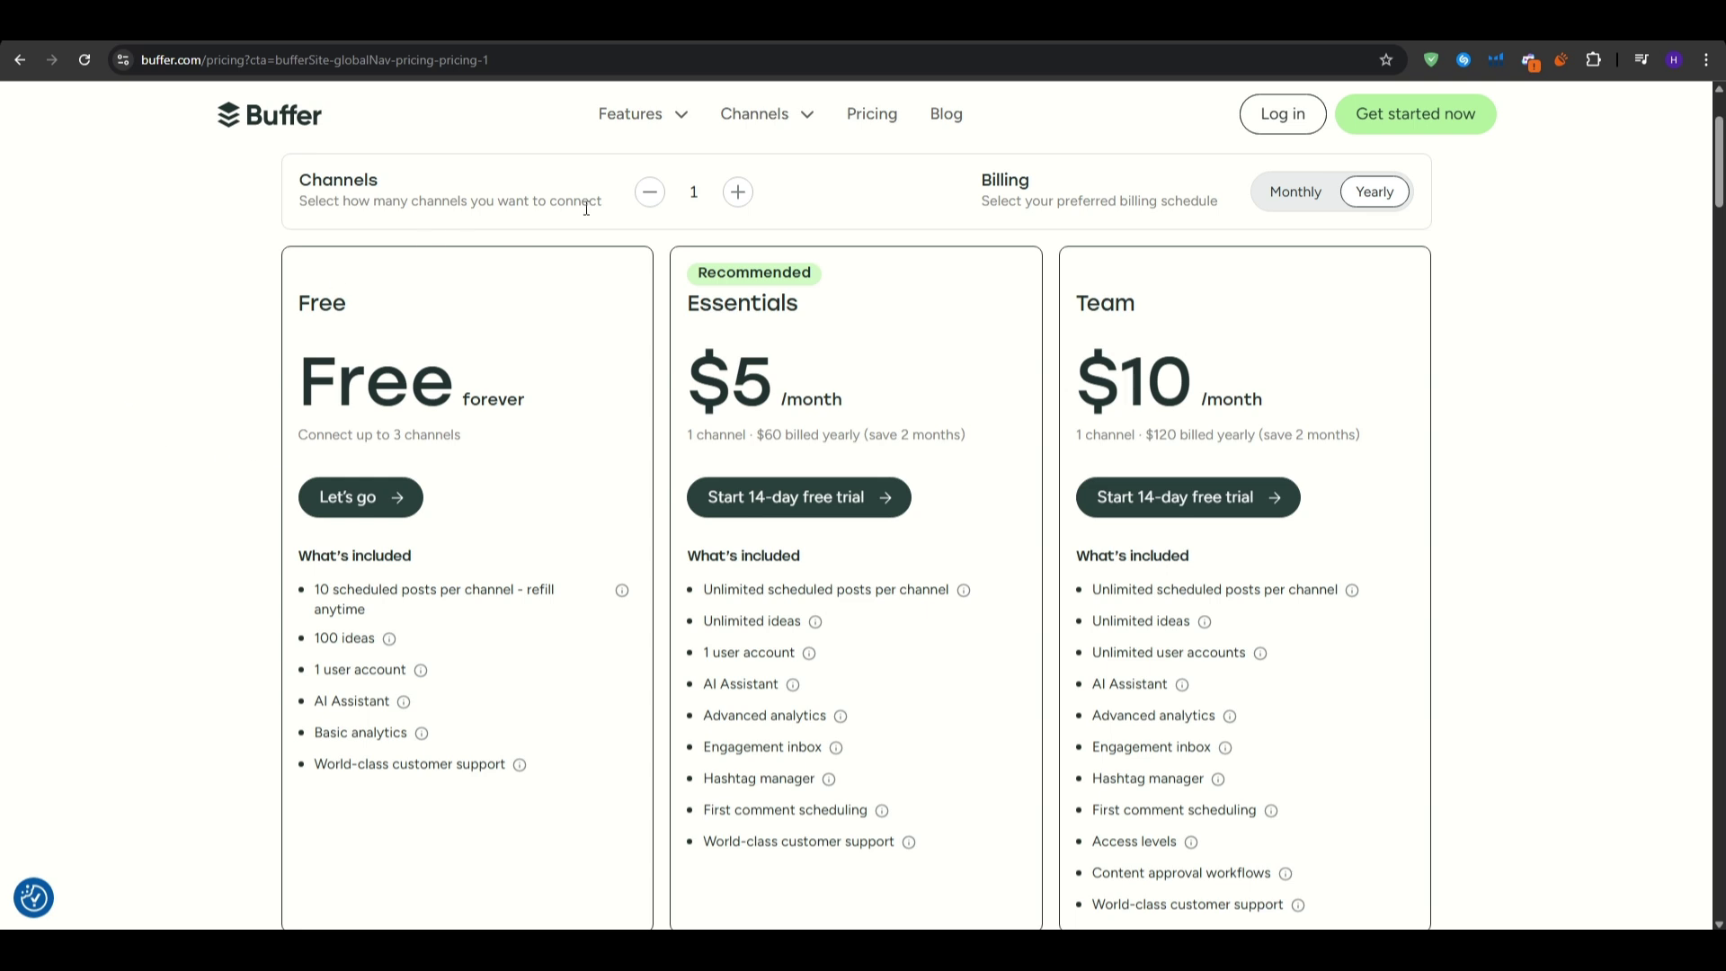
pyautogui.click(1282, 114)
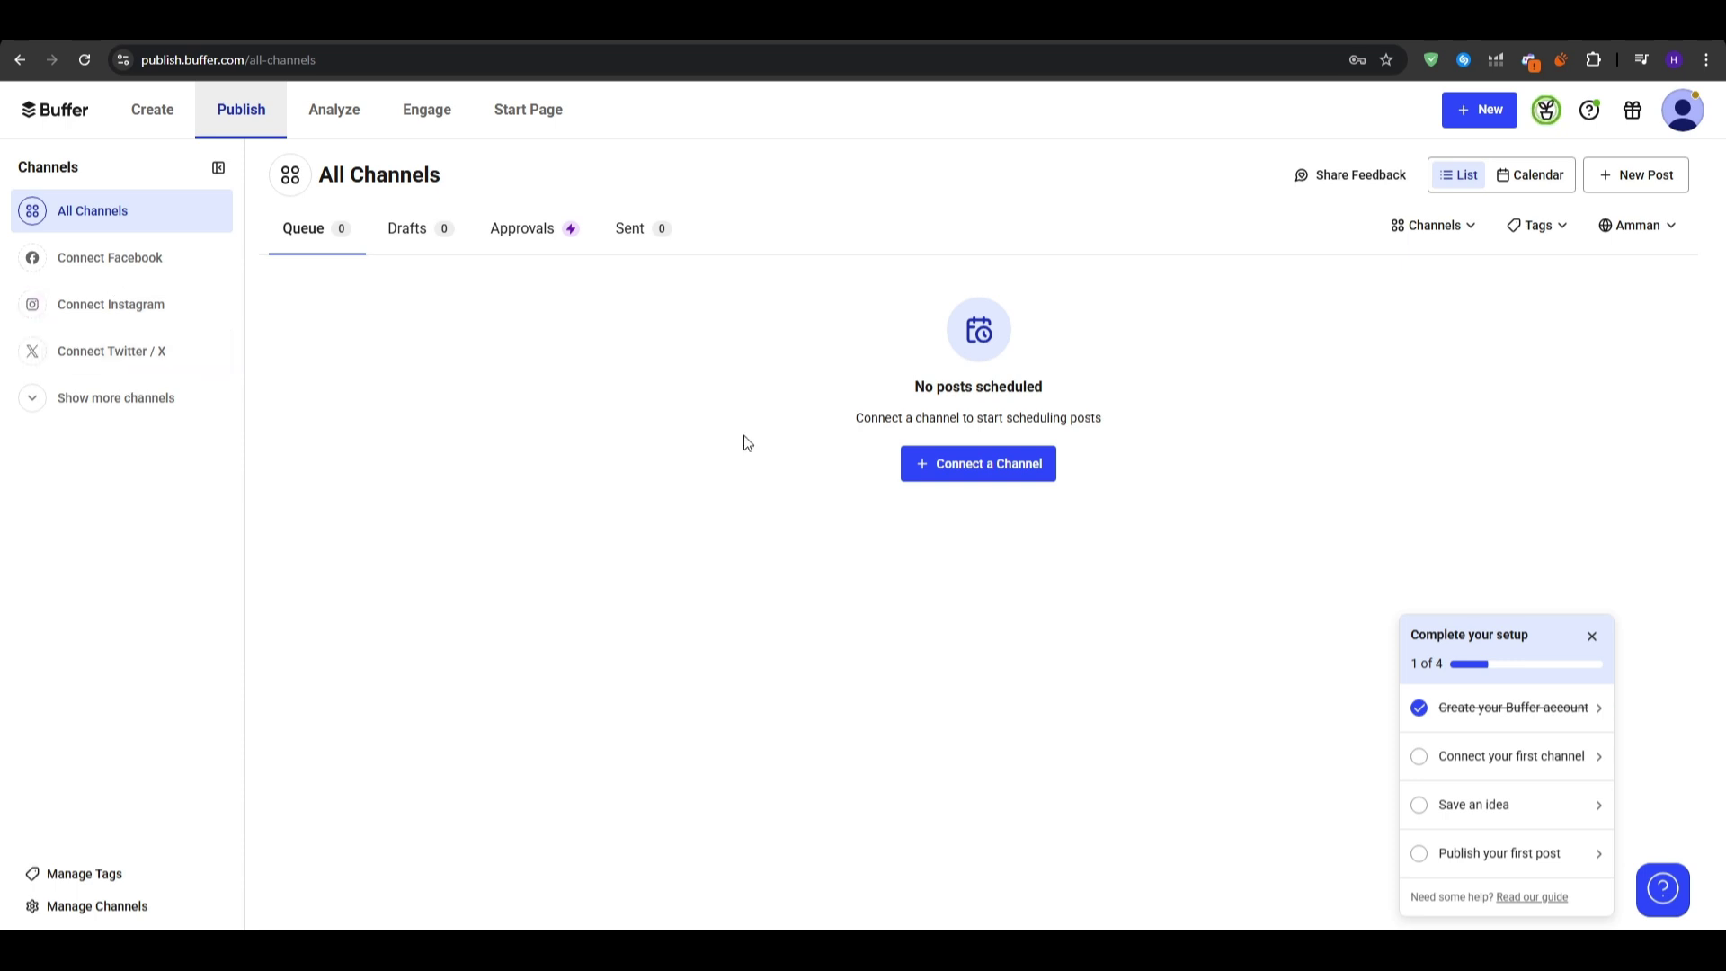
# Connect Facebook as a Page account and continue to Facebook's authorisation screen
pyautogui.click(135, 401)
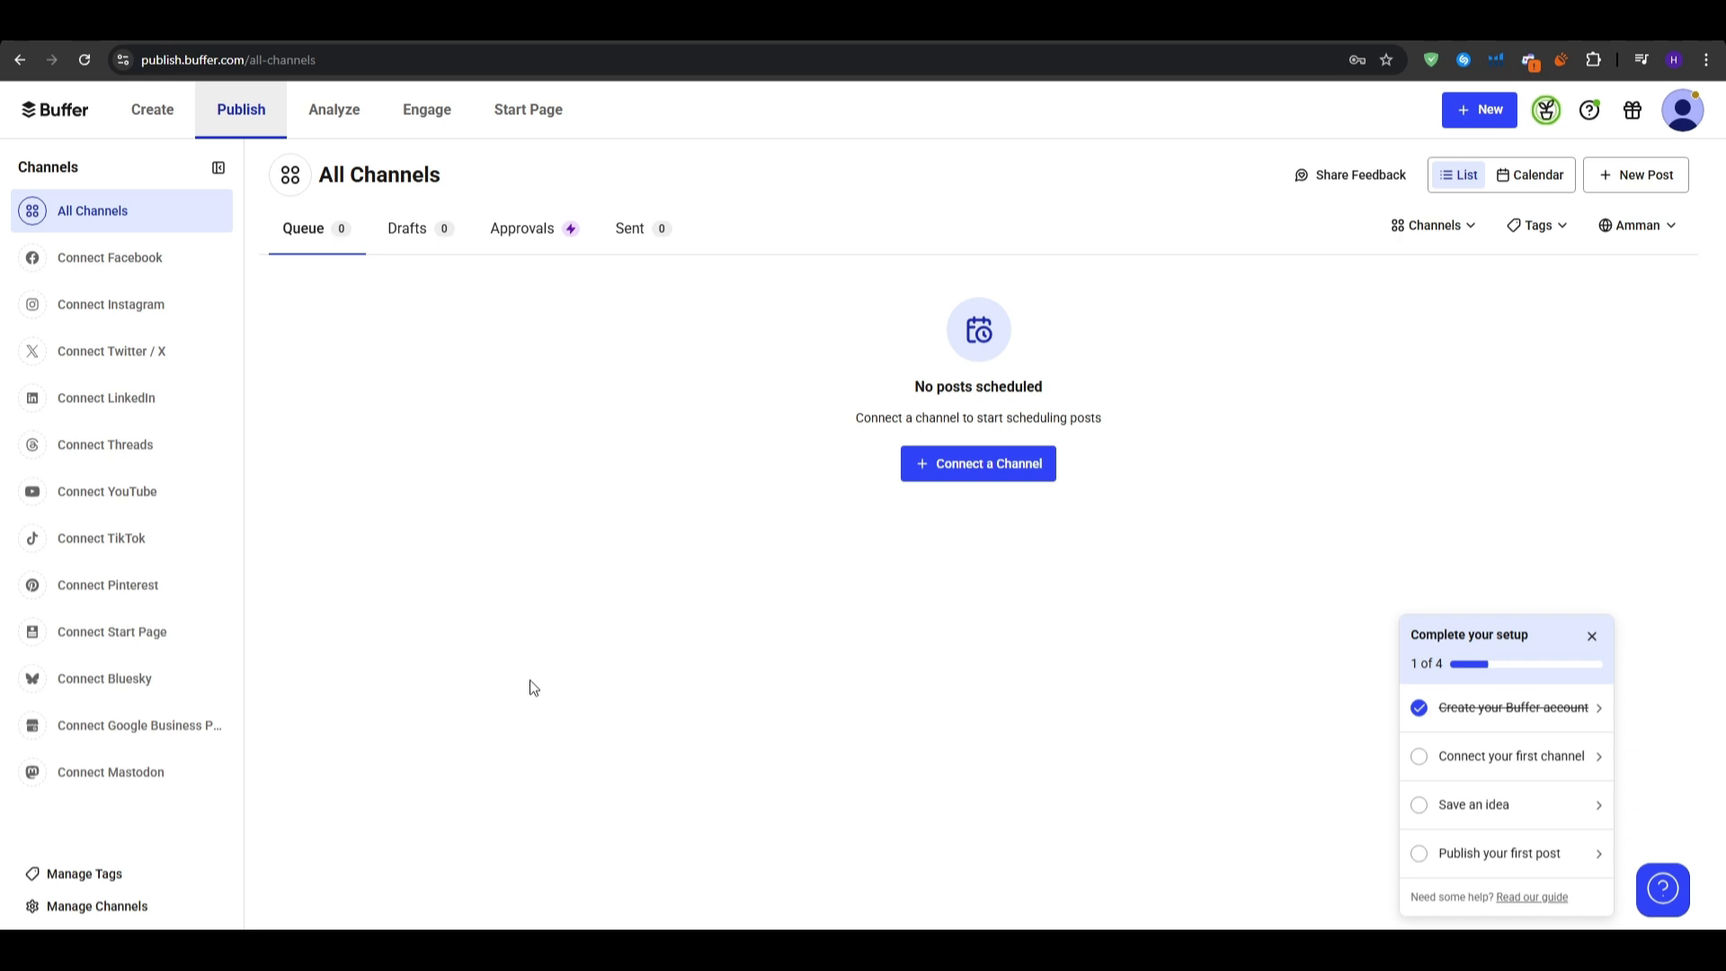
pyautogui.click(1591, 636)
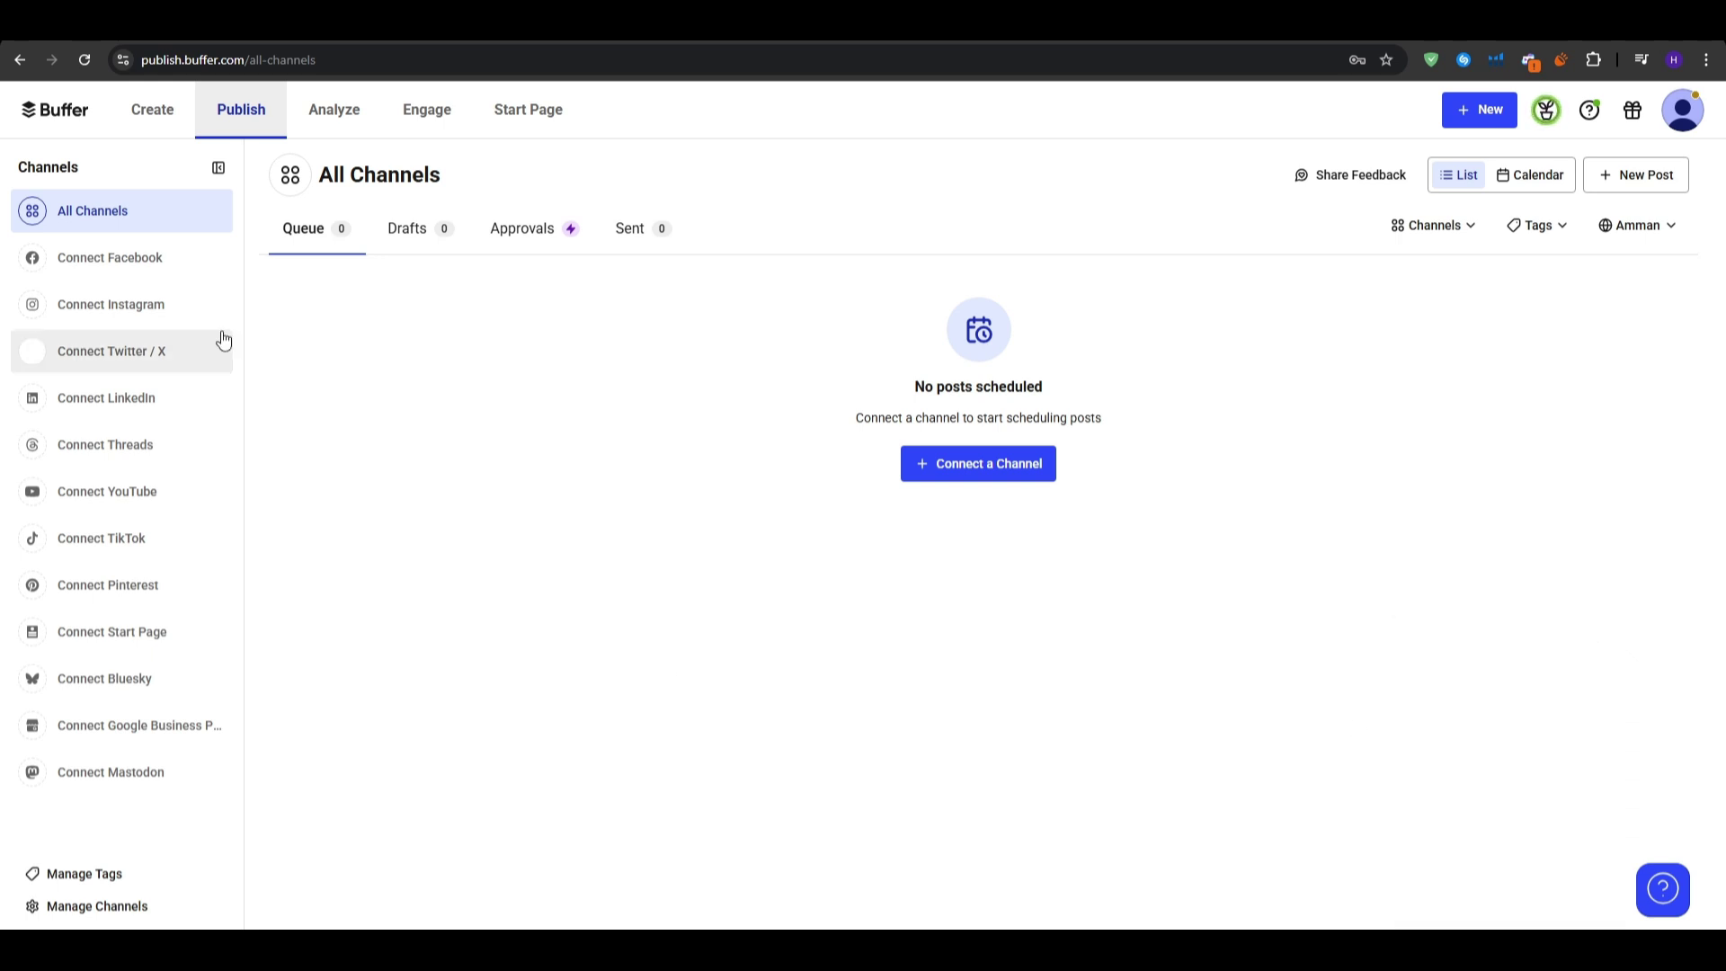
pyautogui.click(144, 269)
pyautogui.click(809, 397)
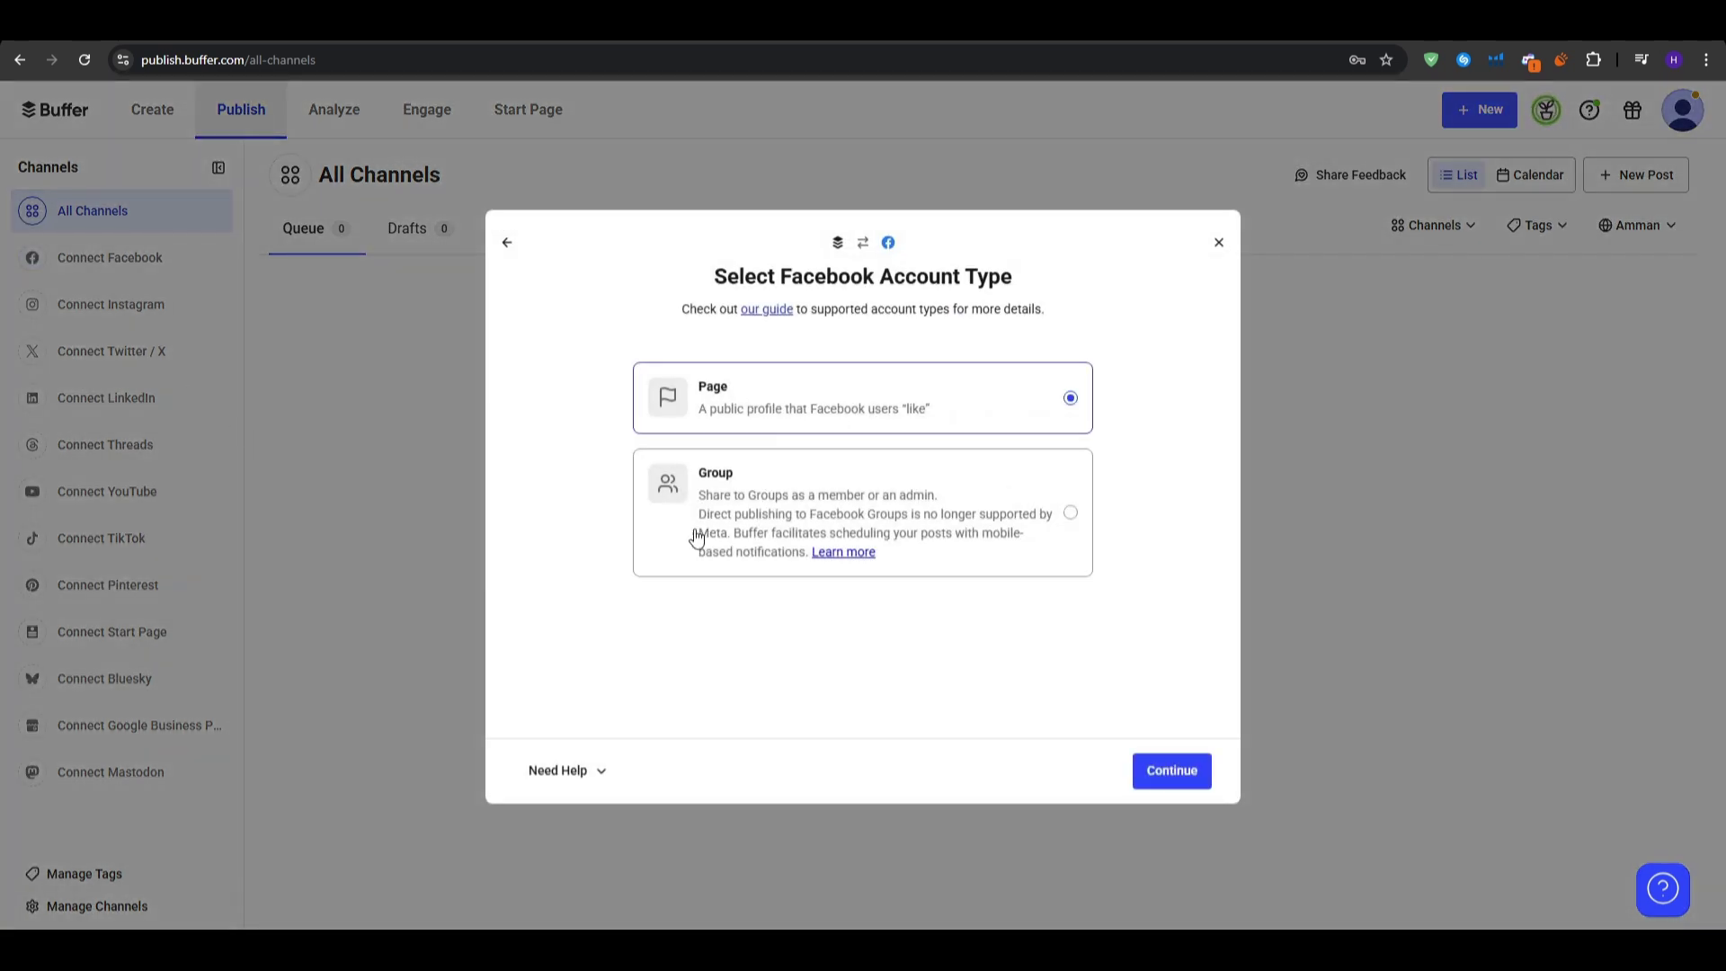
pyautogui.click(1136, 779)
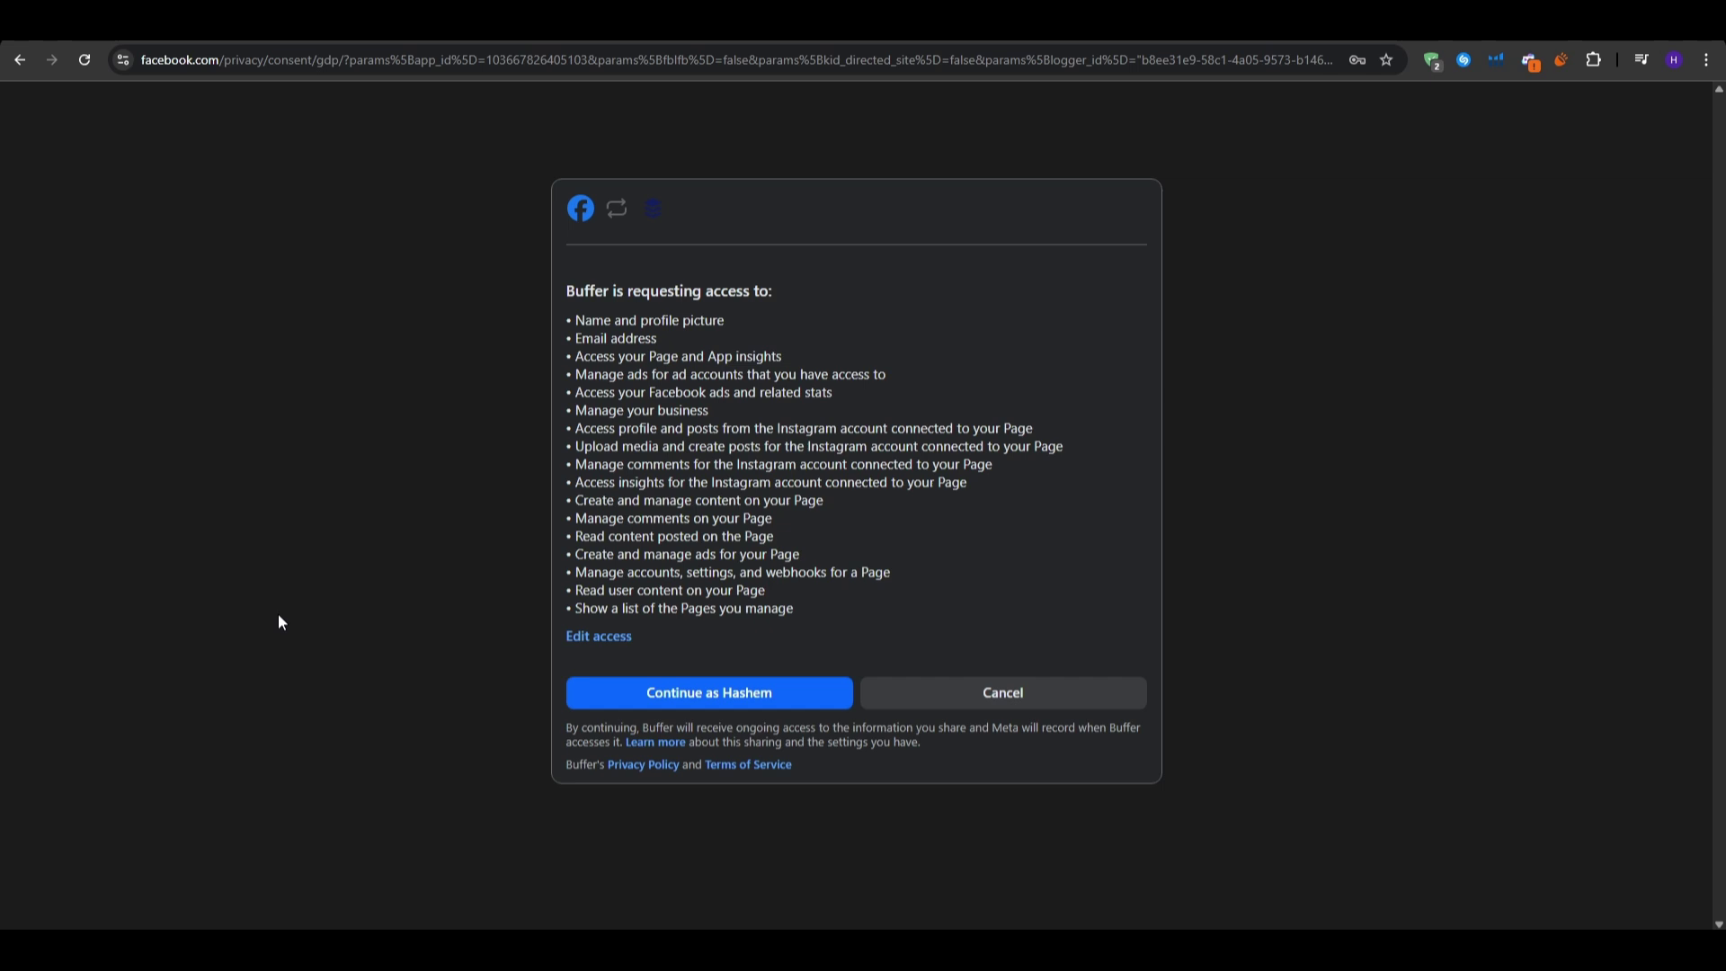
# Leave Facebook's consent screen and go back to Buffer's empty All Channels queue
pyautogui.click(27, 65)
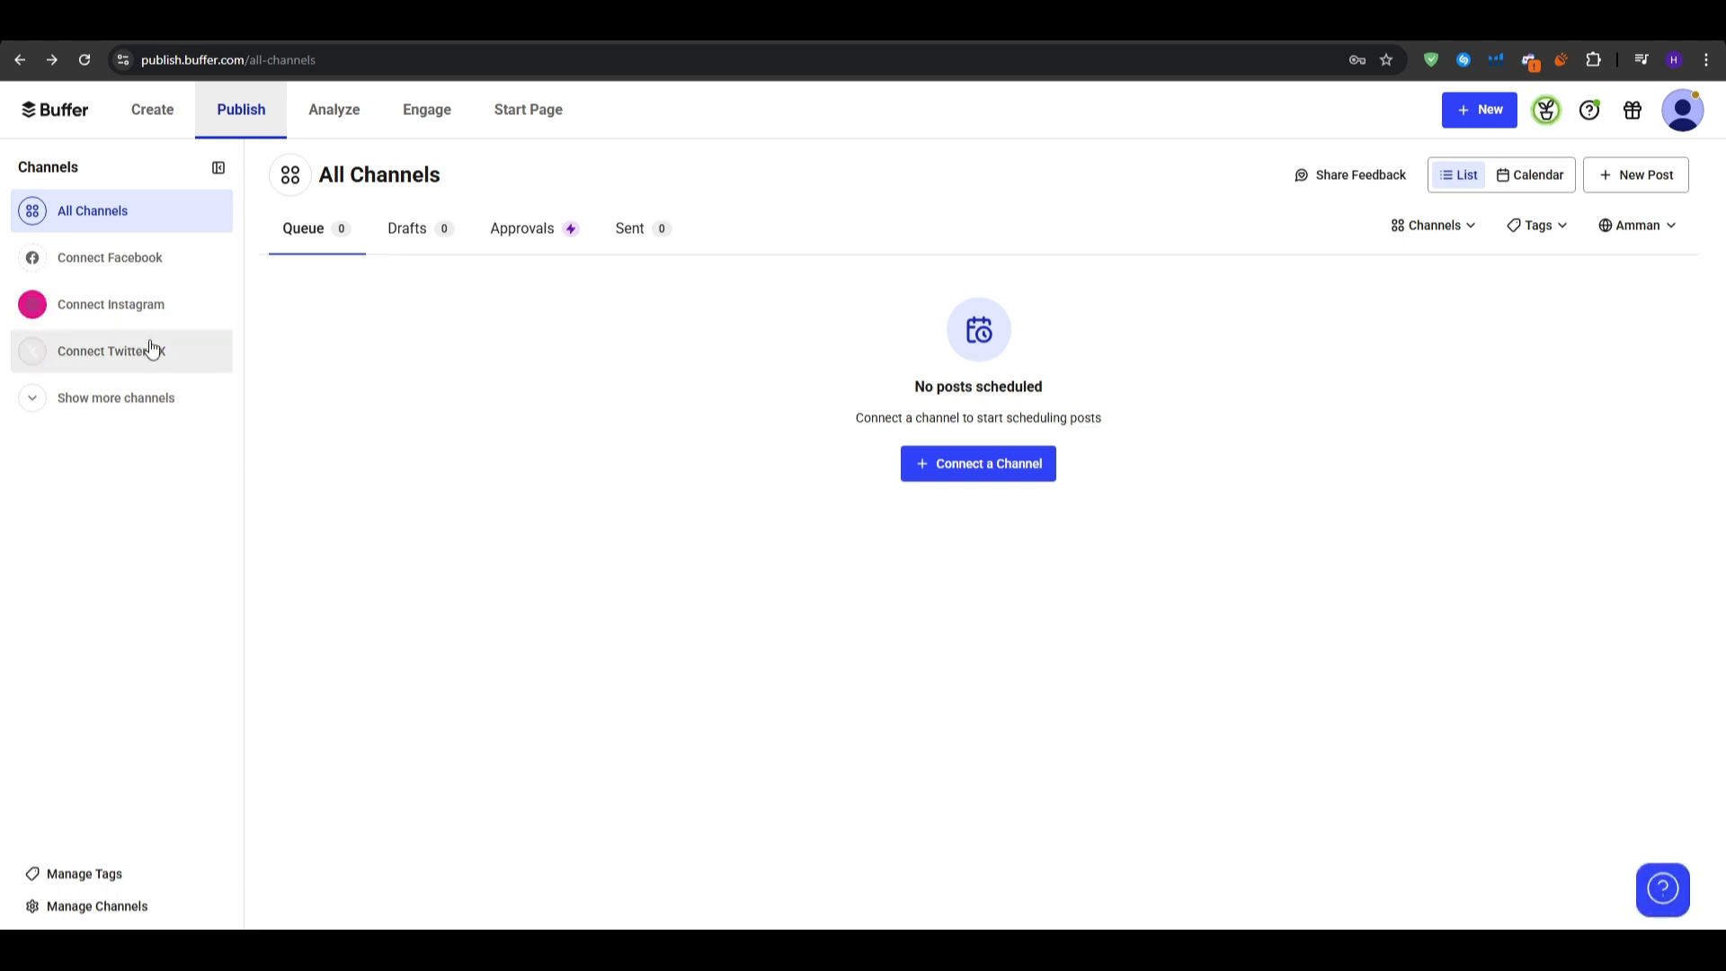
# Expand and collapse the channel list, then bring up the Connect a New Channel dialog
pyautogui.click(159, 398)
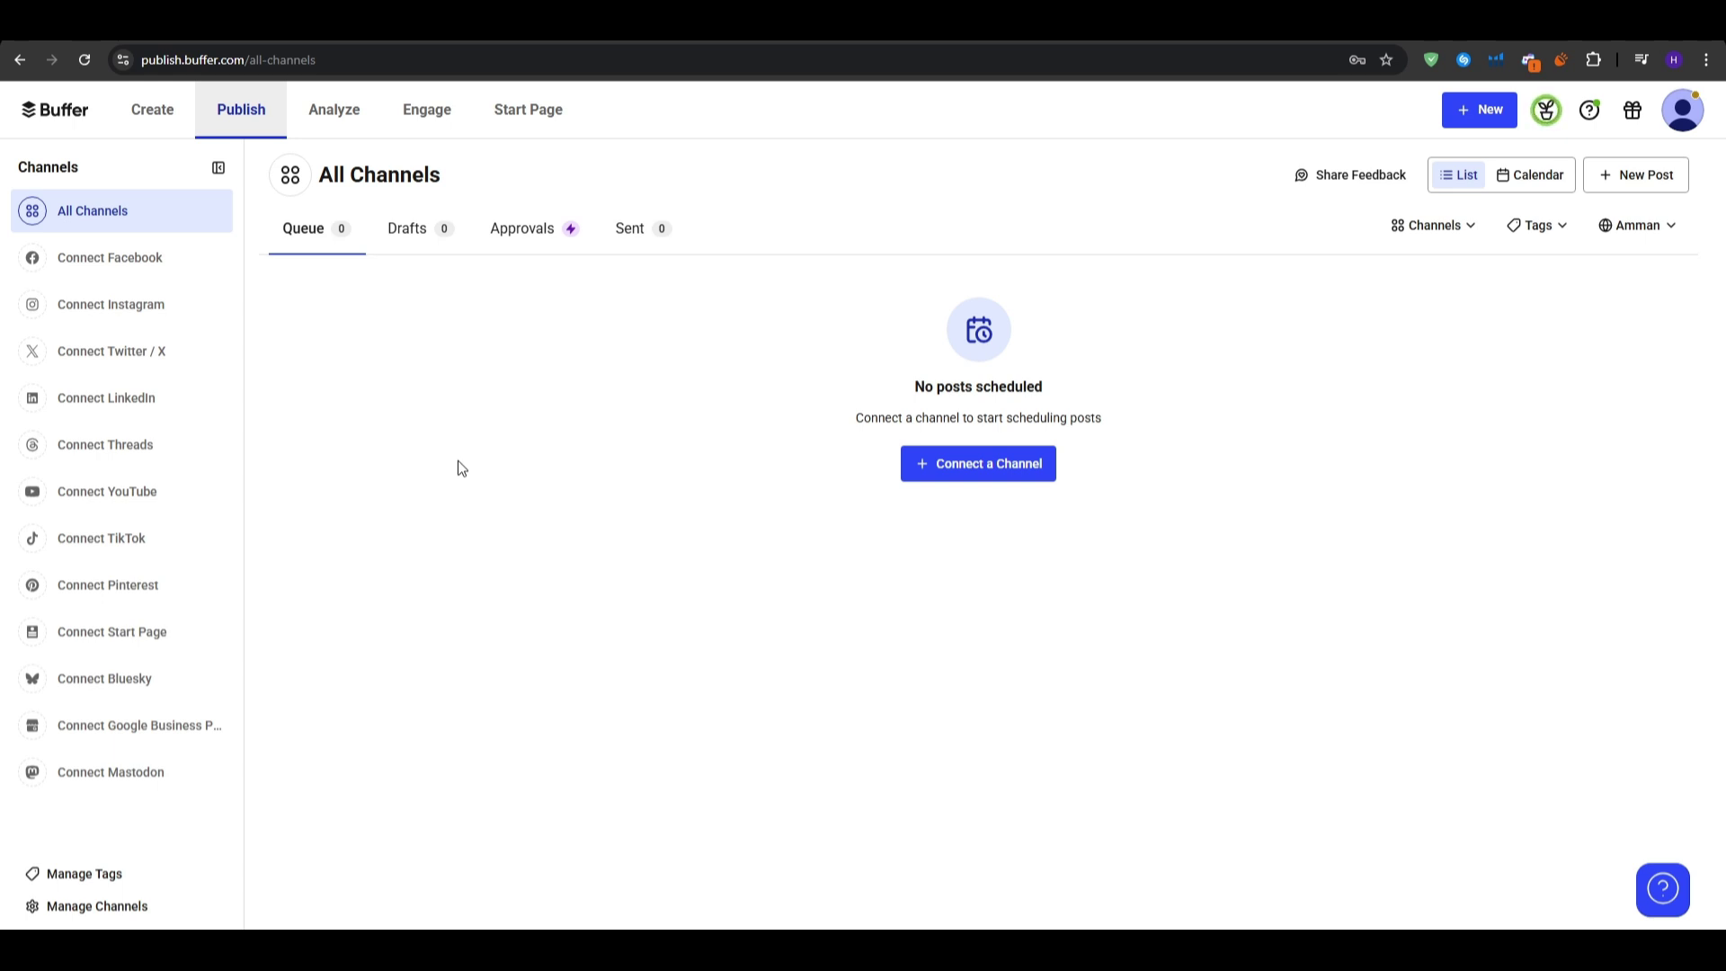
pyautogui.click(243, 124)
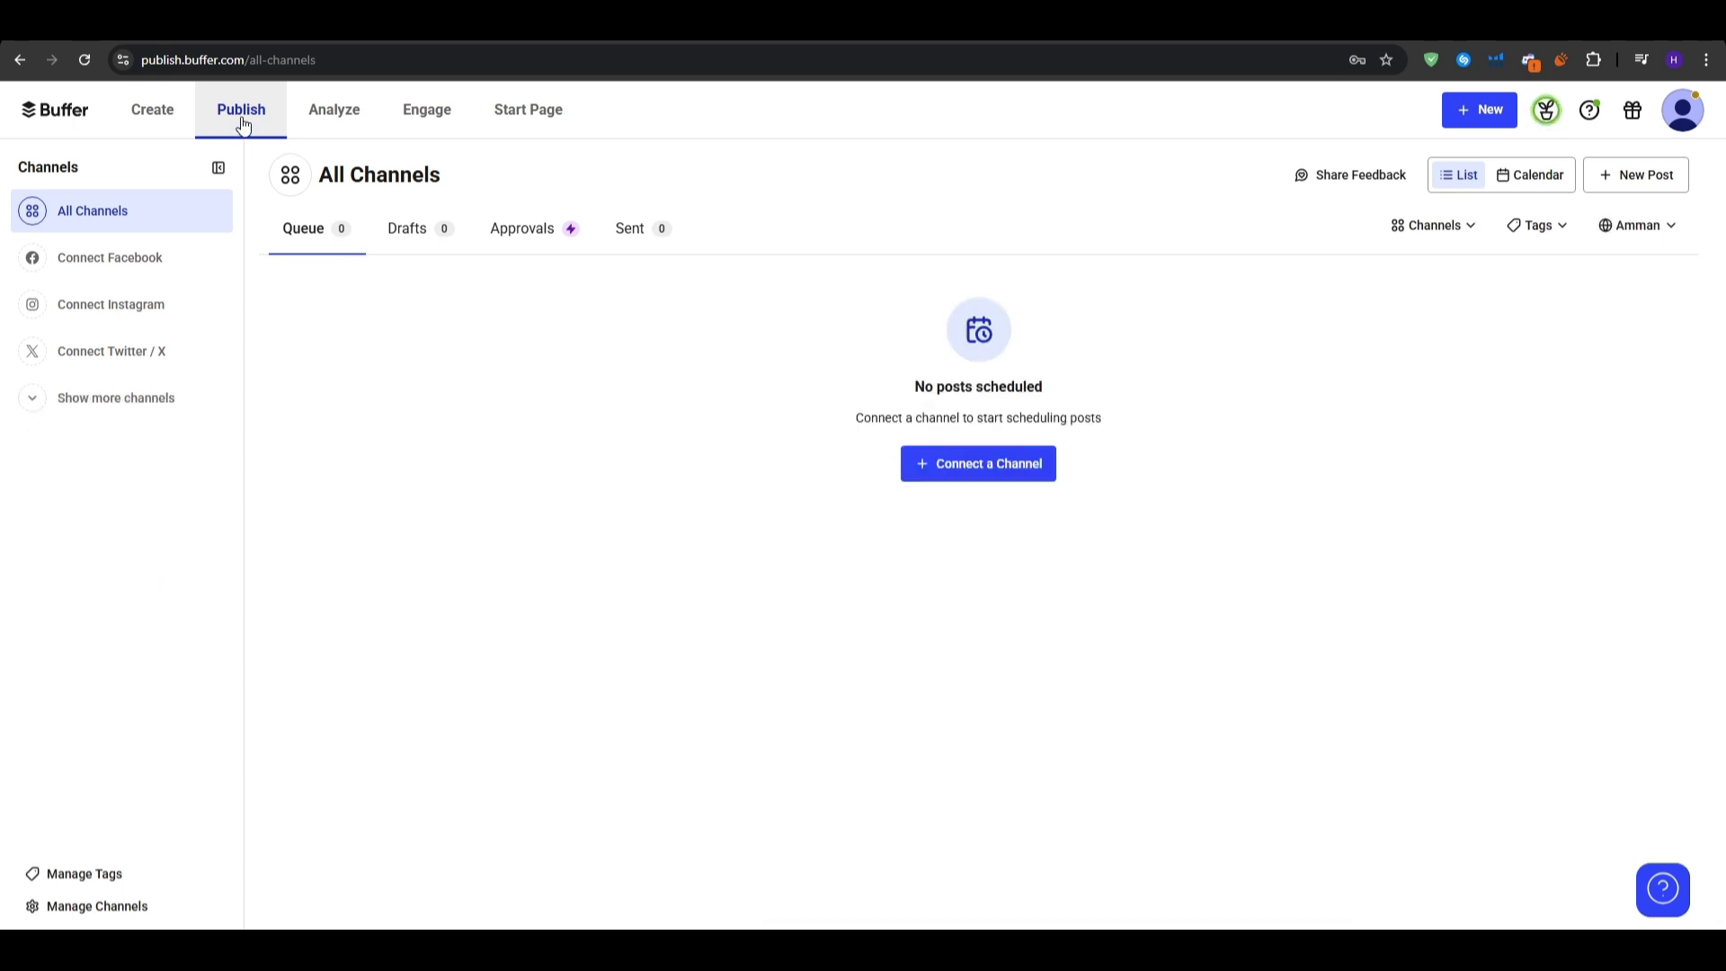
pyautogui.click(908, 467)
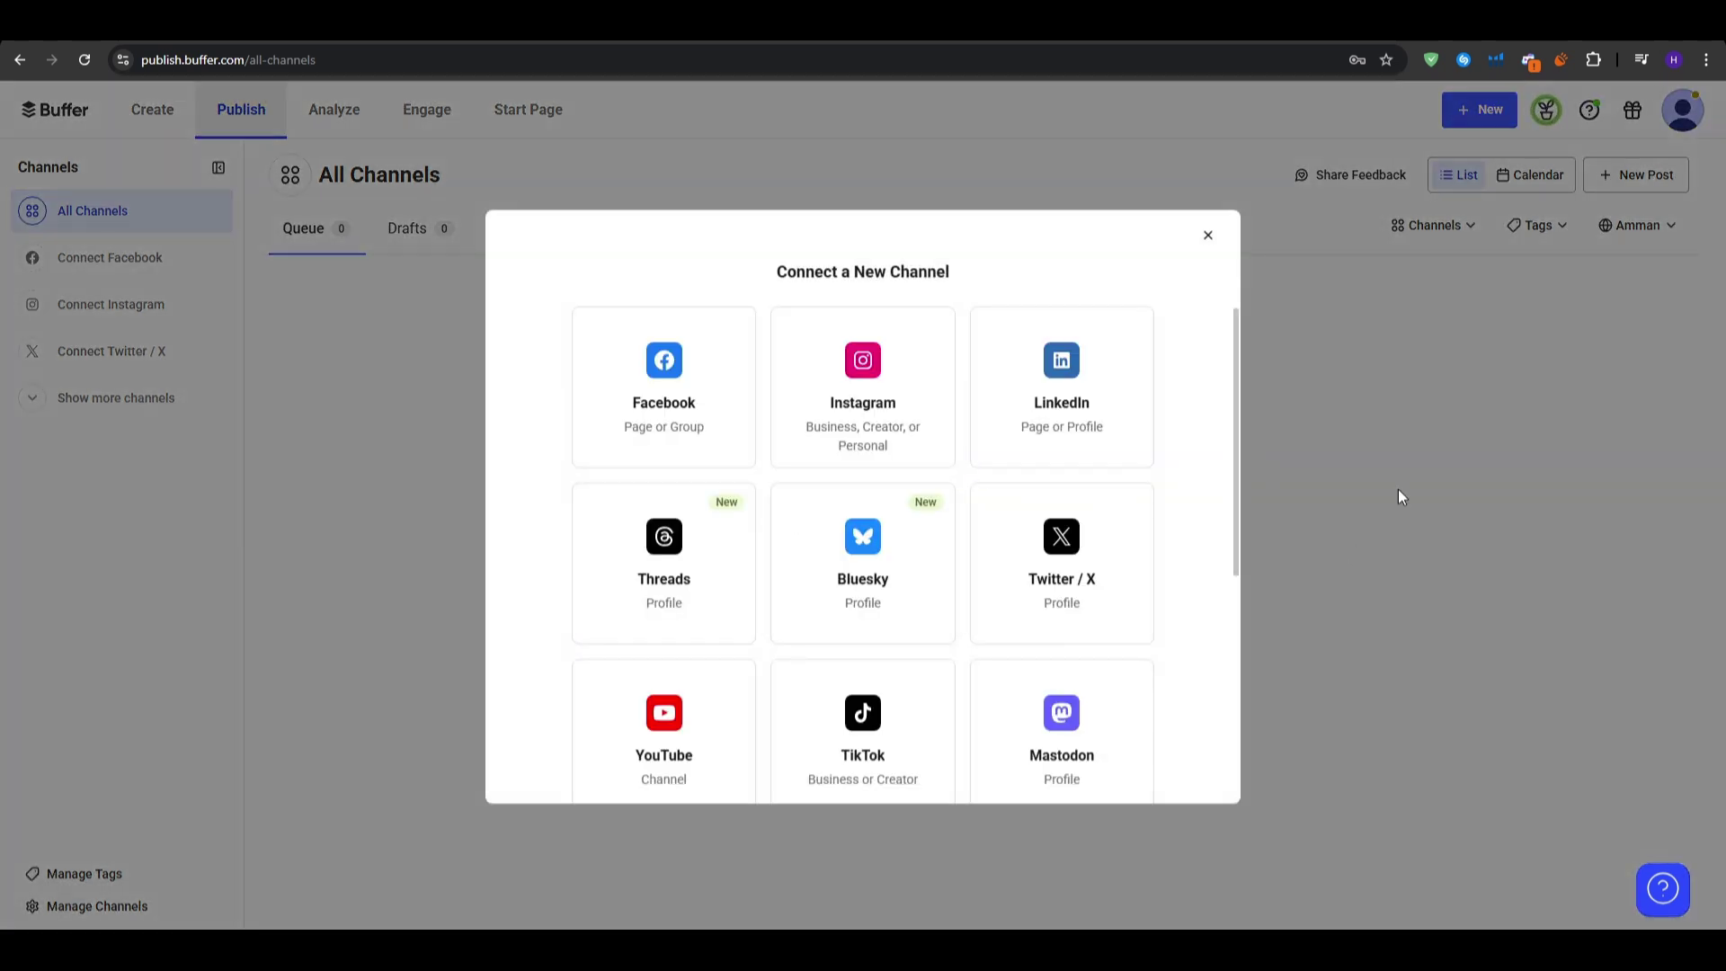
# Show All Channels as a May 2025 weekly calendar and start a post in a Thursday slot
pyautogui.click(1399, 495)
pyautogui.click(1531, 174)
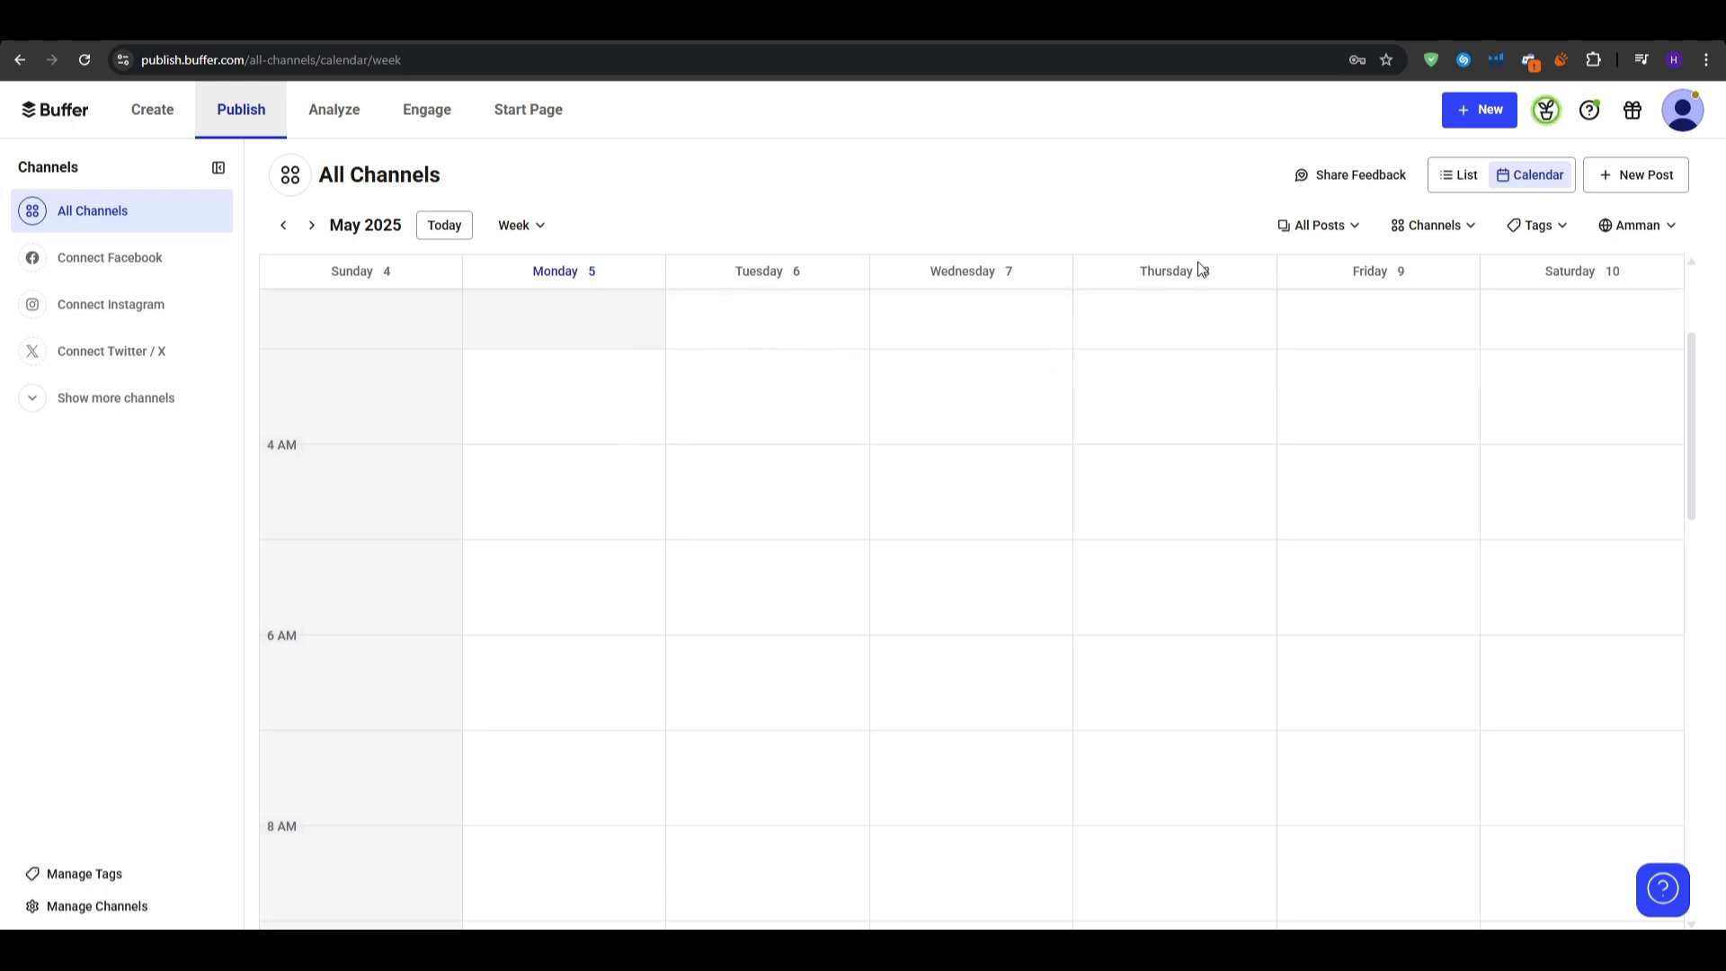
pyautogui.scroll(3, 1230, 445)
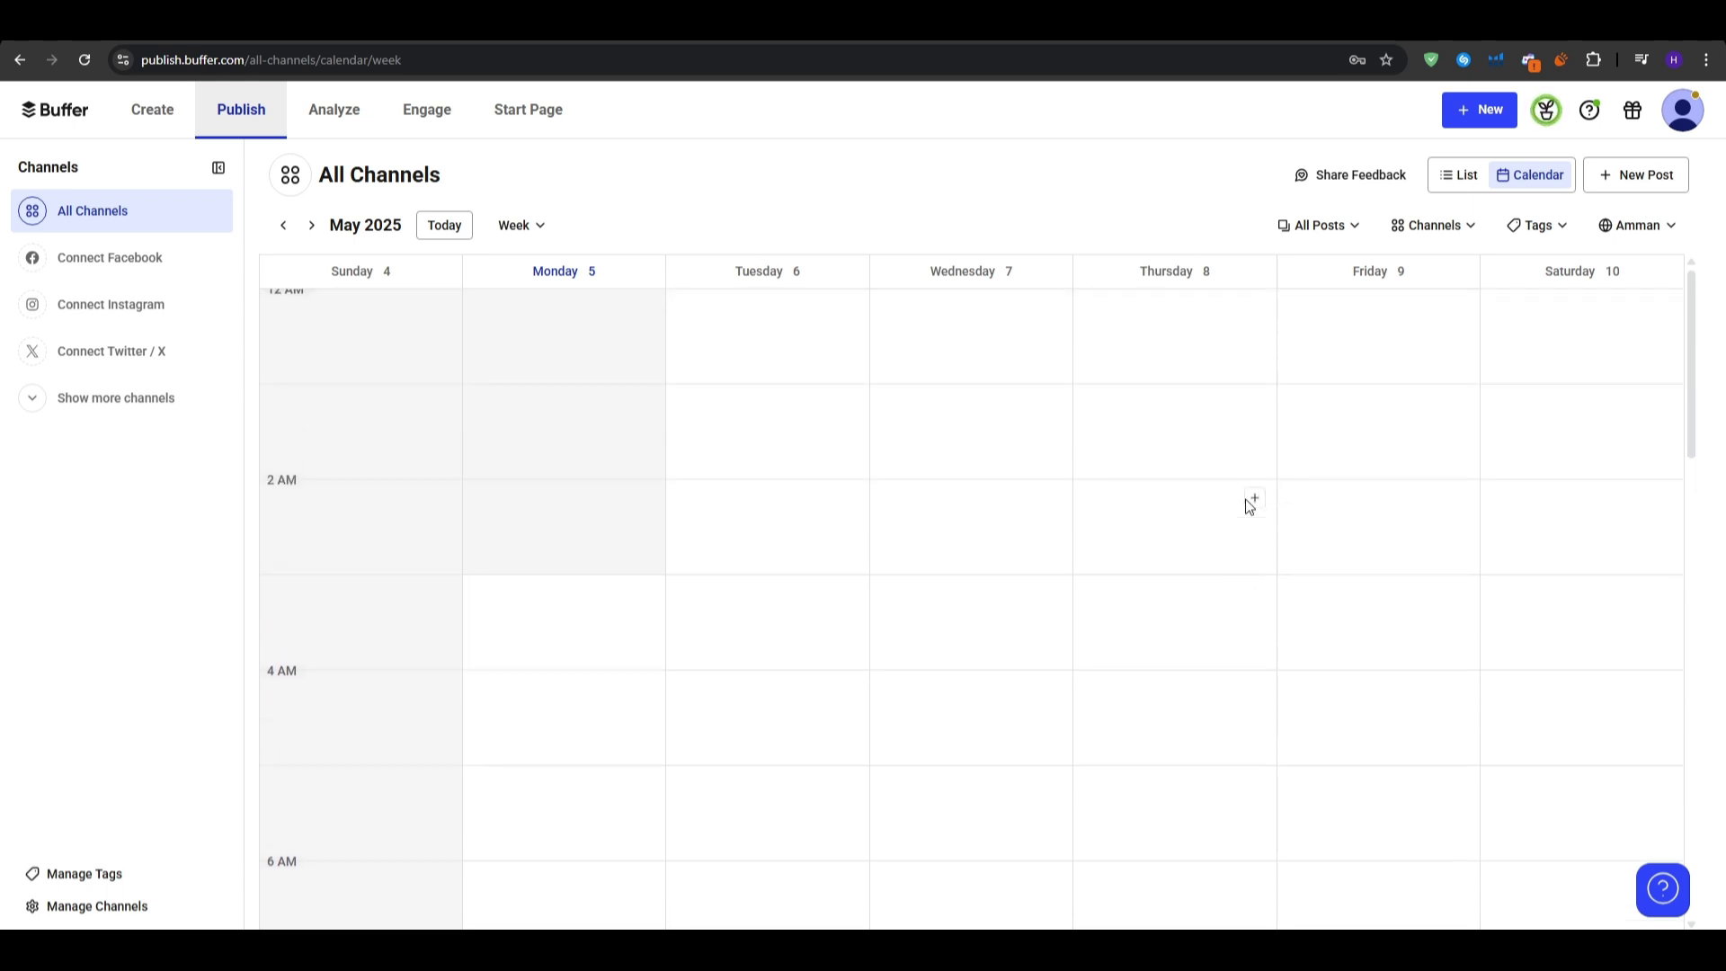
pyautogui.click(1254, 402)
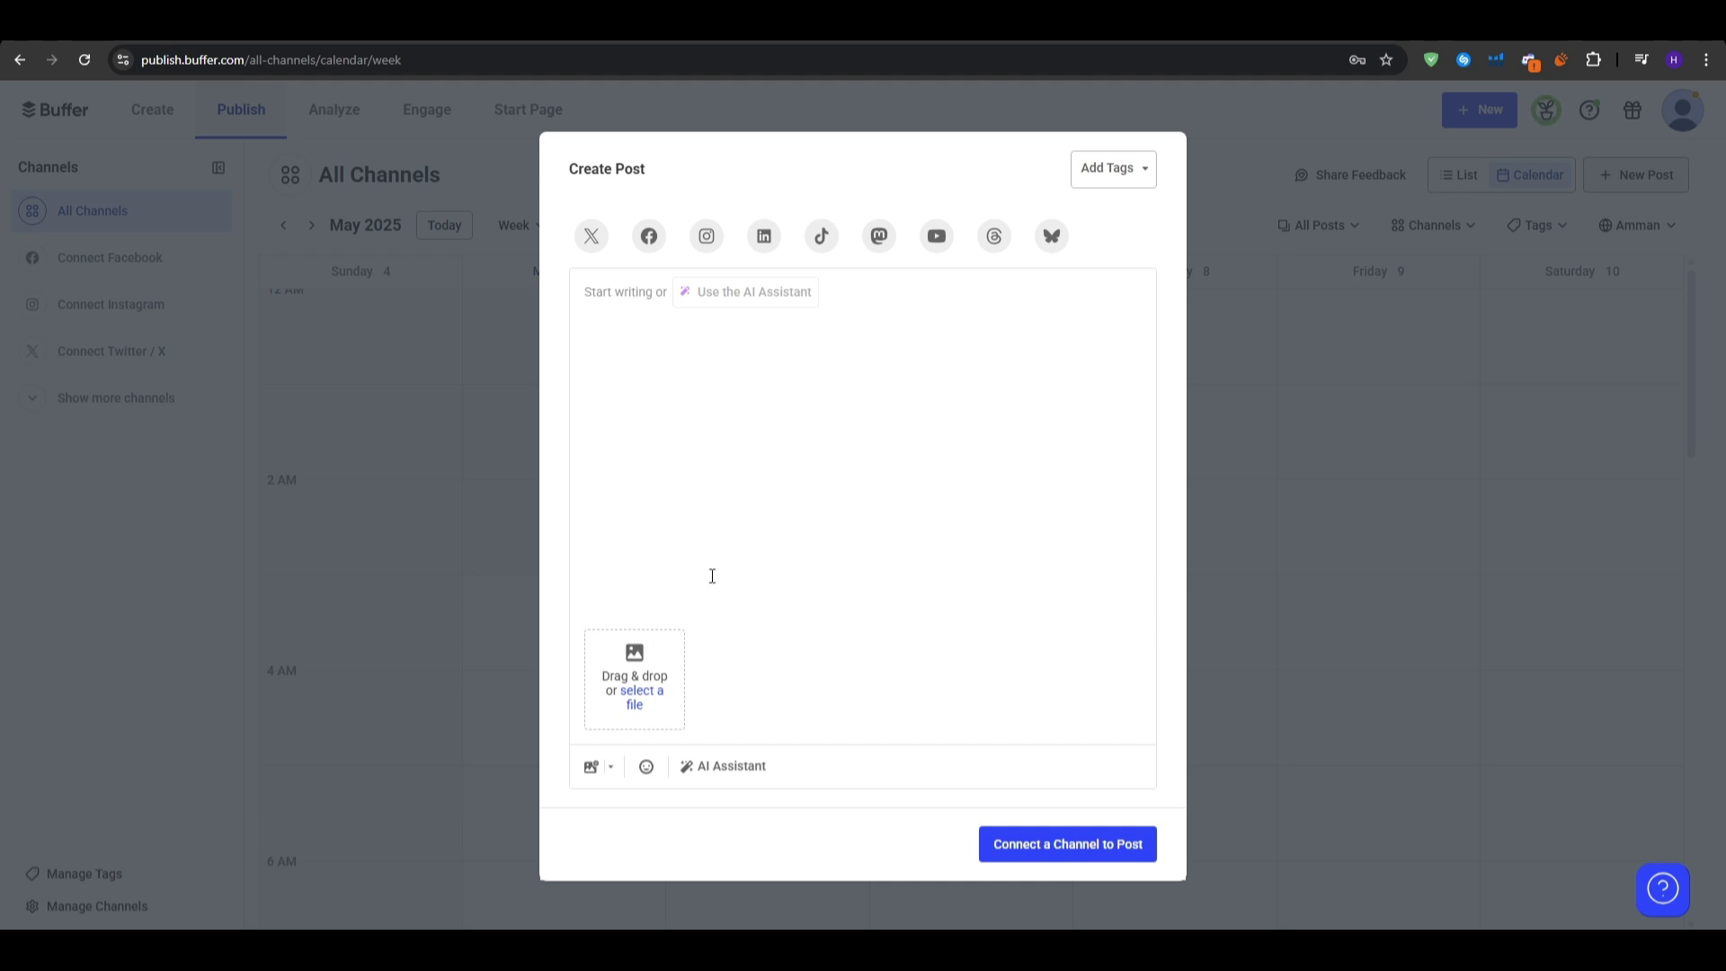
pyautogui.click(645, 766)
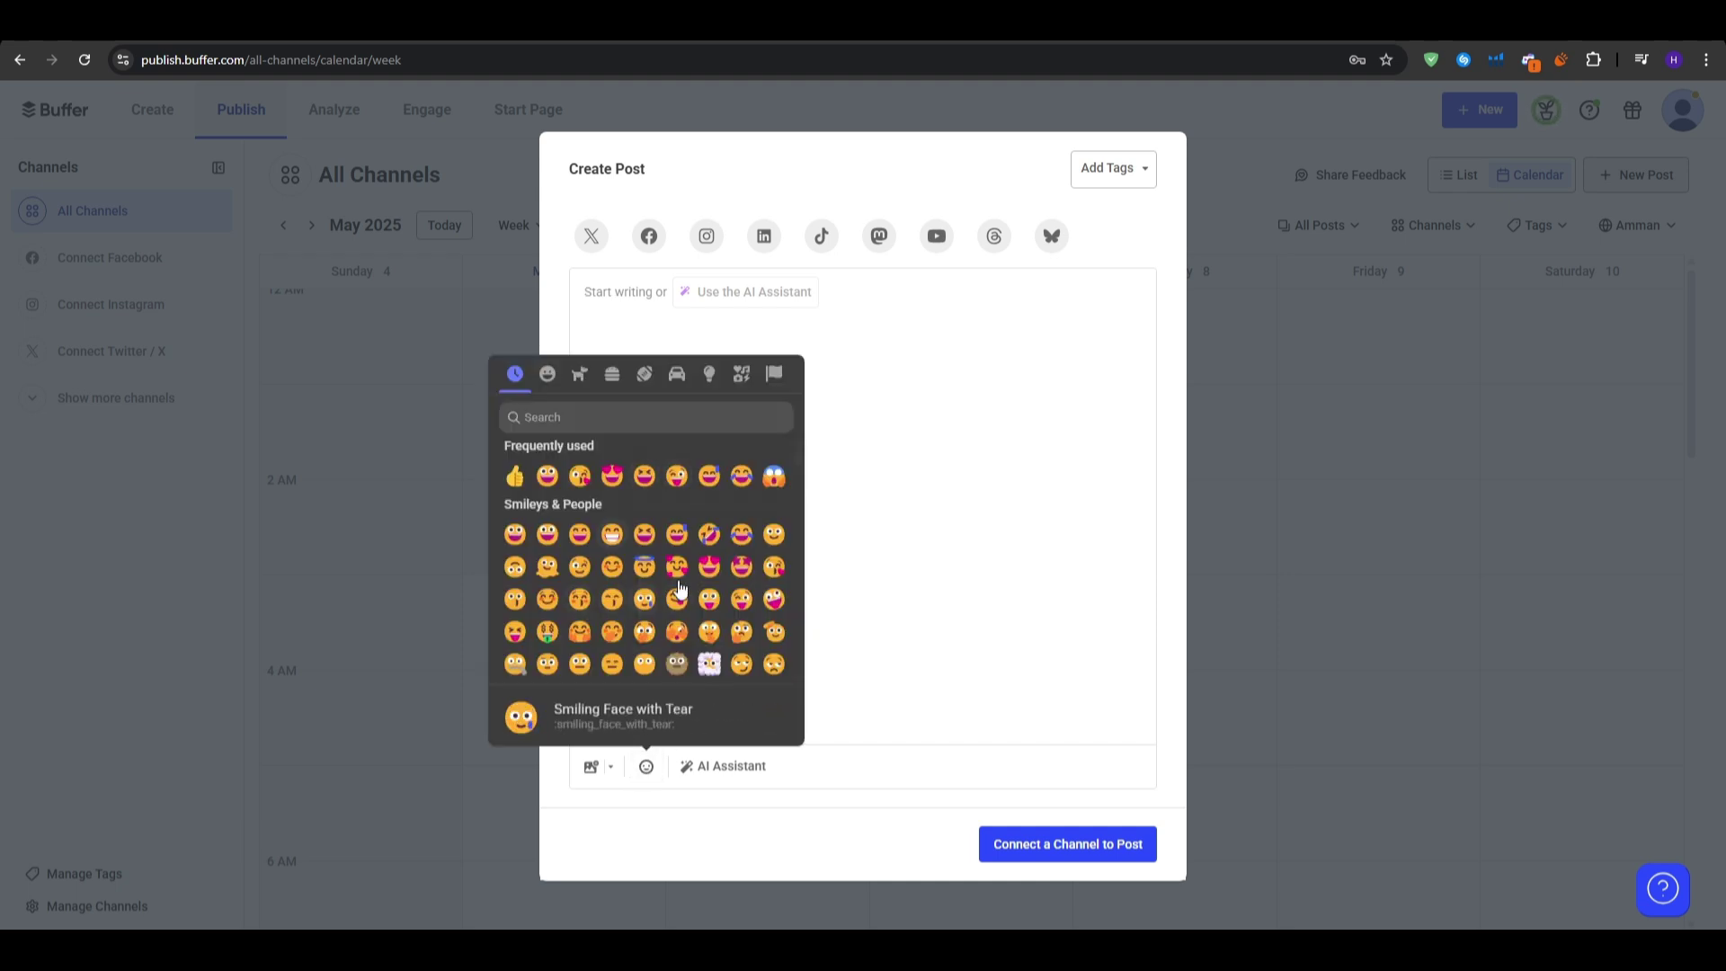
pyautogui.click(862, 473)
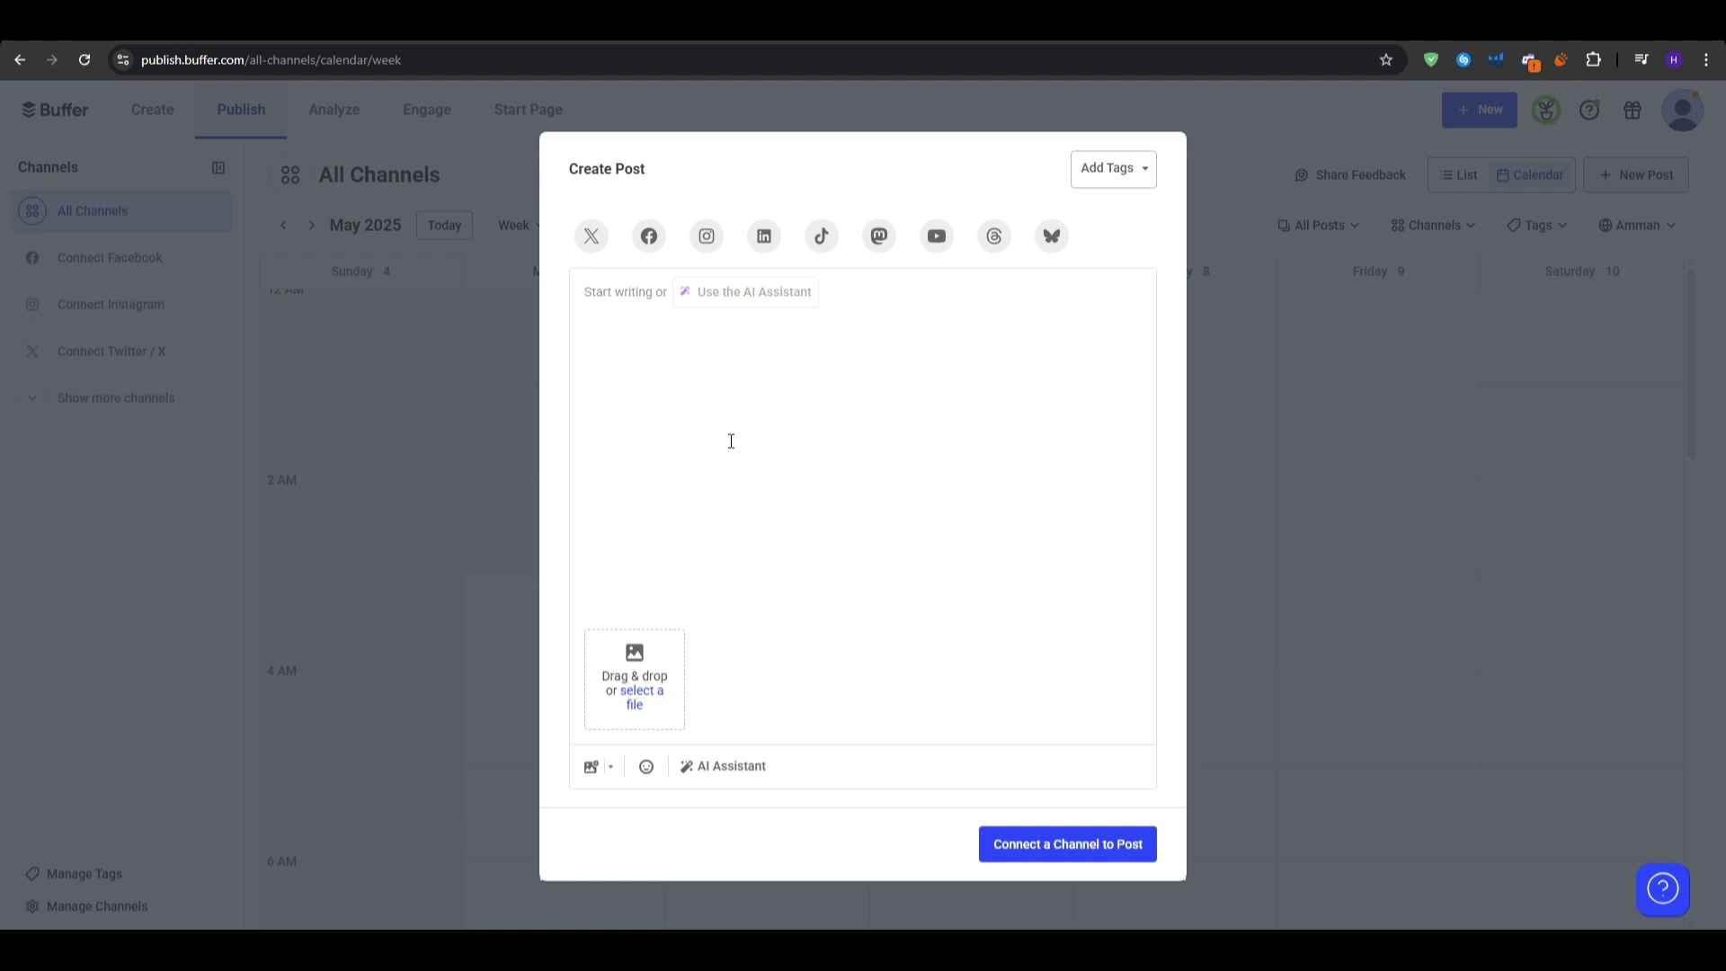
pyautogui.click(757, 415)
# Try the Add Tags option, then close the unfinished post with Escape
pyautogui.click(1124, 172)
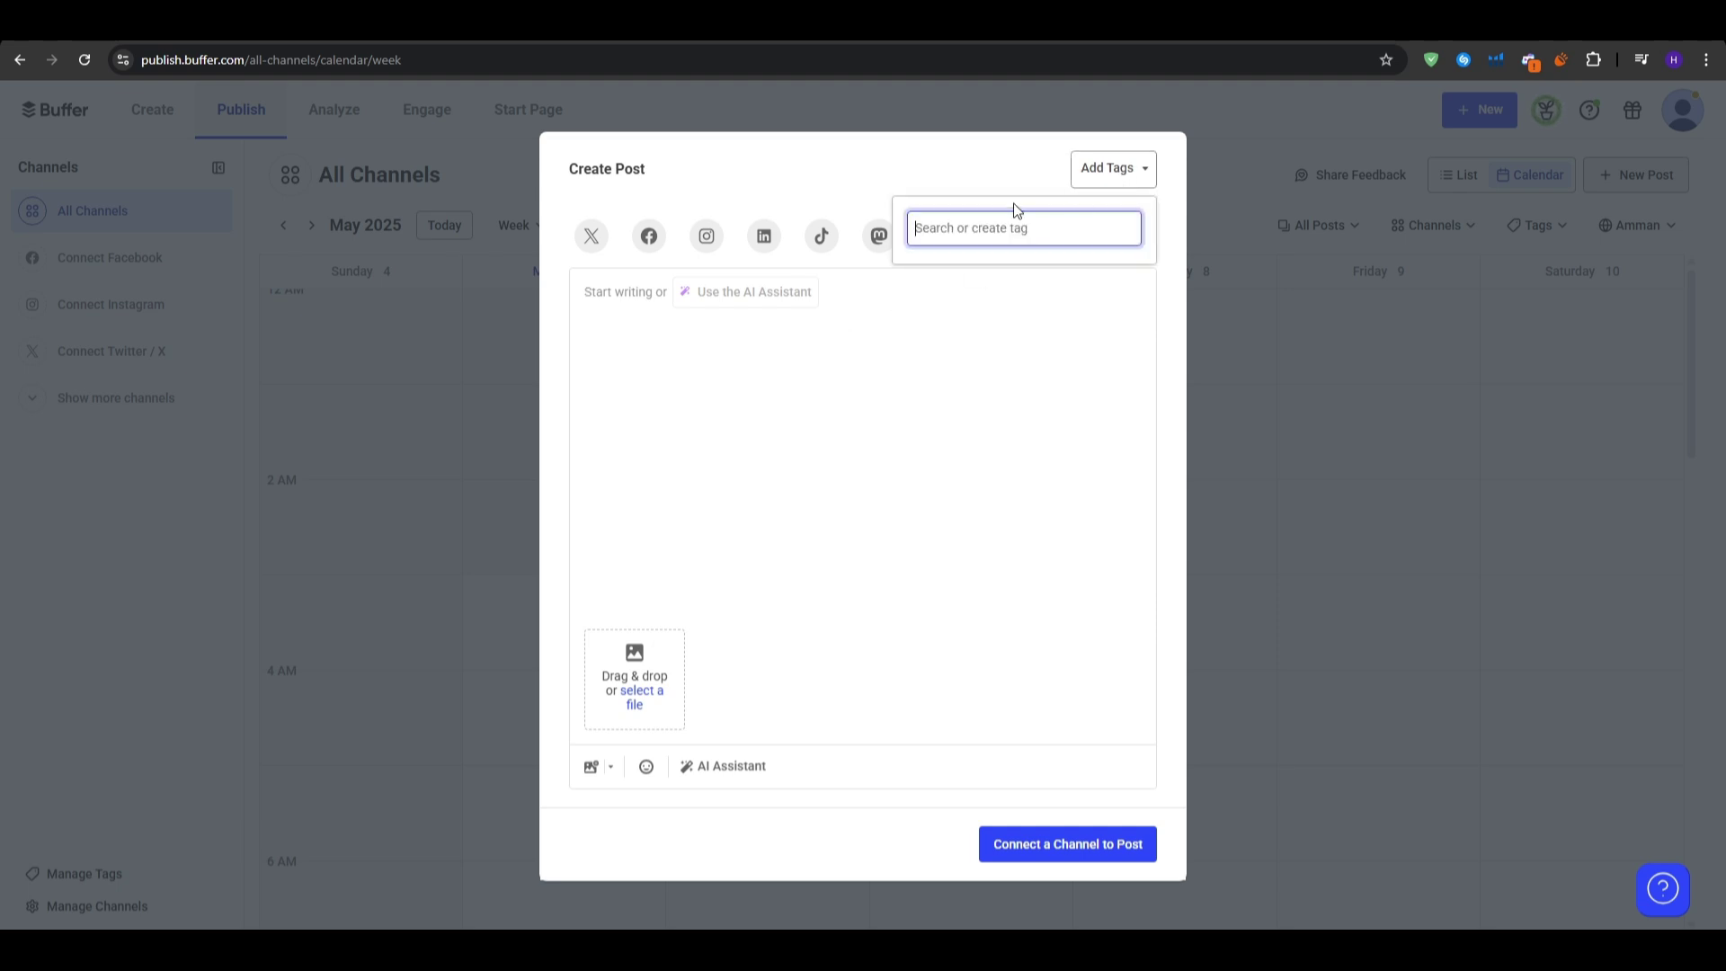
pyautogui.click(939, 318)
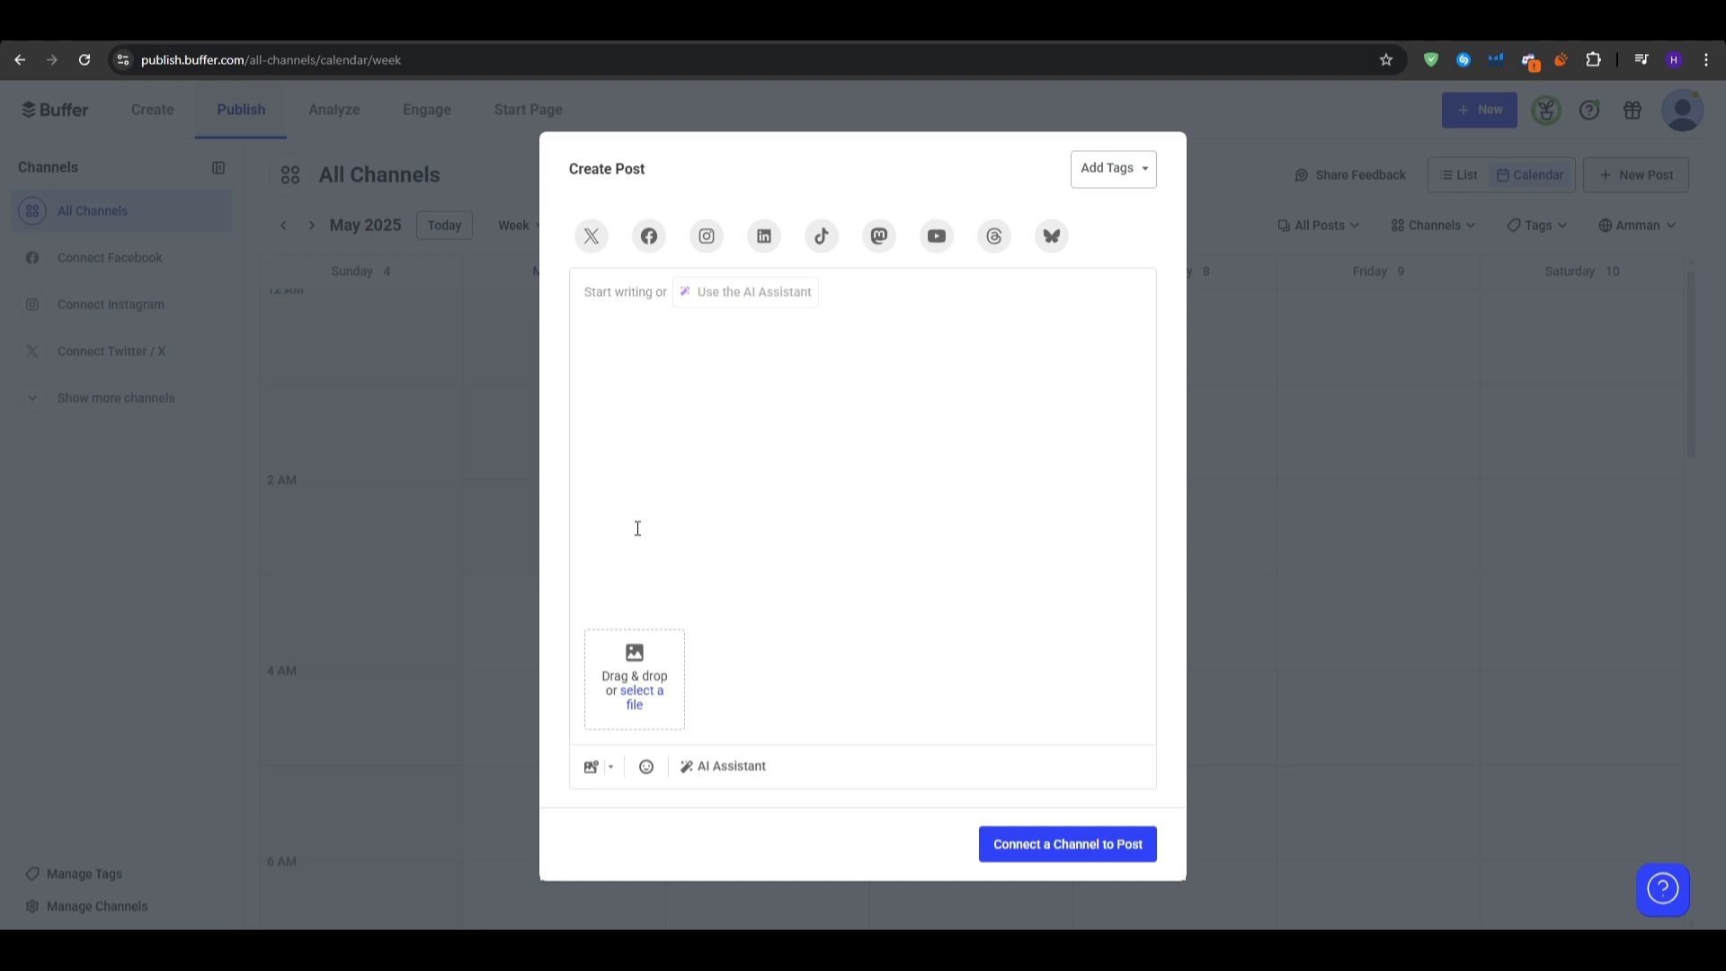
pyautogui.press('Escape')
# Discard the draft post and decline the Analyze trial offer
pyautogui.click(969, 543)
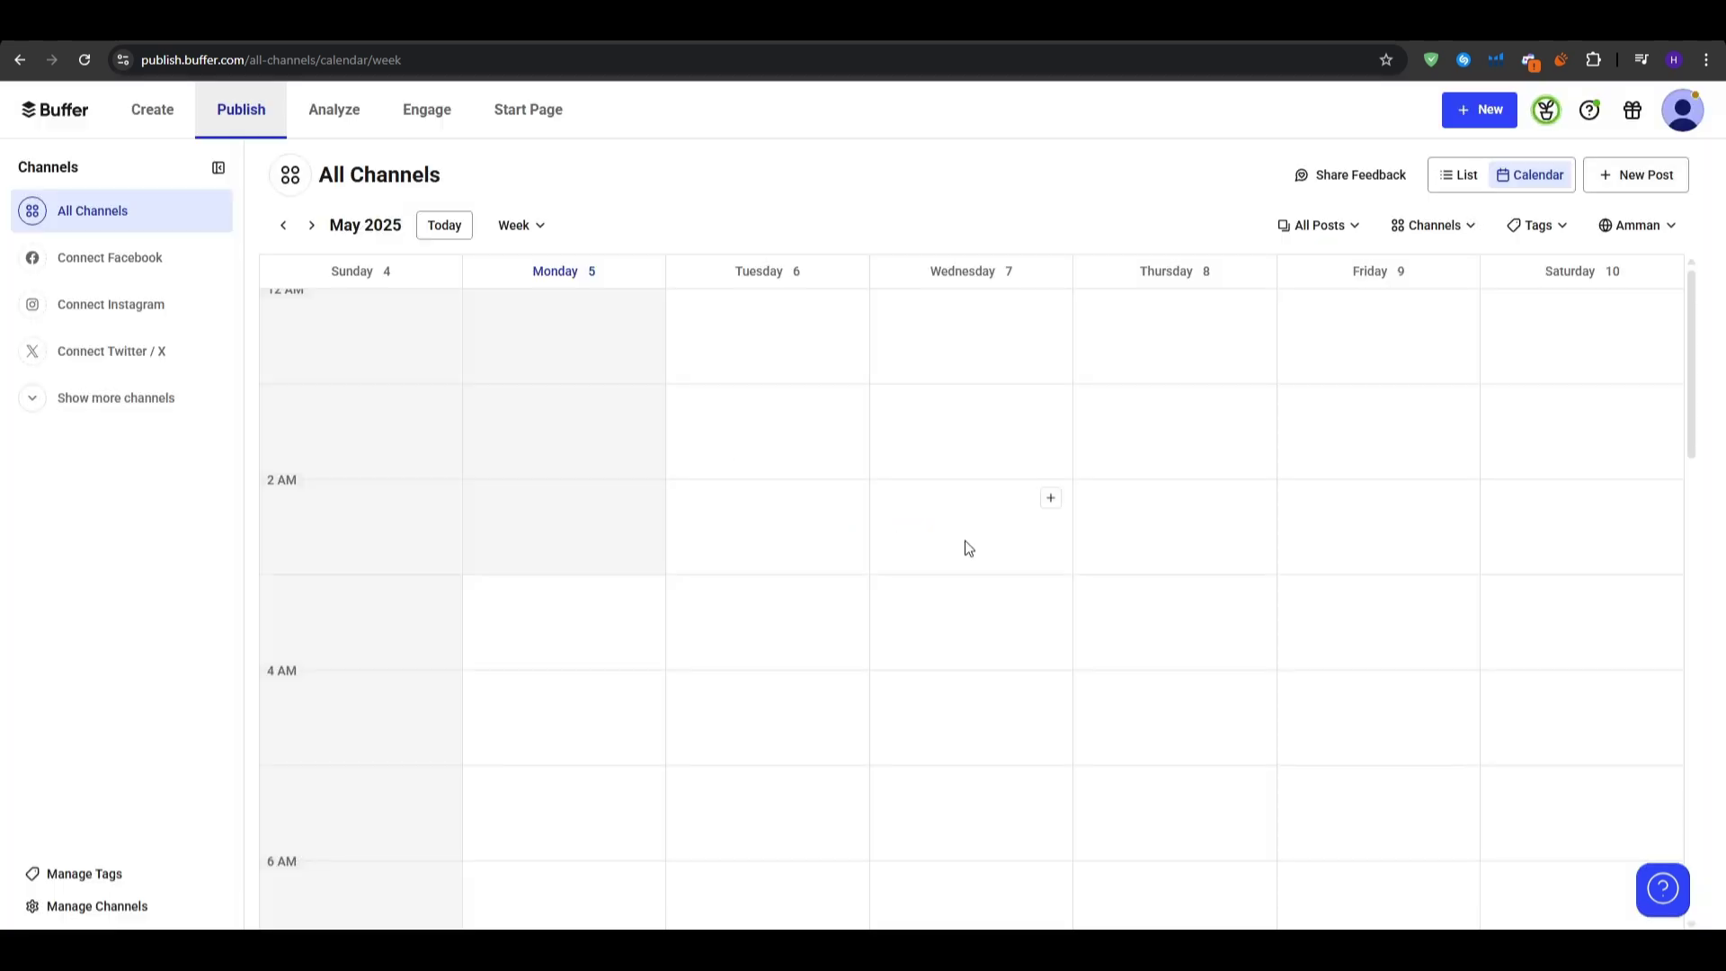
pyautogui.click(334, 108)
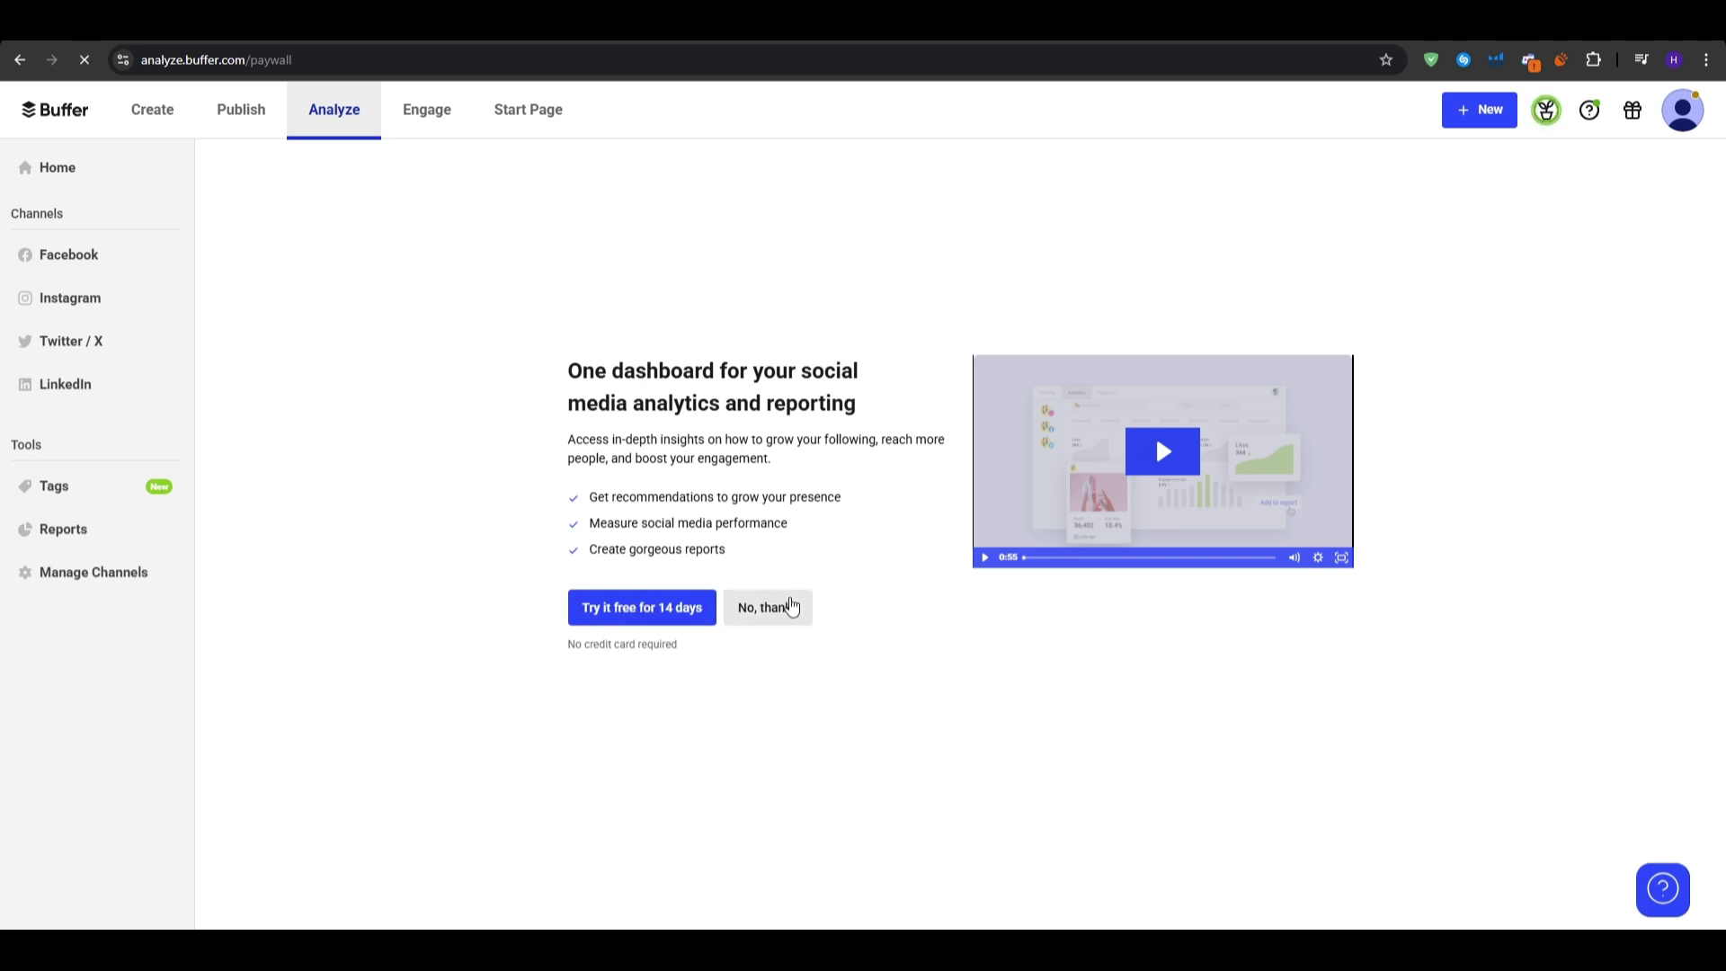
pyautogui.click(787, 607)
pyautogui.scroll(-3, 404, 477)
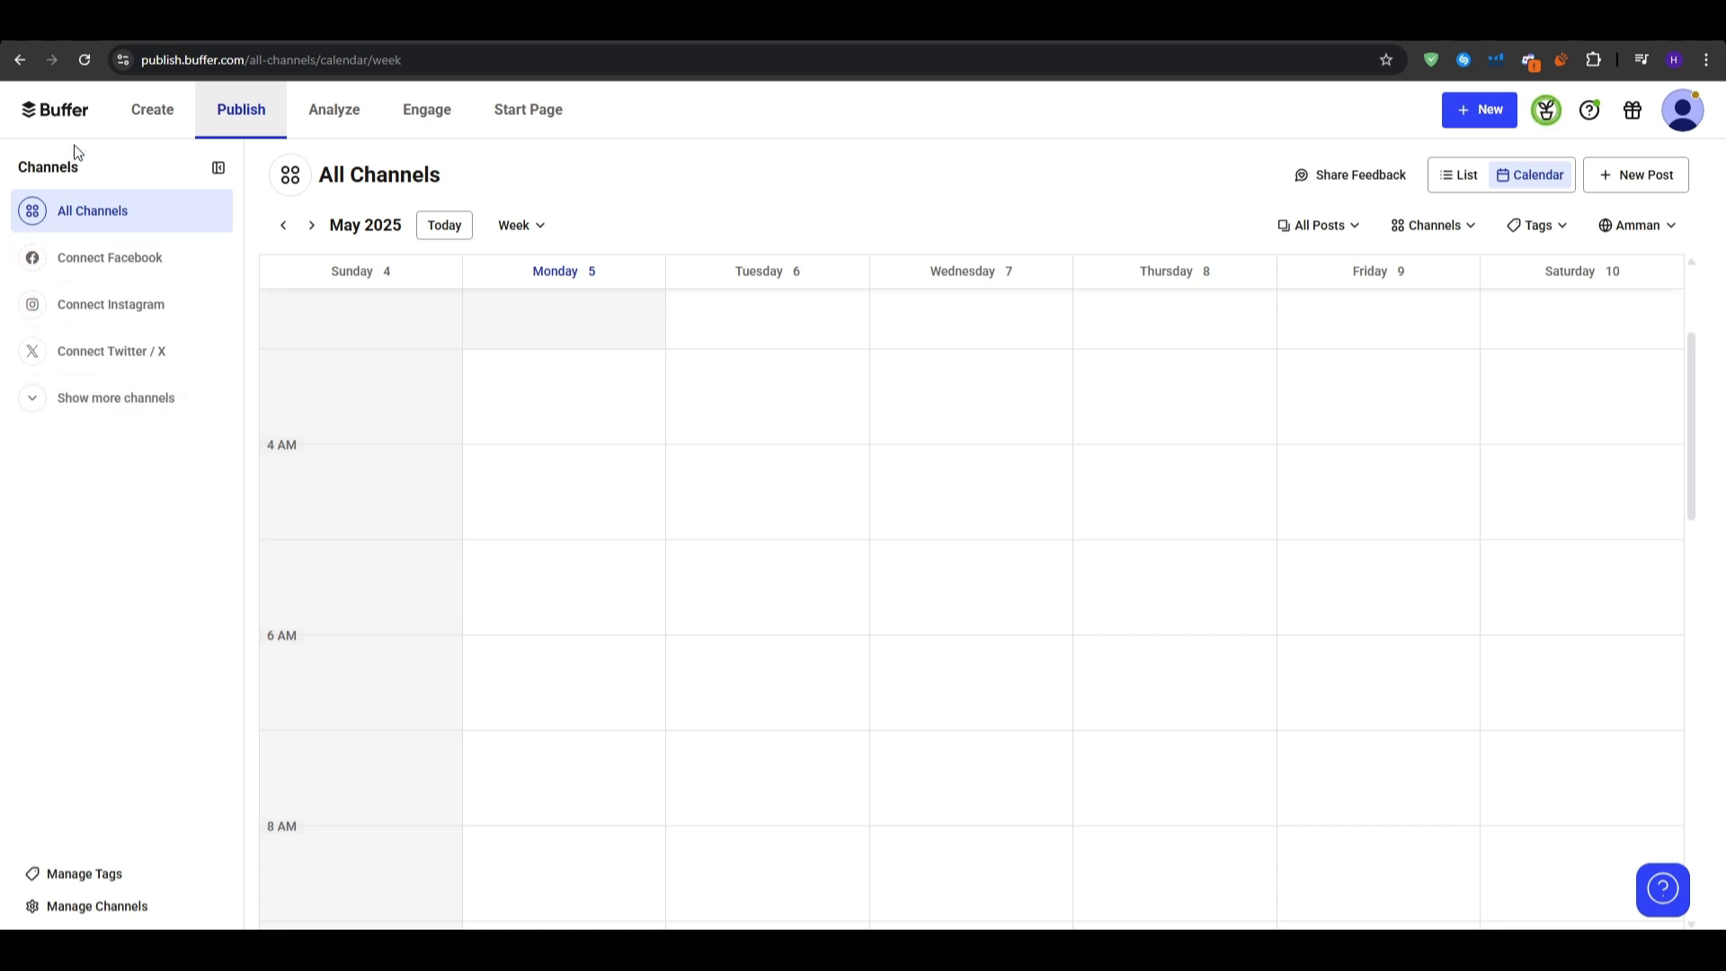
# Return to Analyze via the Buffer logo and start the 14-day free trial
pyautogui.click(51, 106)
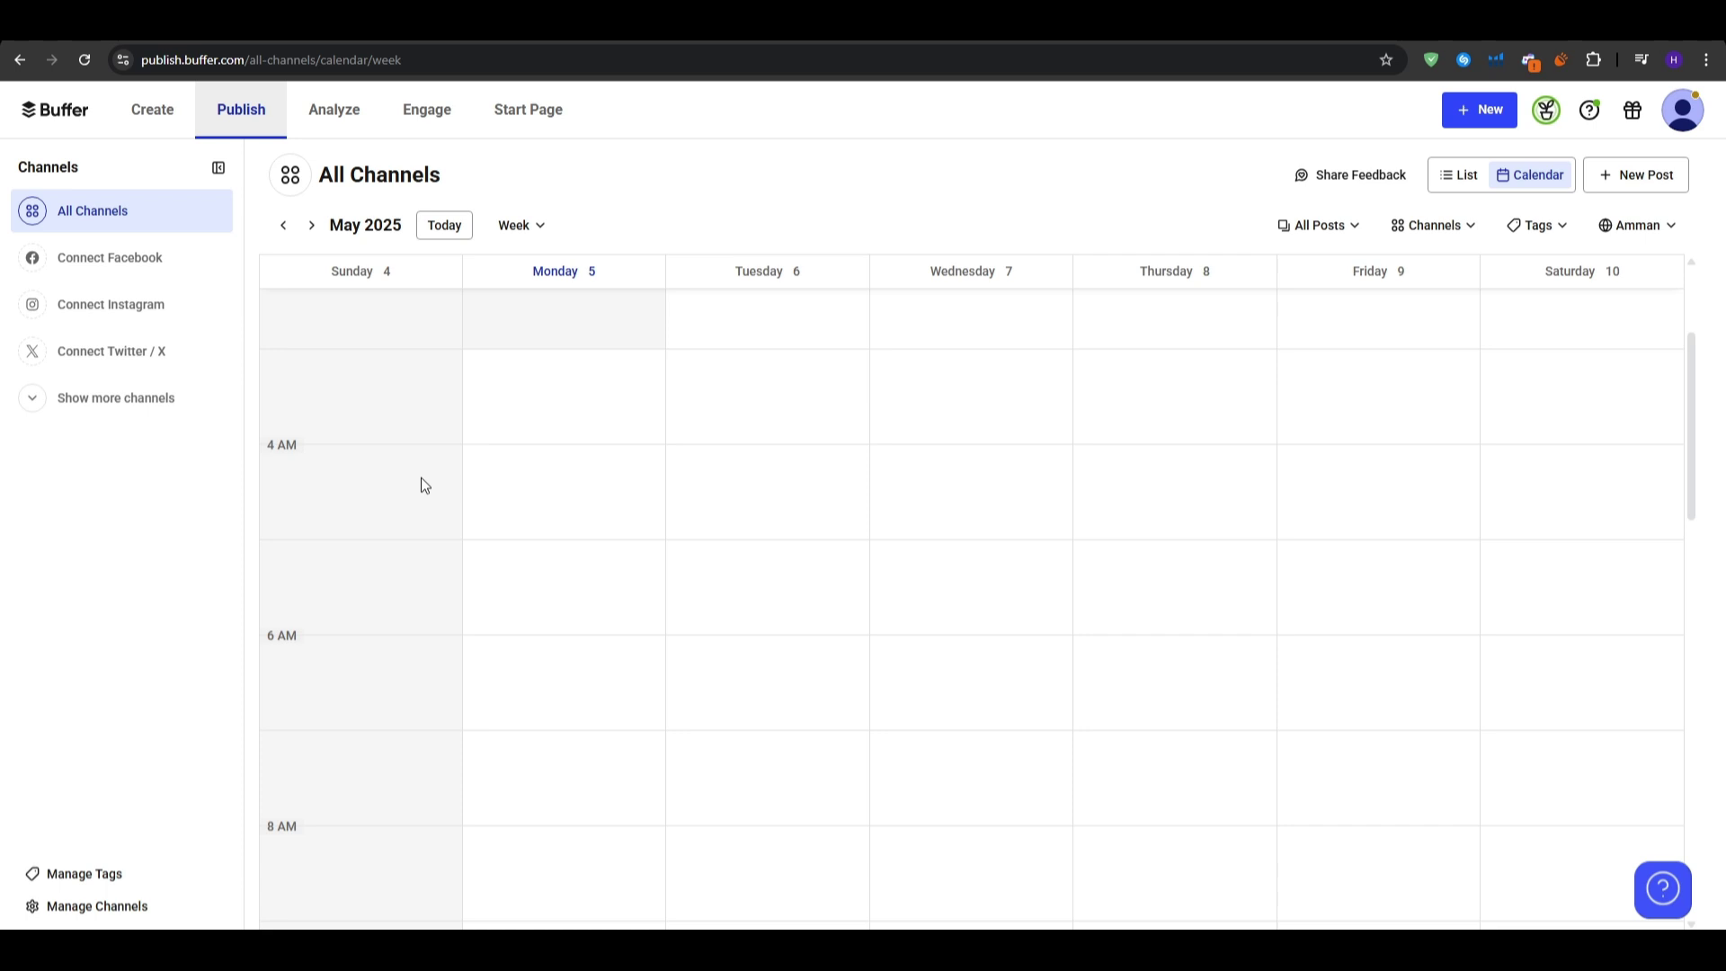
pyautogui.click(339, 133)
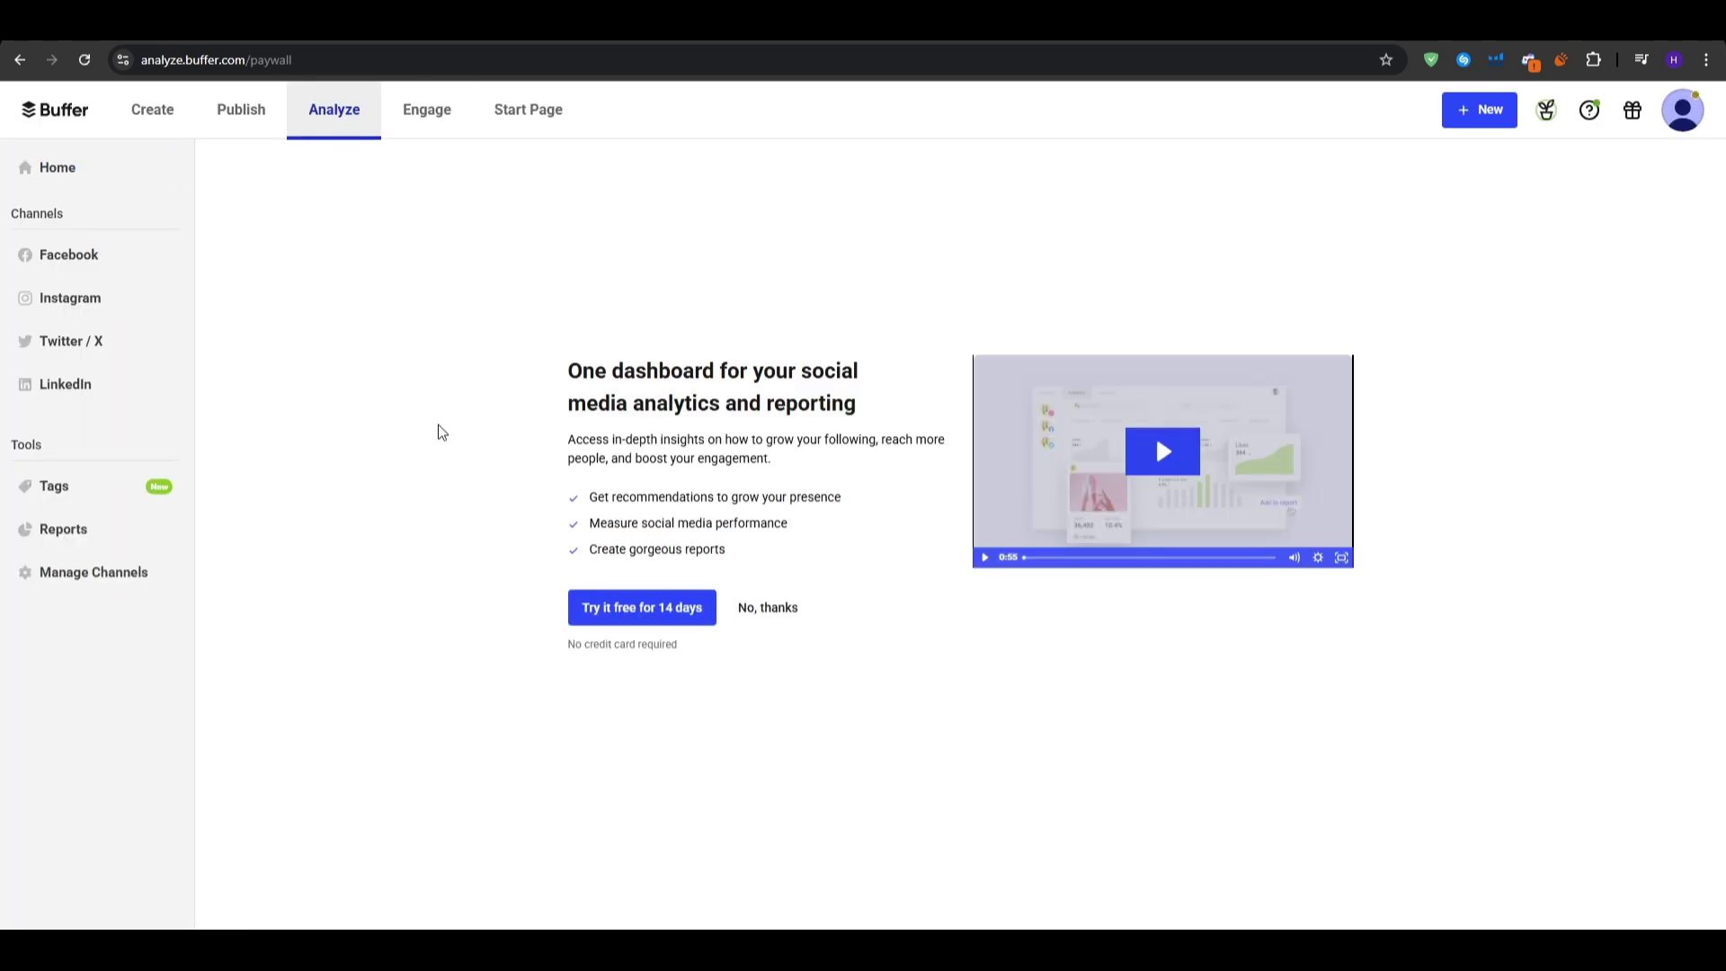
pyautogui.click(586, 614)
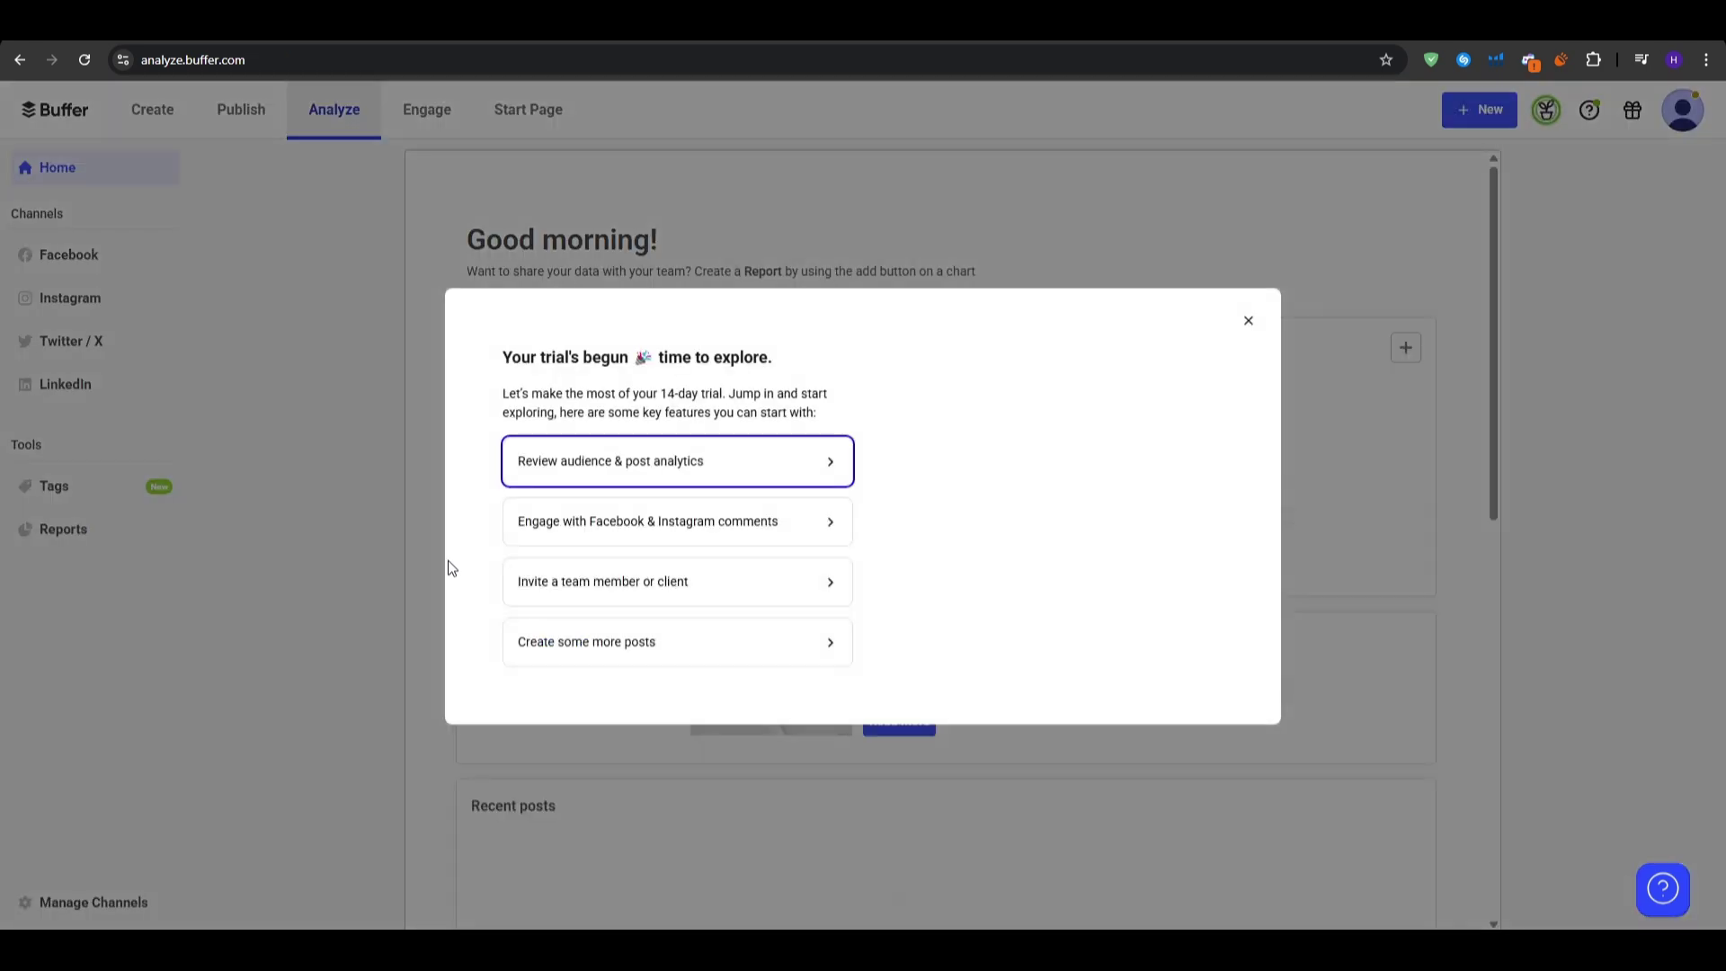
# Dismiss the trial welcome window and browse the Analyze Home showing 14 days left
pyautogui.click(348, 418)
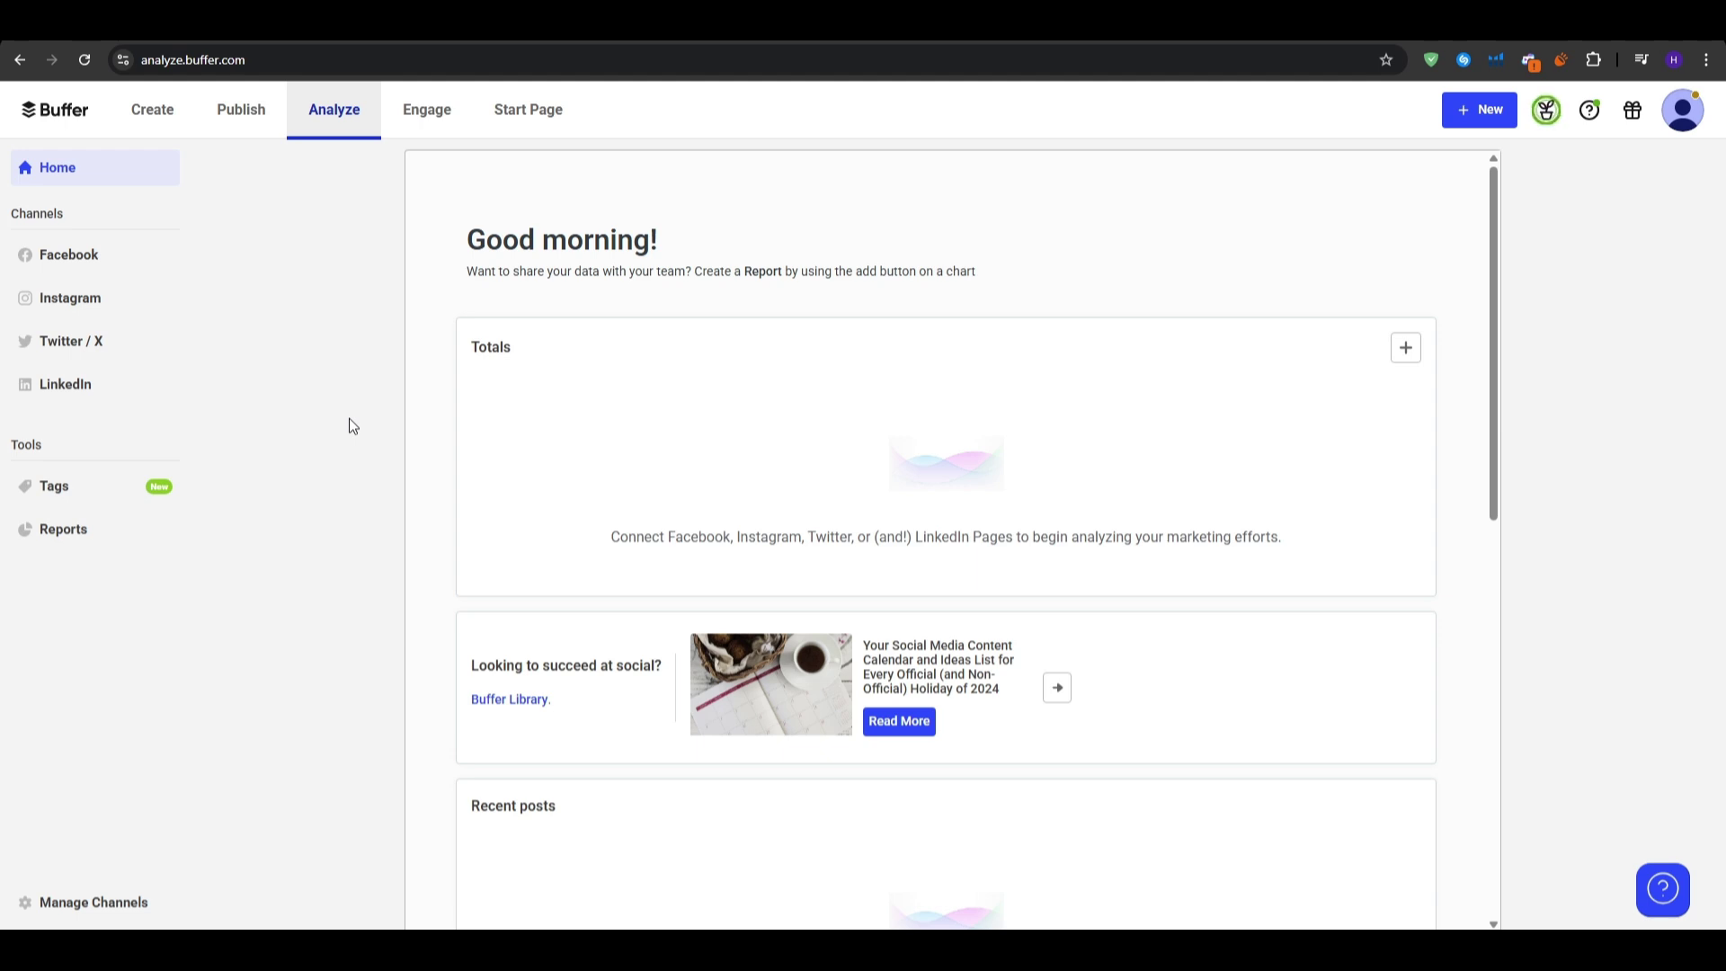
pyautogui.scroll(-6, 651, 662)
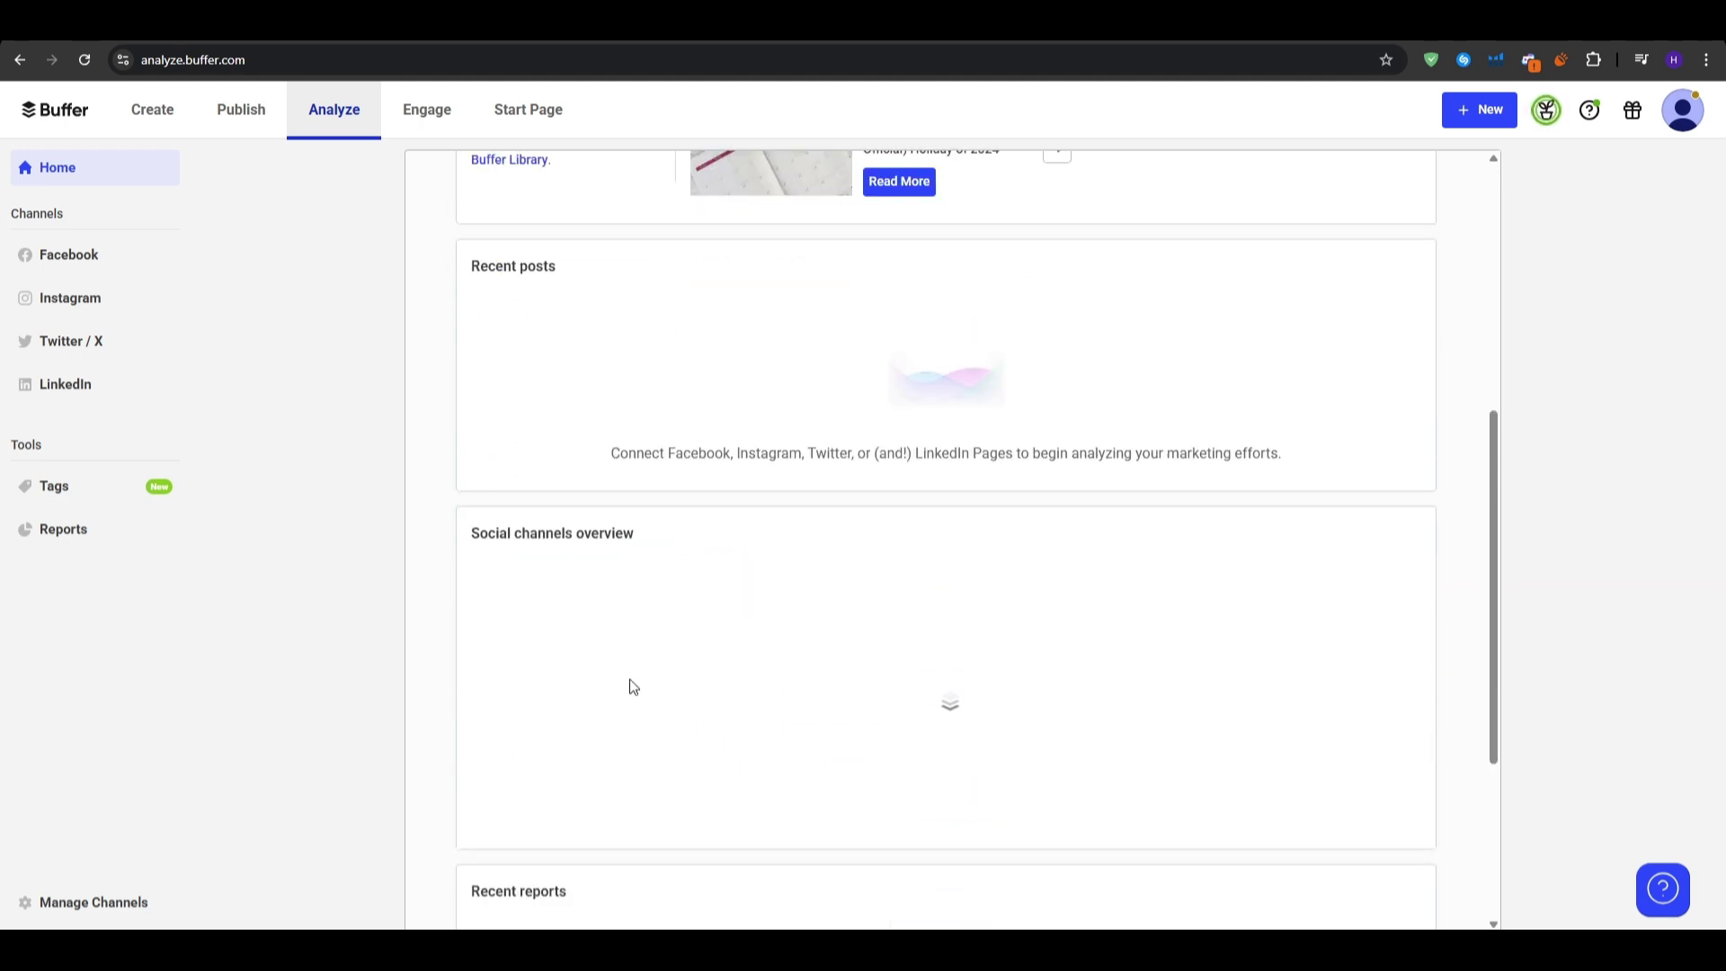
pyautogui.scroll(-4, 630, 684)
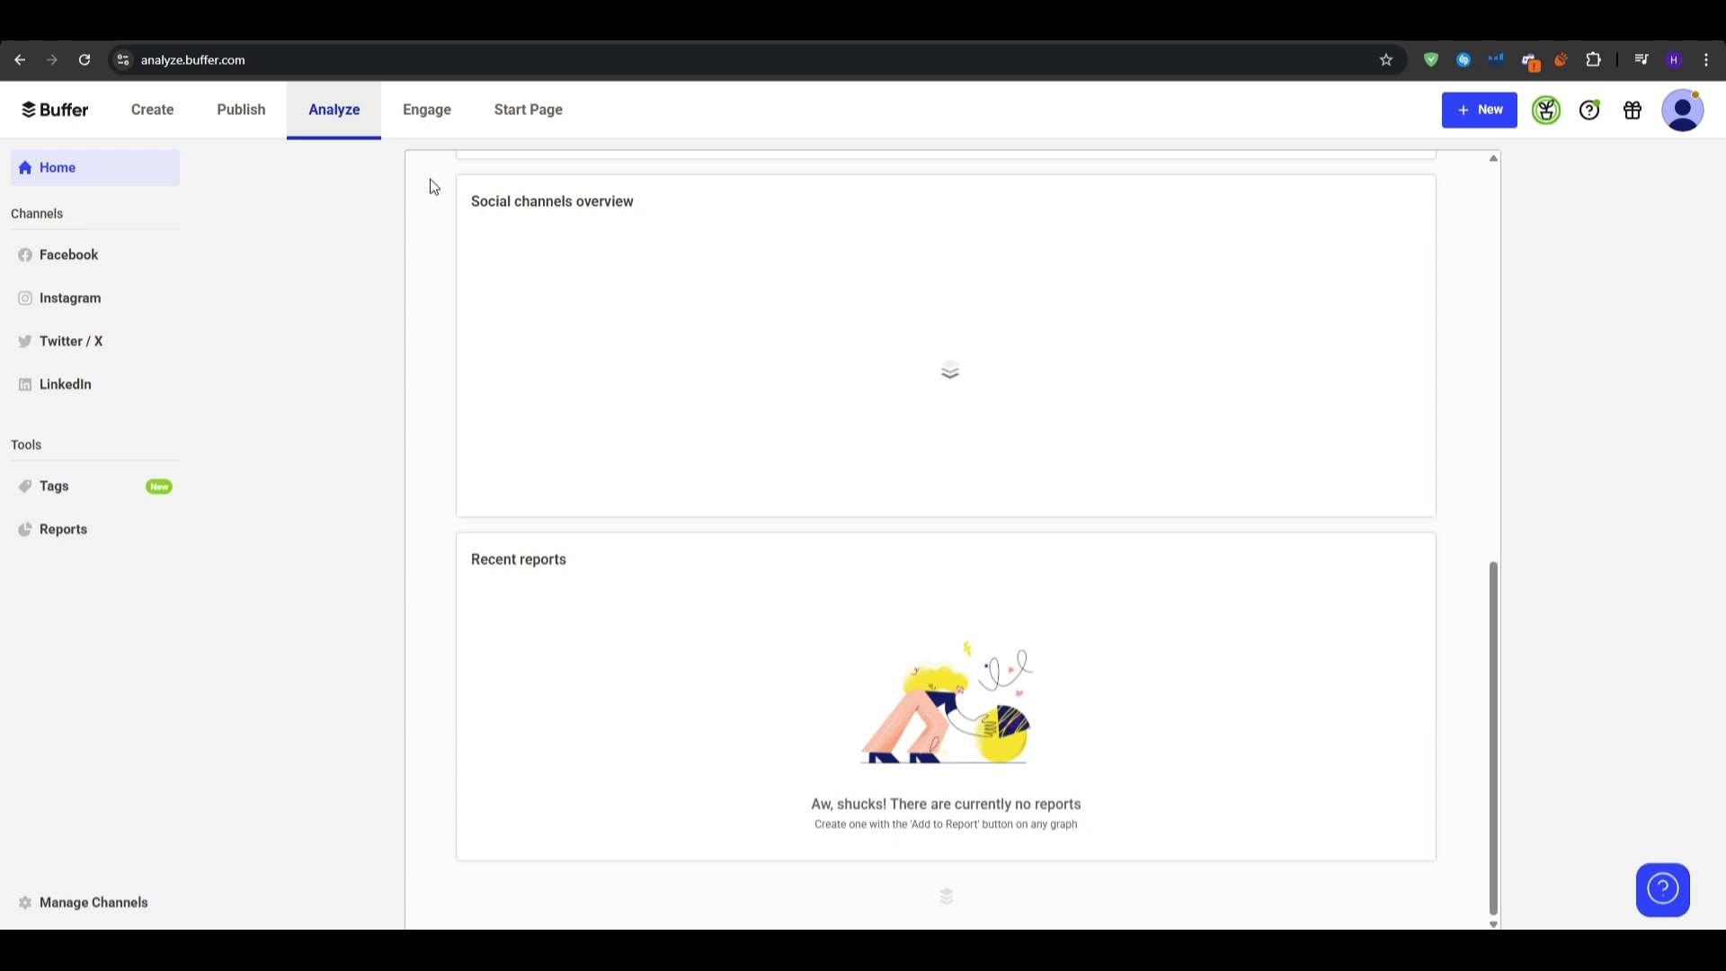
pyautogui.click(427, 112)
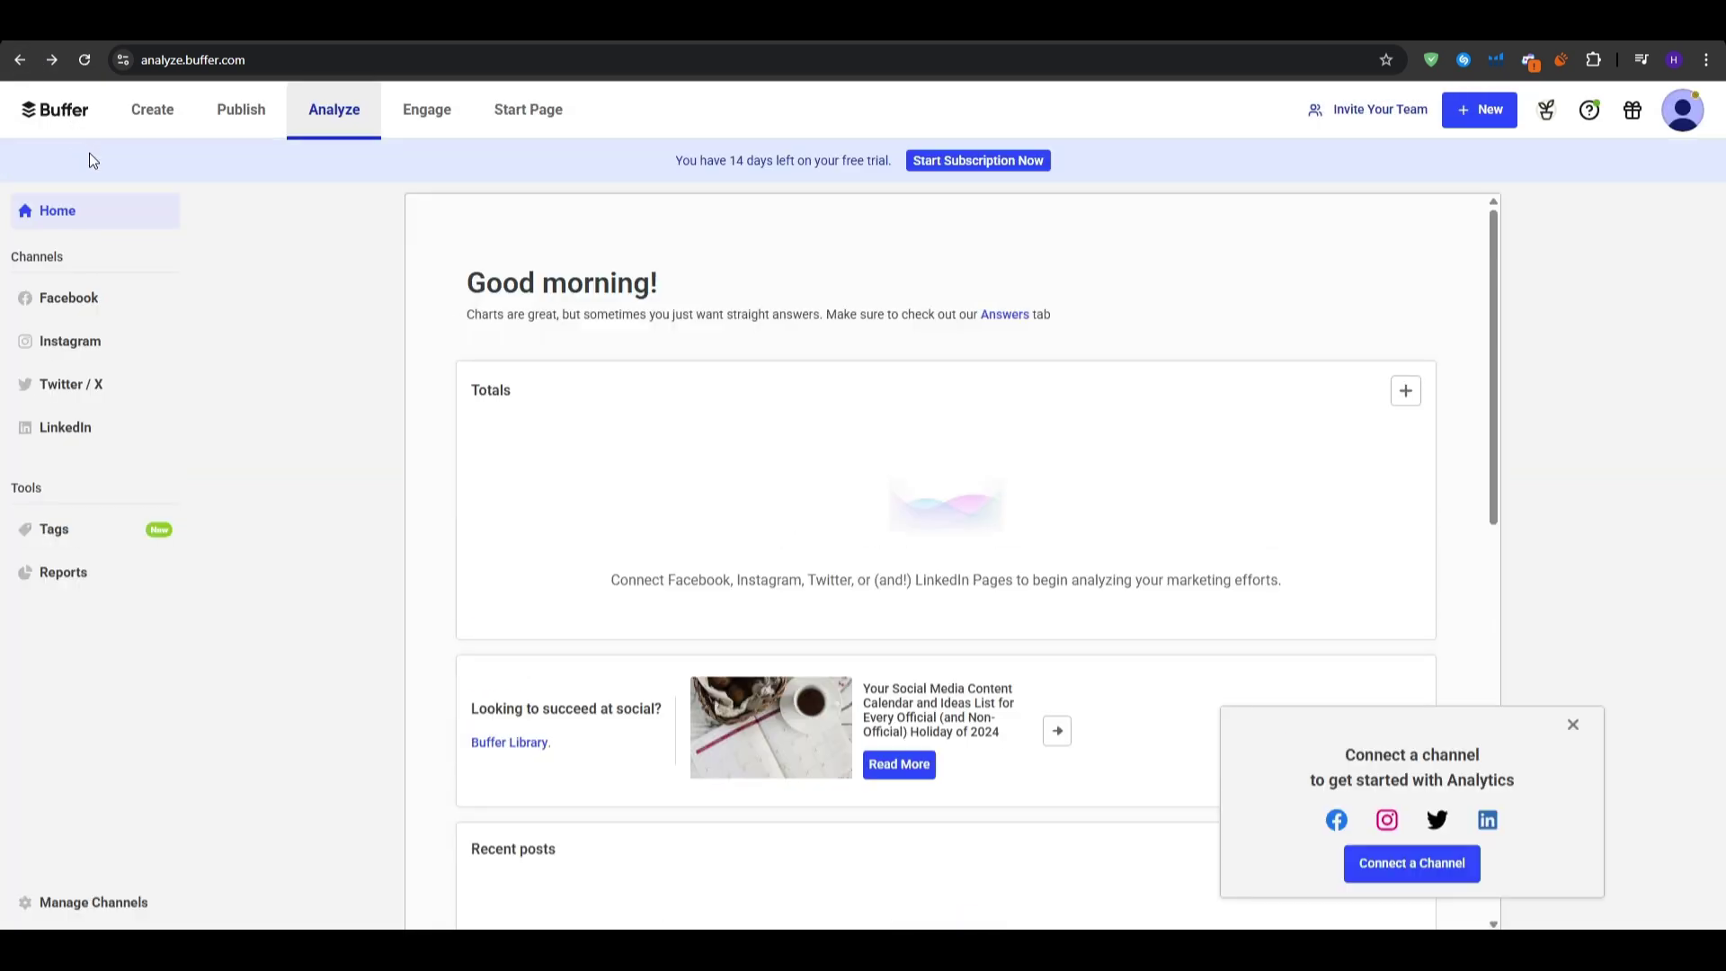
# Switch to Engage, which prompts to connect a Facebook or Instagram channel
pyautogui.click(430, 114)
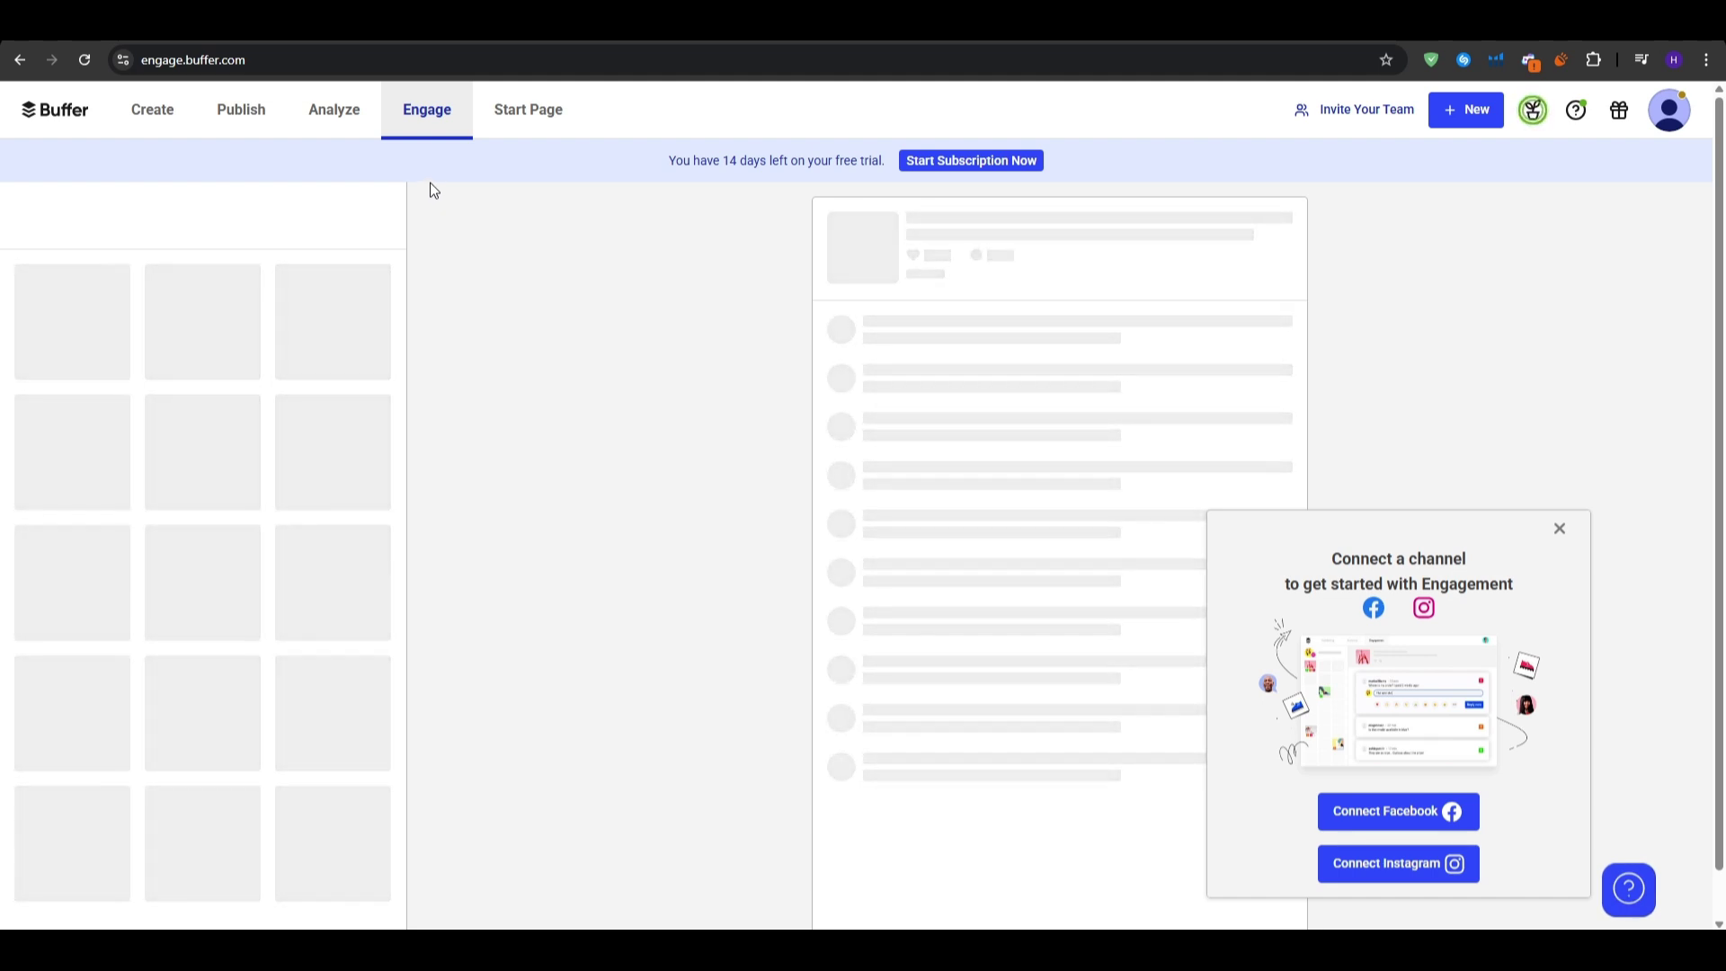
# Dismiss the connect-a-channel prompt and pick the Novika Start Page template
pyautogui.click(1564, 537)
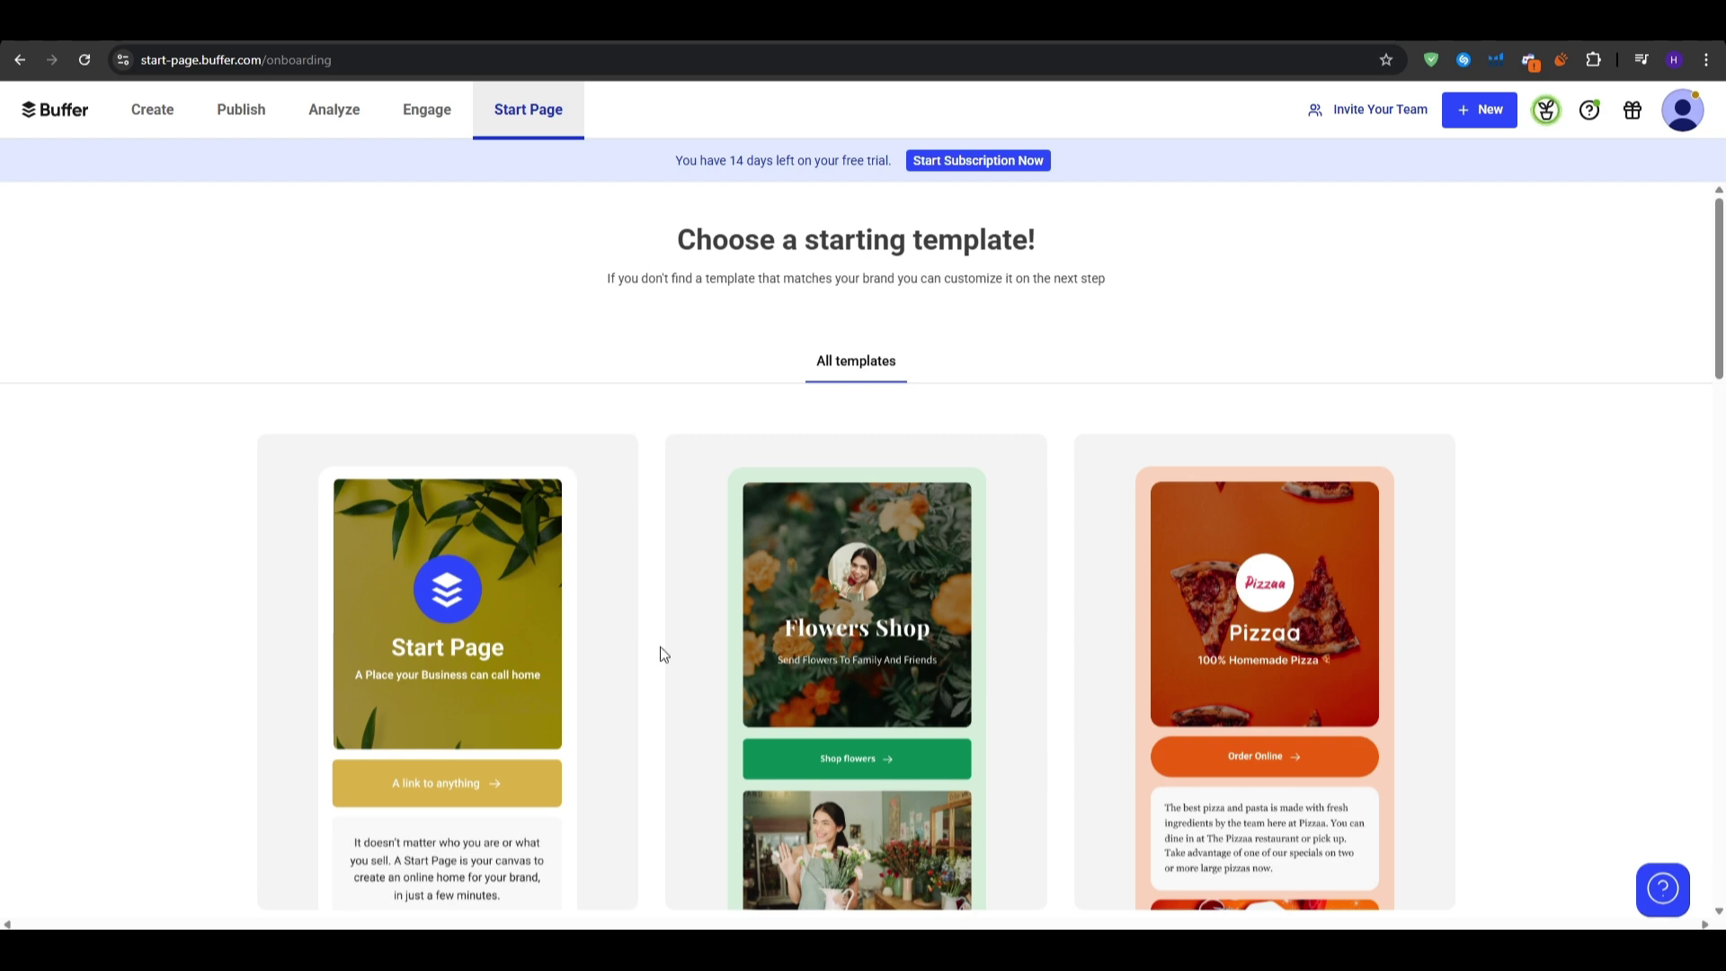
pyautogui.scroll(-4, 273, 511)
pyautogui.scroll(-2, 275, 514)
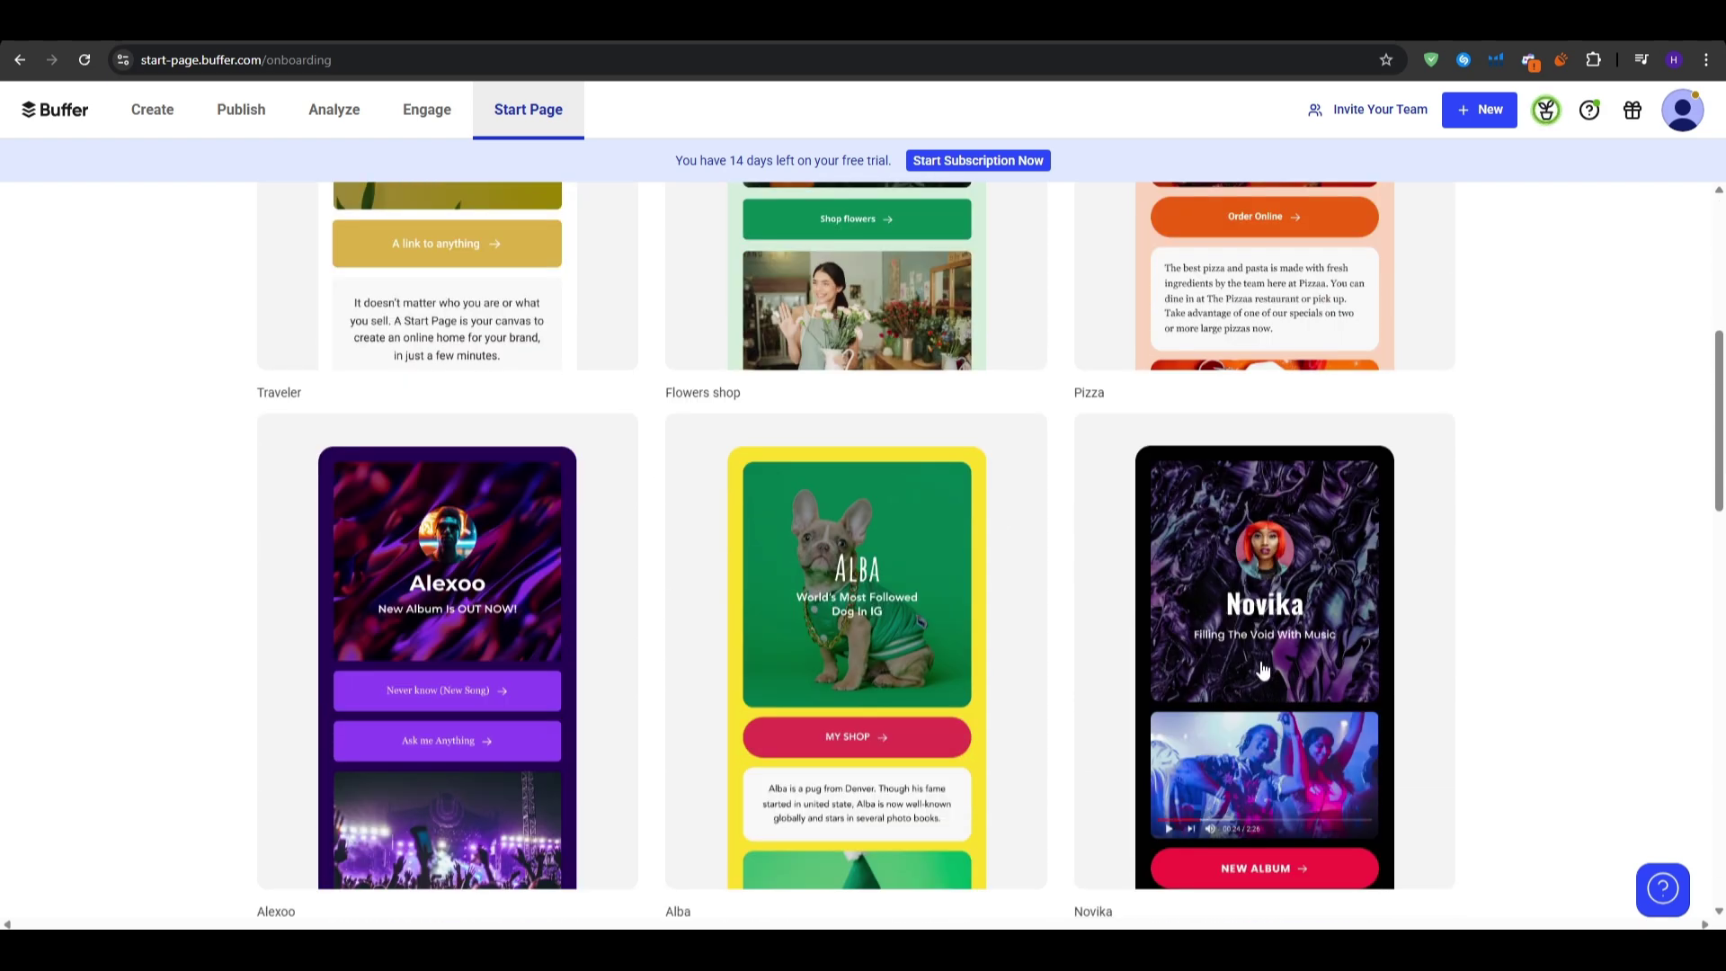
pyautogui.click(1181, 677)
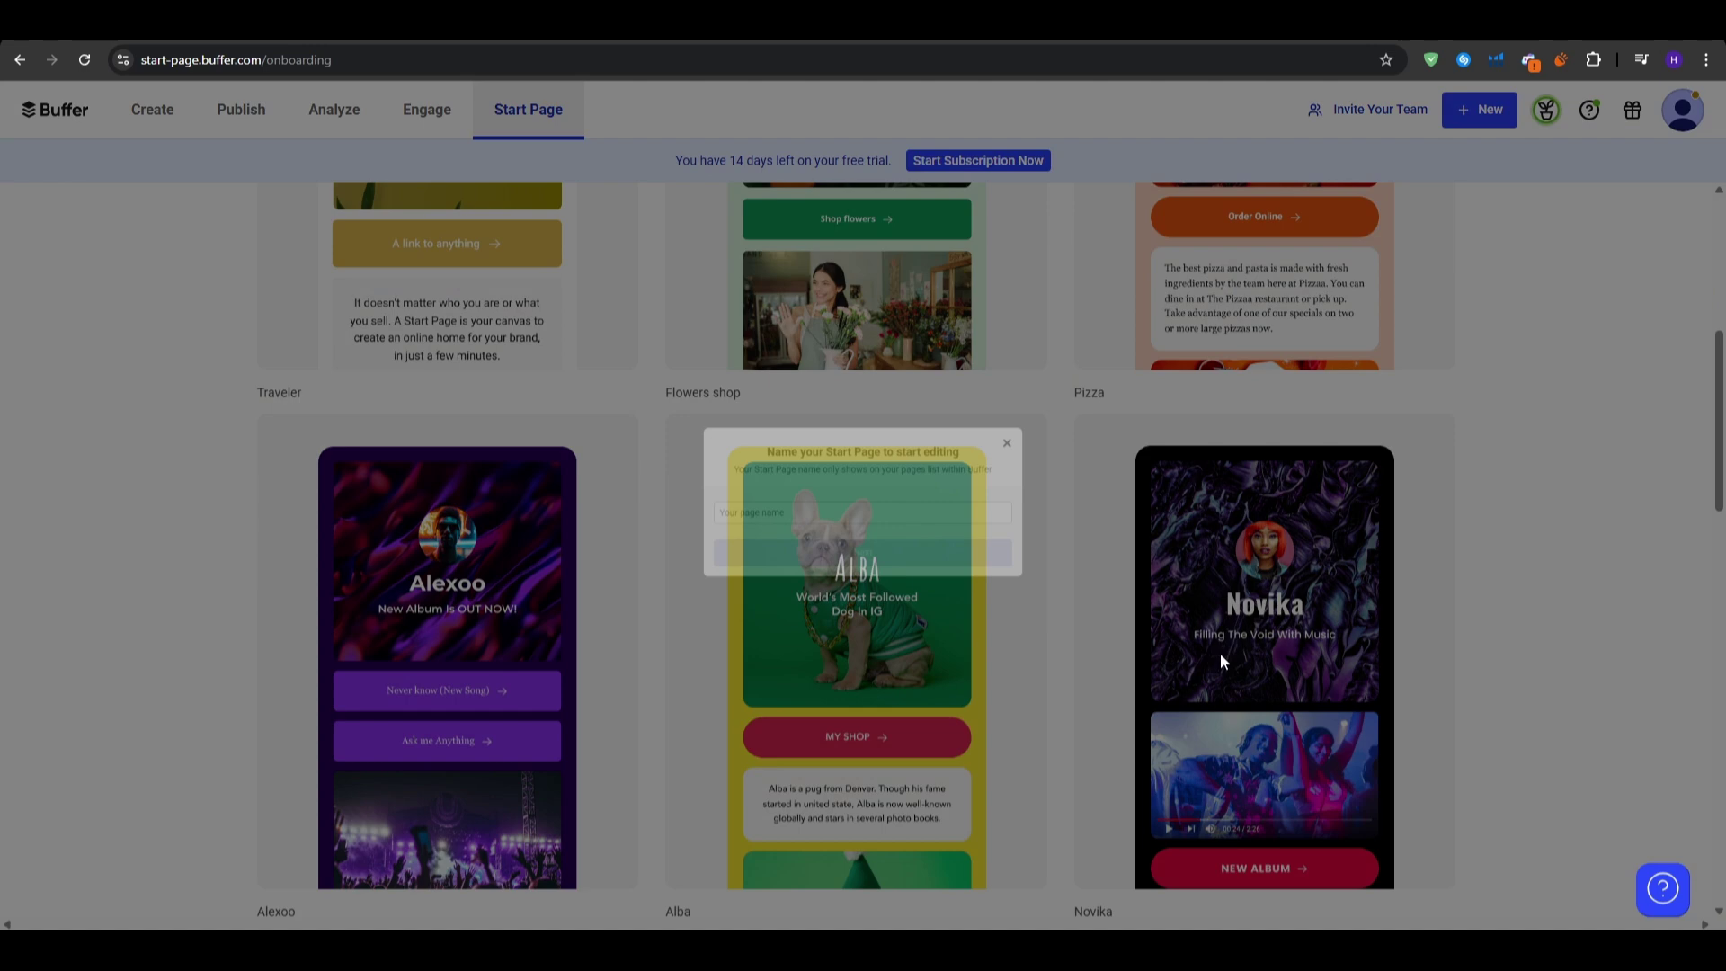
# Name the new Start Page '12' and continue into the page editor
pyautogui.click(782, 509)
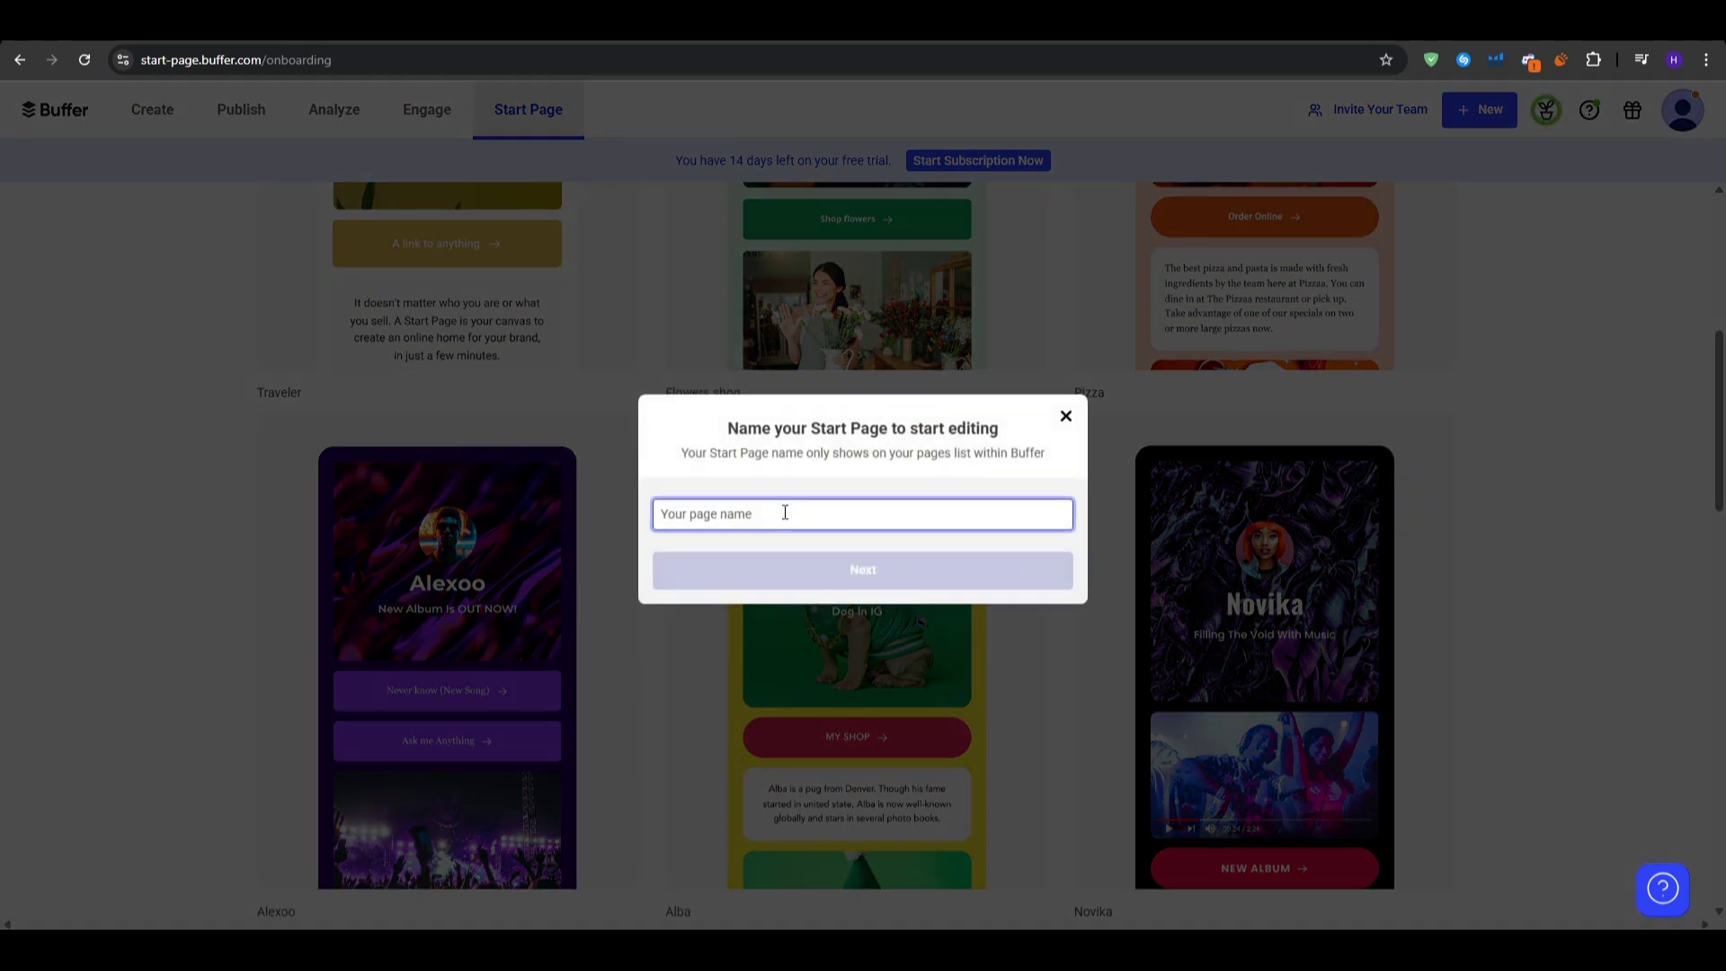
pyautogui.write('12')
pyautogui.click(778, 591)
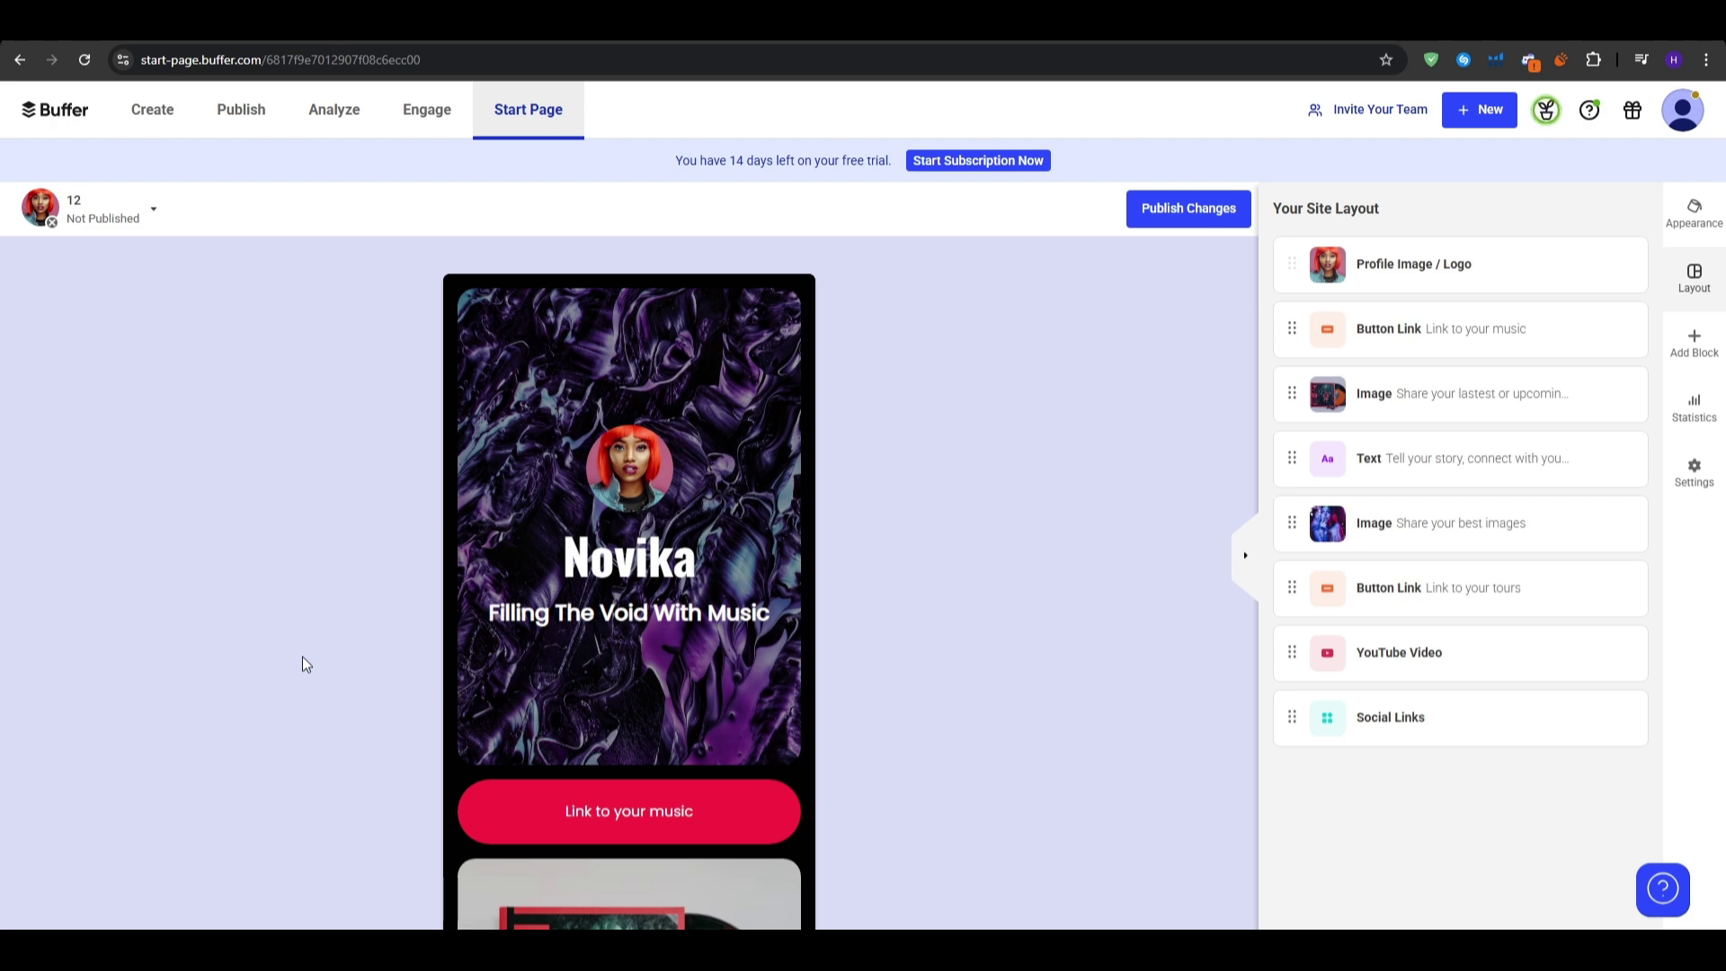
# Scroll the page preview, inspect the YouTube Video block, then open the Start Page settings
pyautogui.scroll(-3, 643, 682)
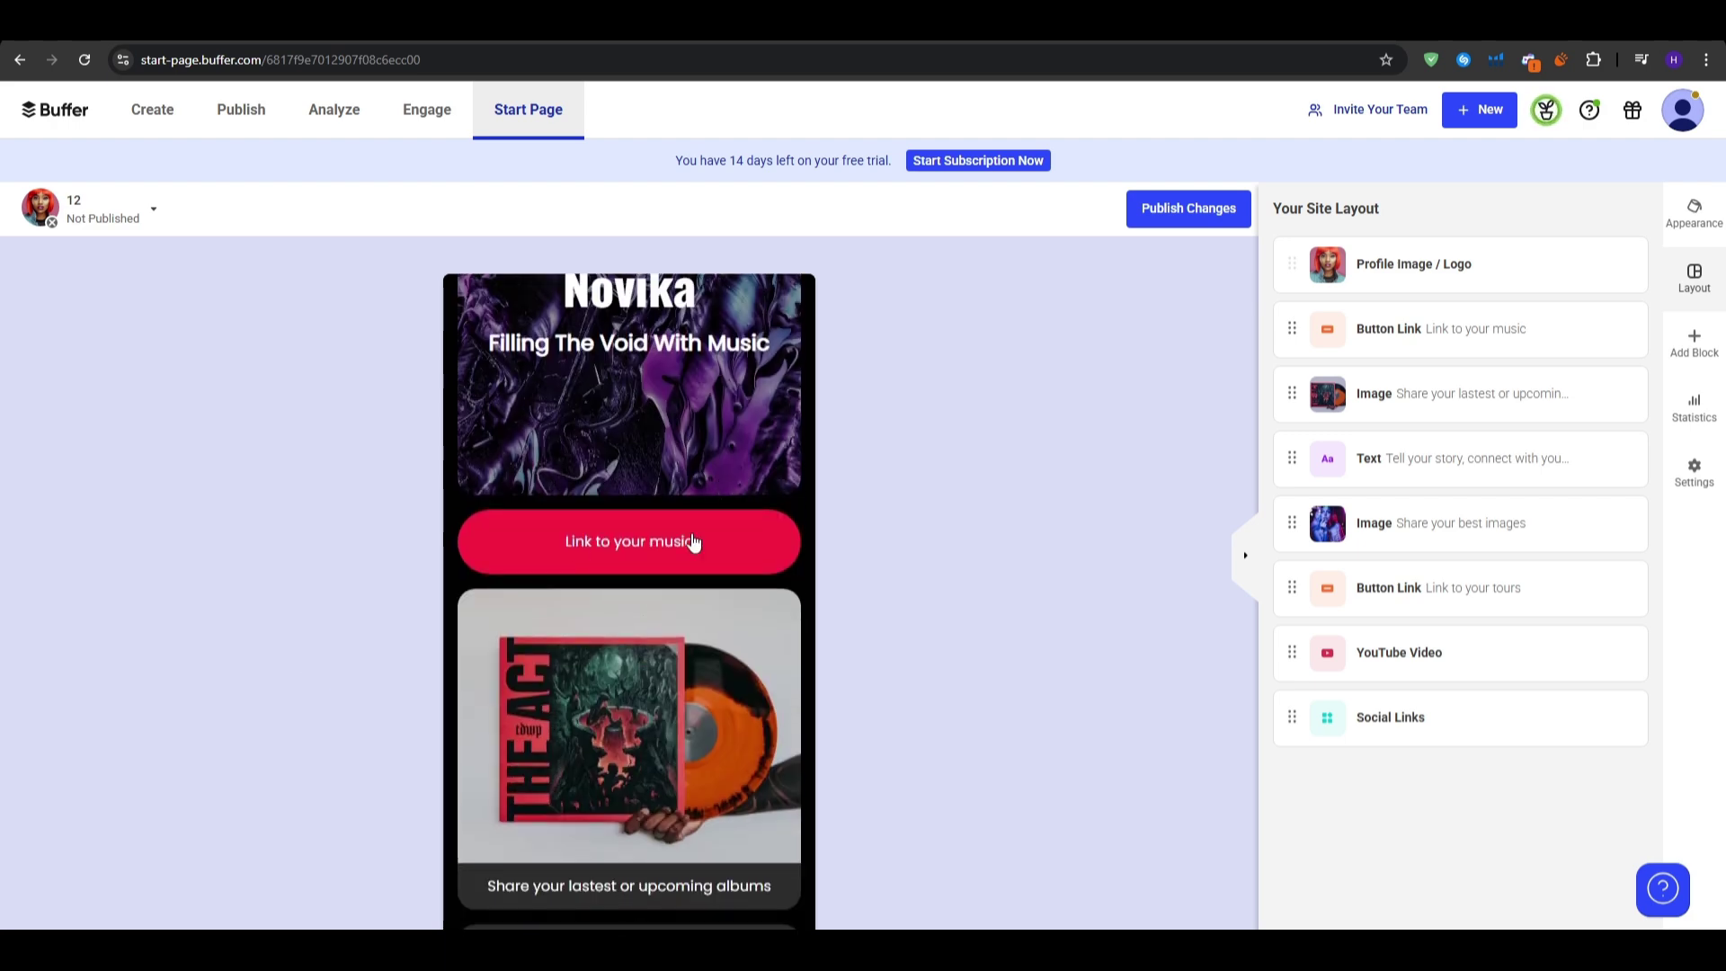
pyautogui.scroll(-6, 665, 593)
pyautogui.scroll(-3, 645, 629)
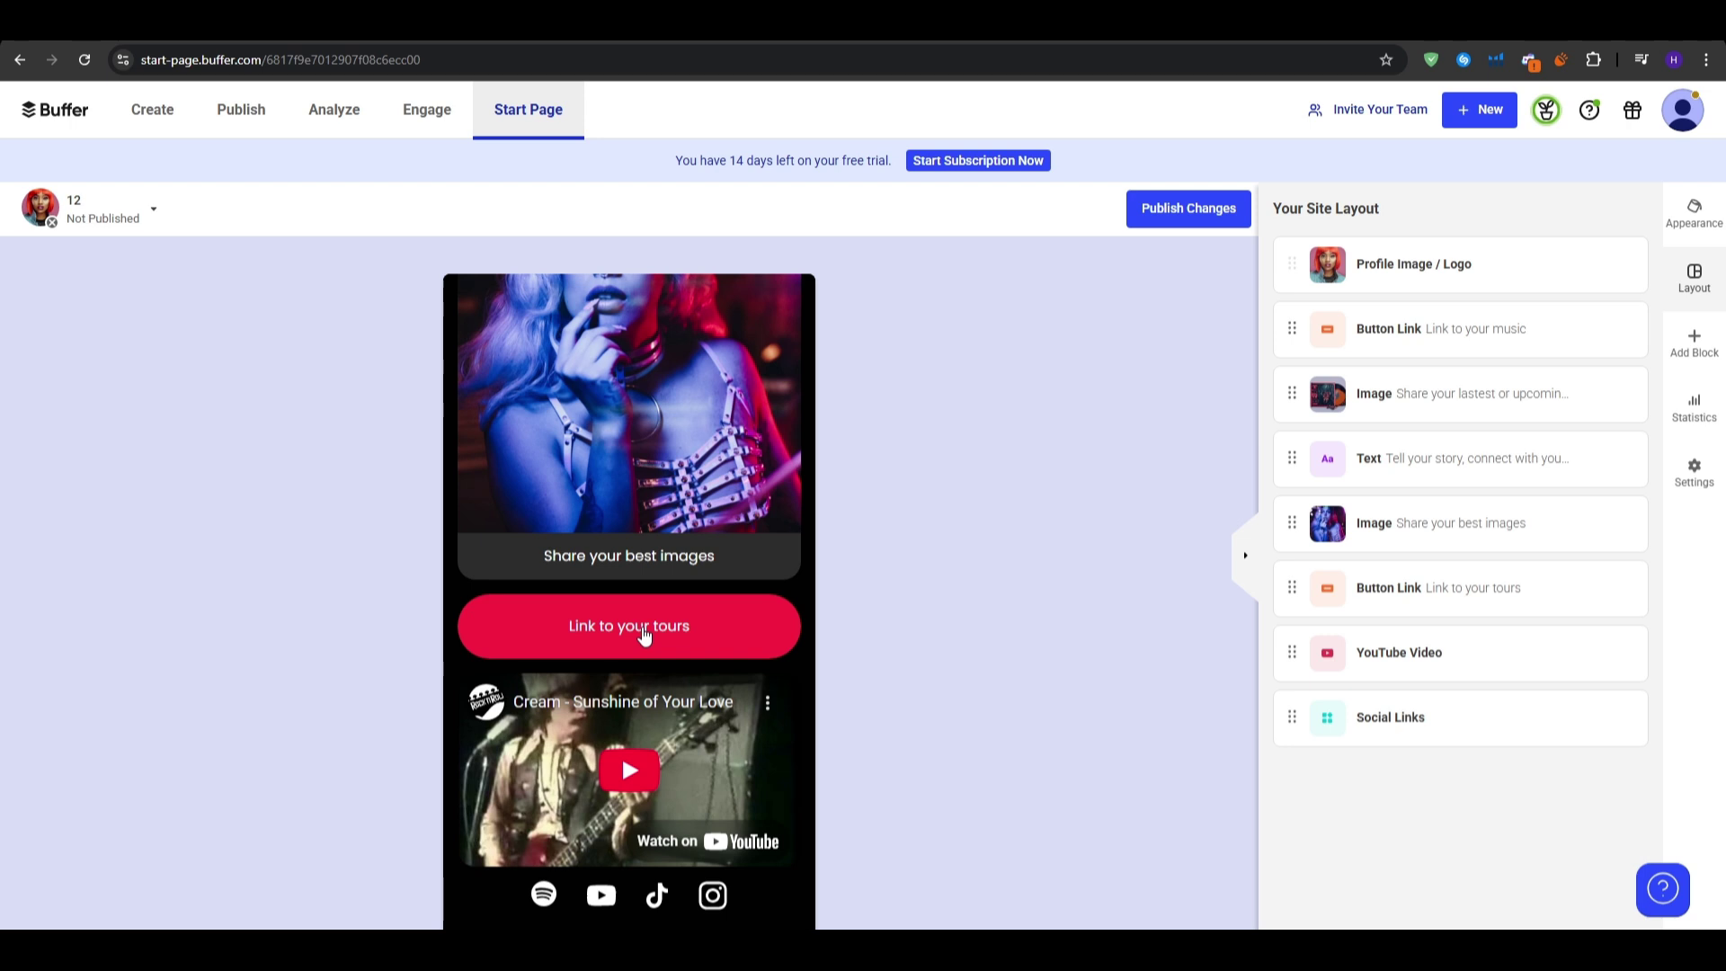
pyautogui.scroll(-1, 620, 634)
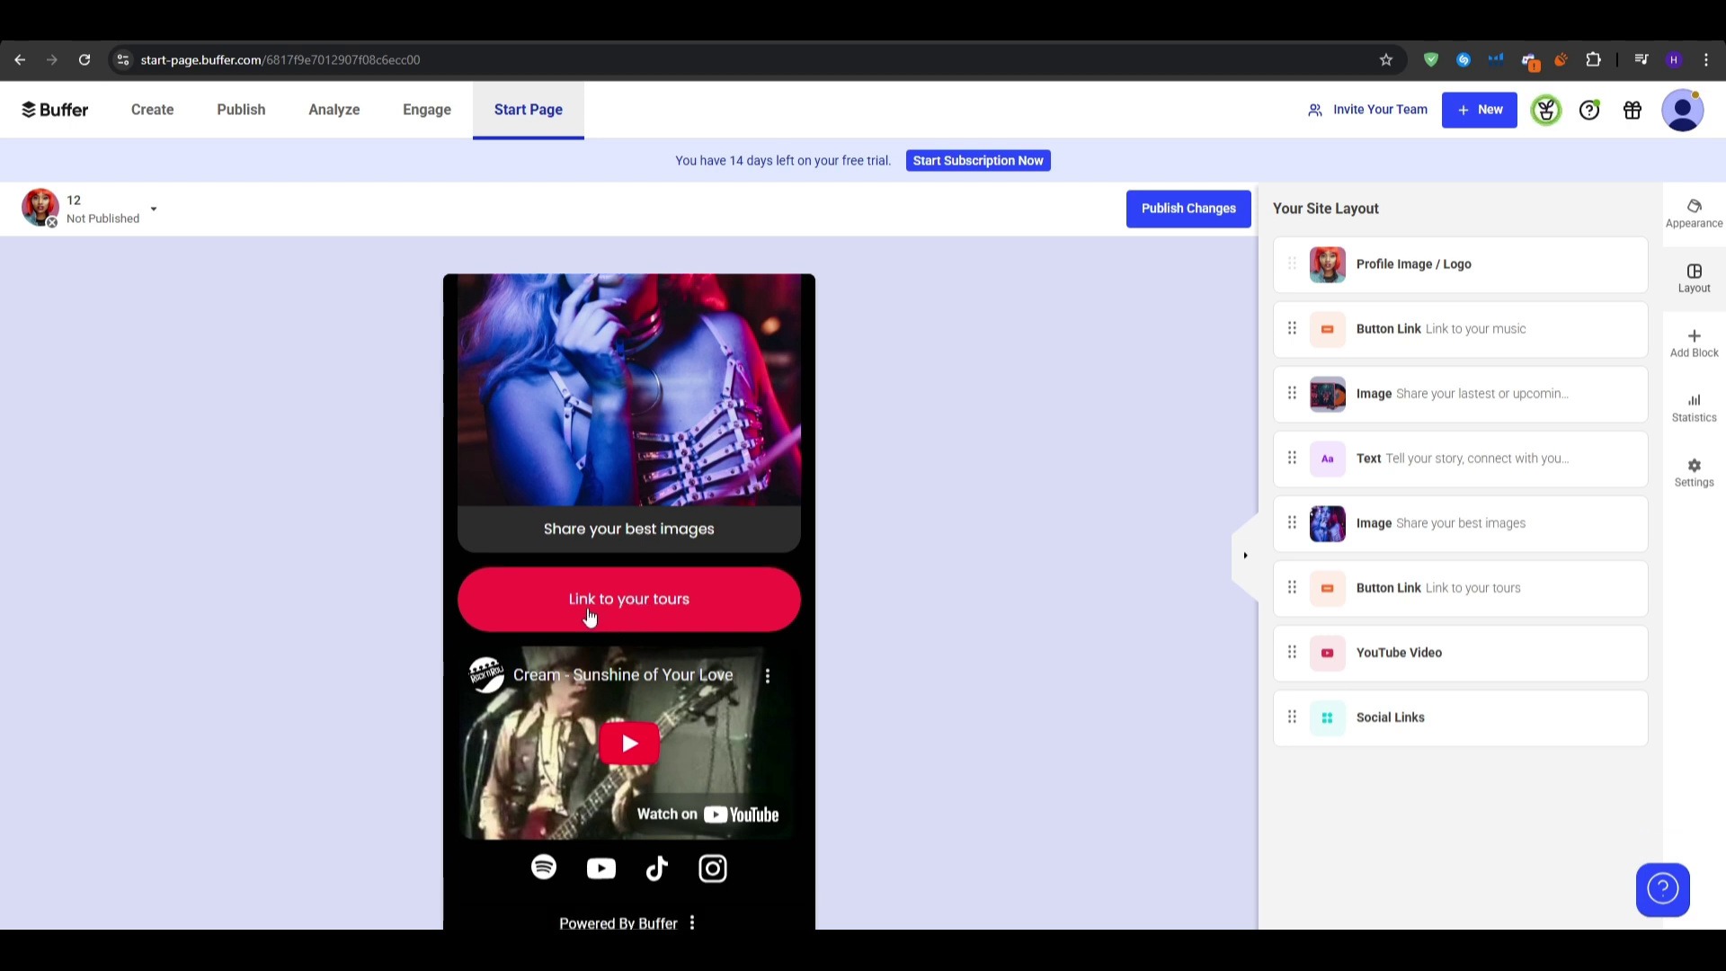
pyautogui.moveTo(1399, 609)
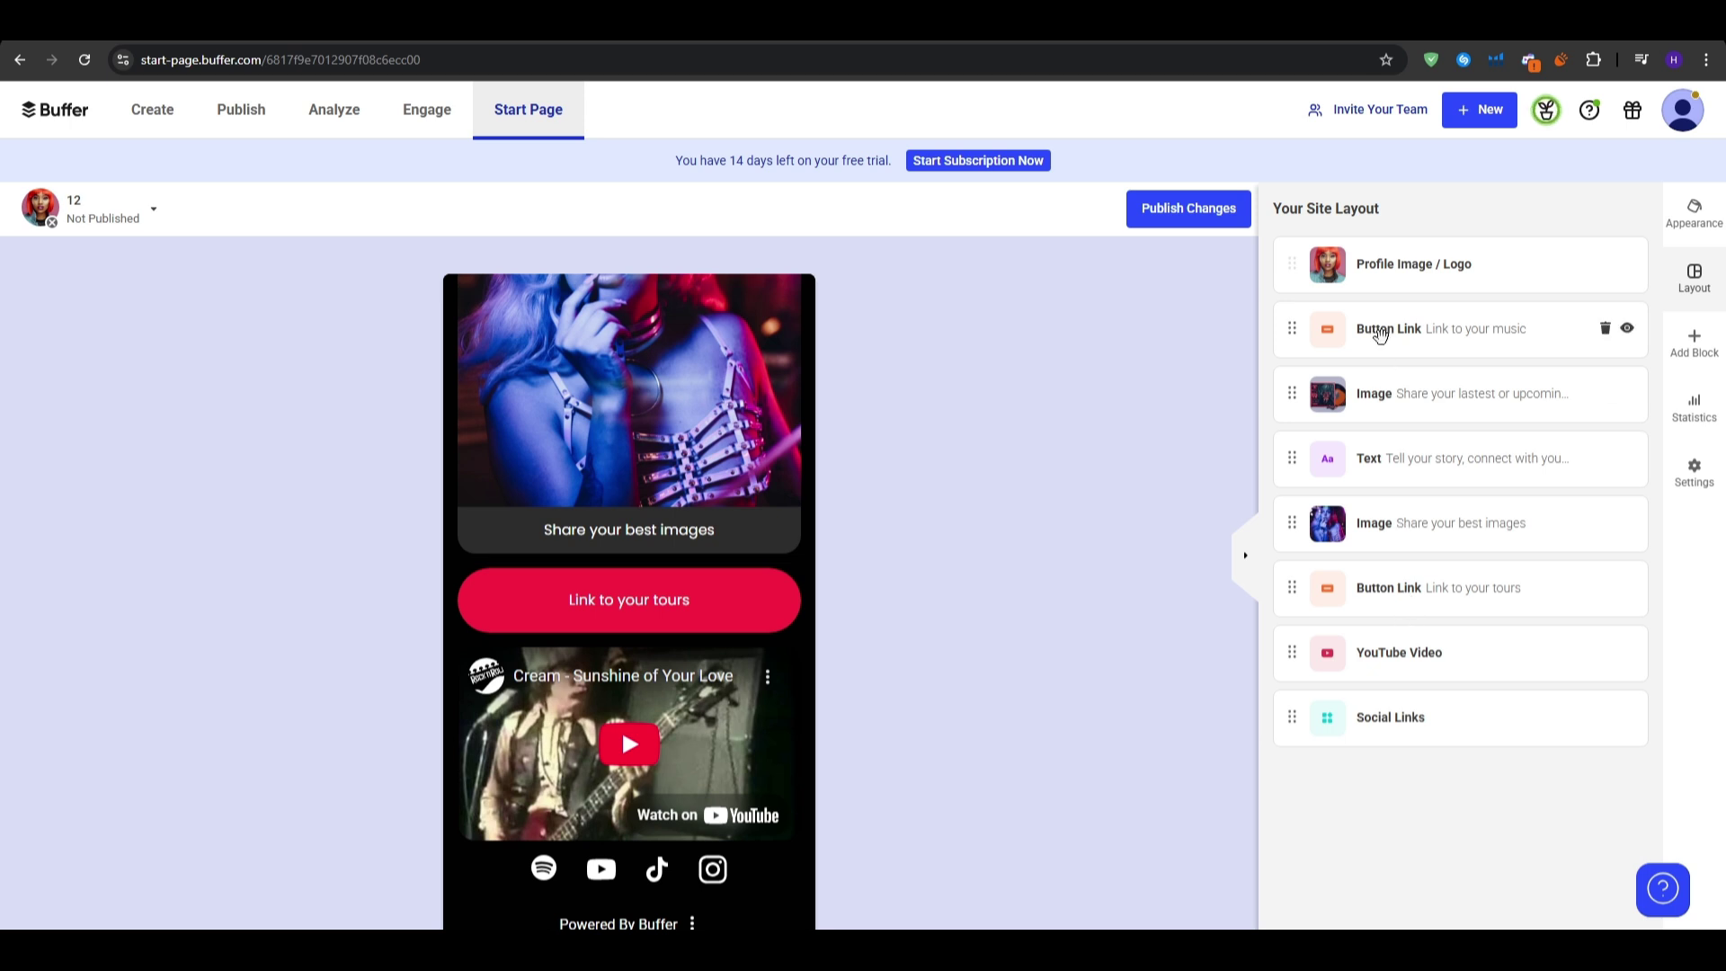
pyautogui.click(1426, 676)
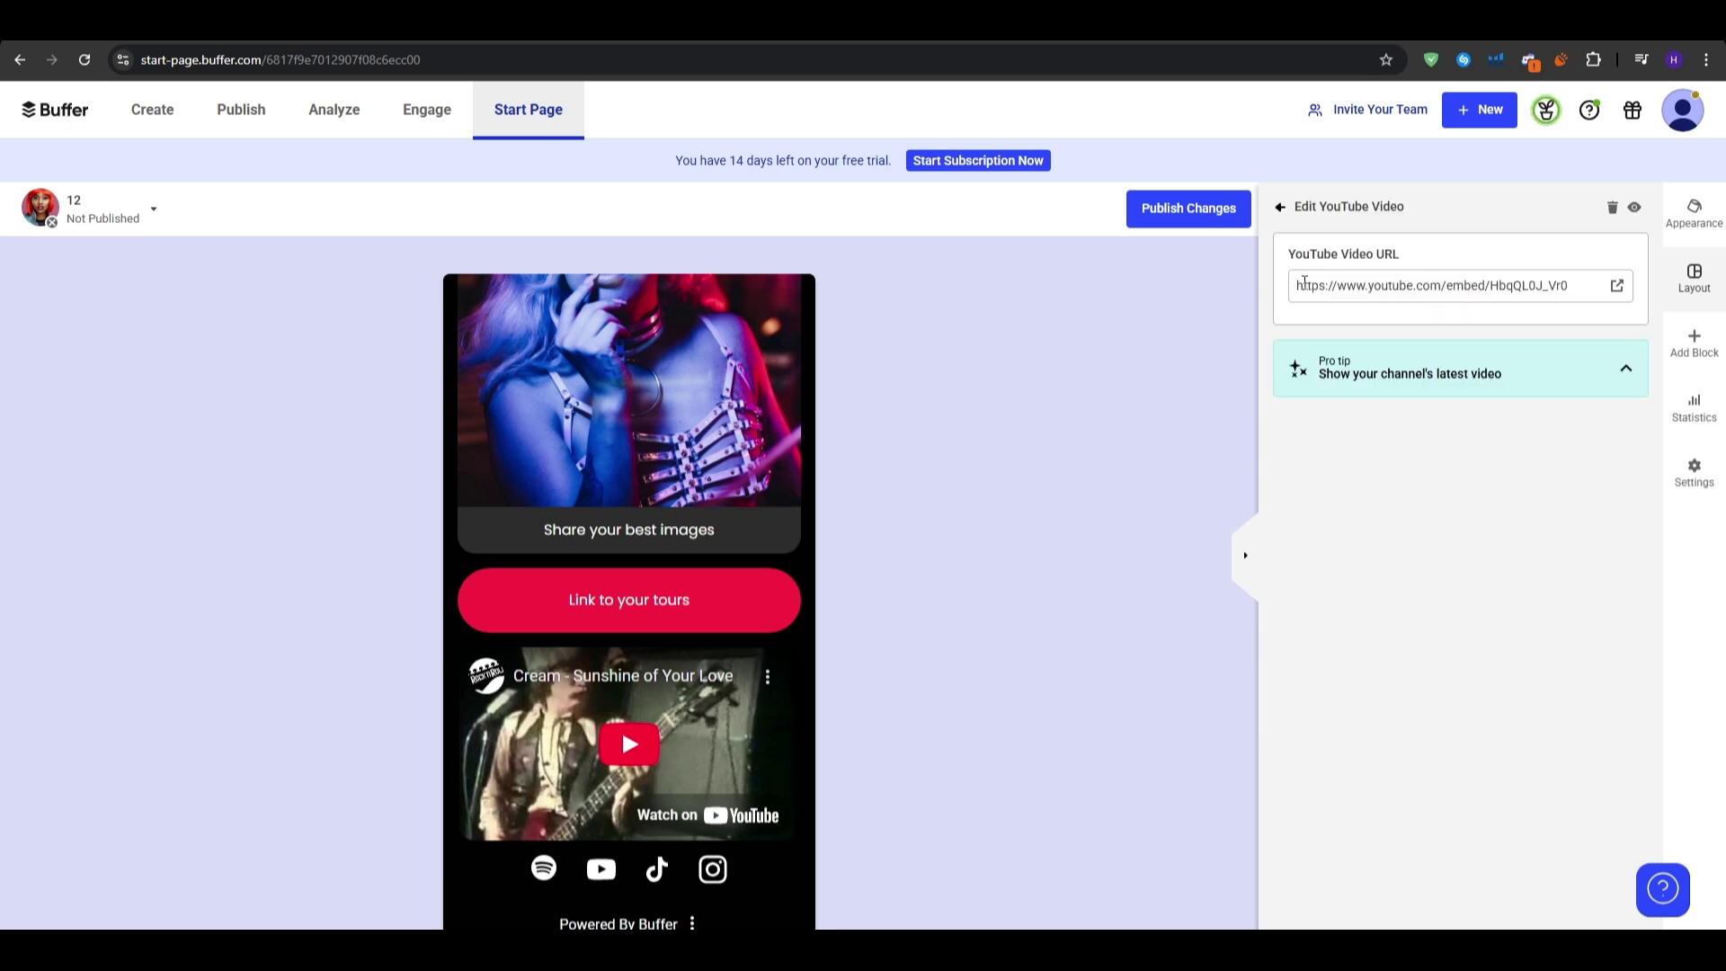
pyautogui.click(1279, 206)
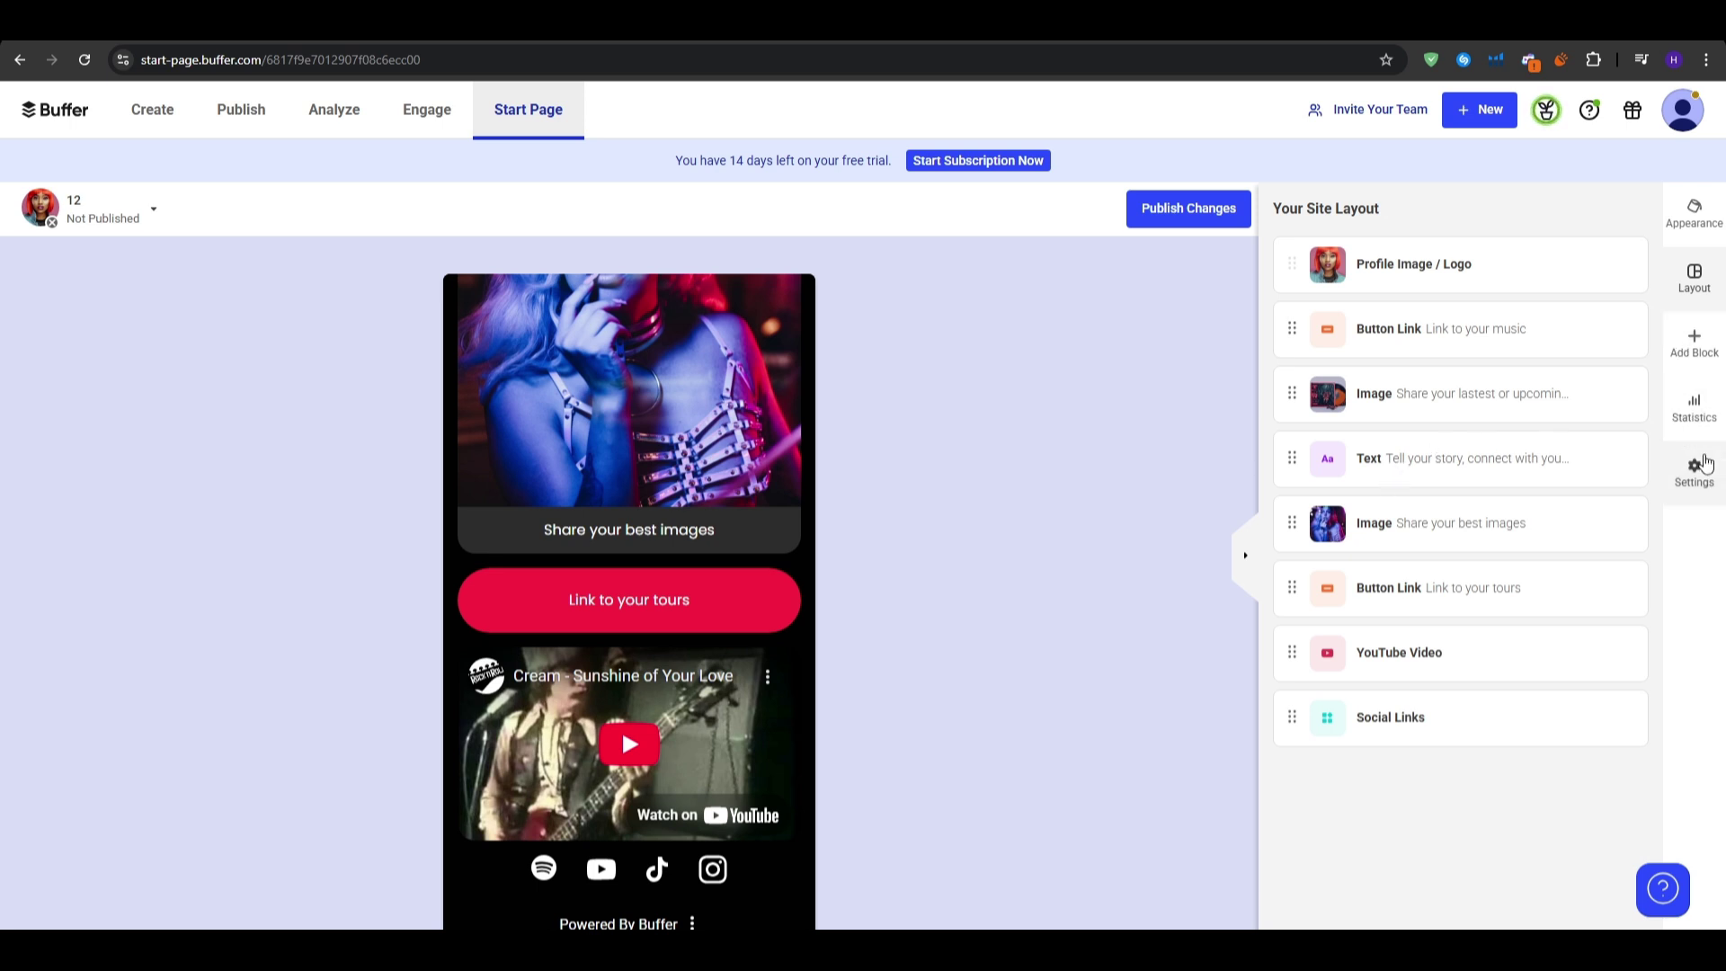
pyautogui.click(1679, 466)
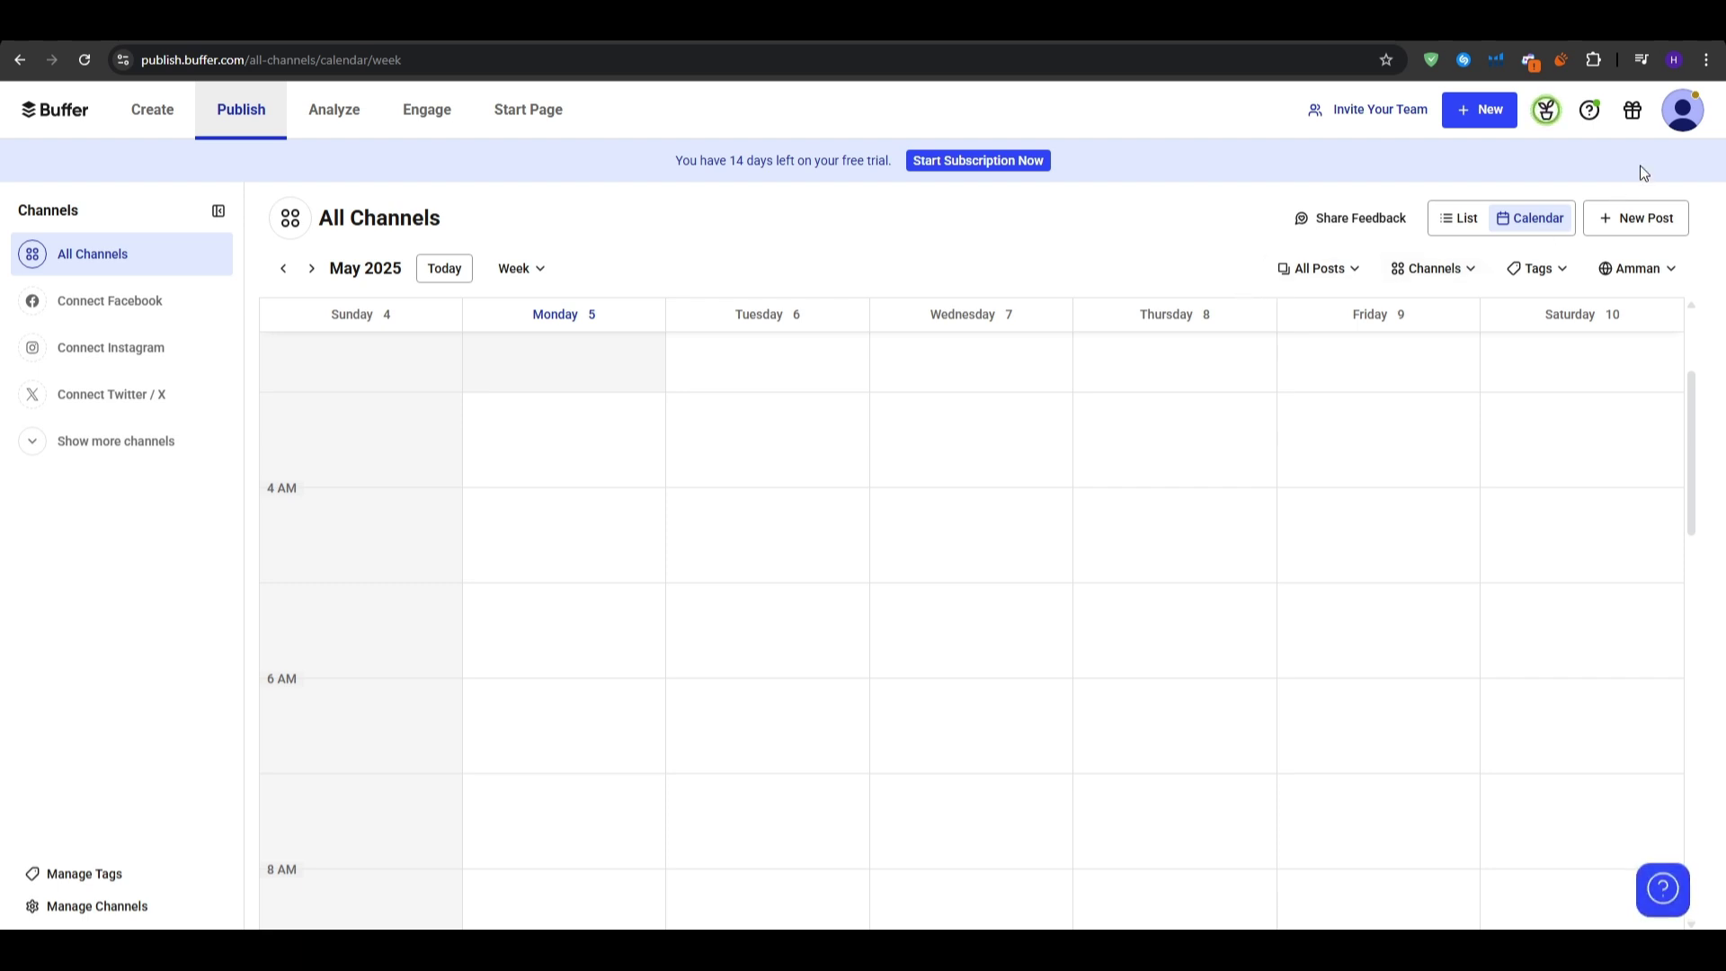
pyautogui.click(1380, 111)
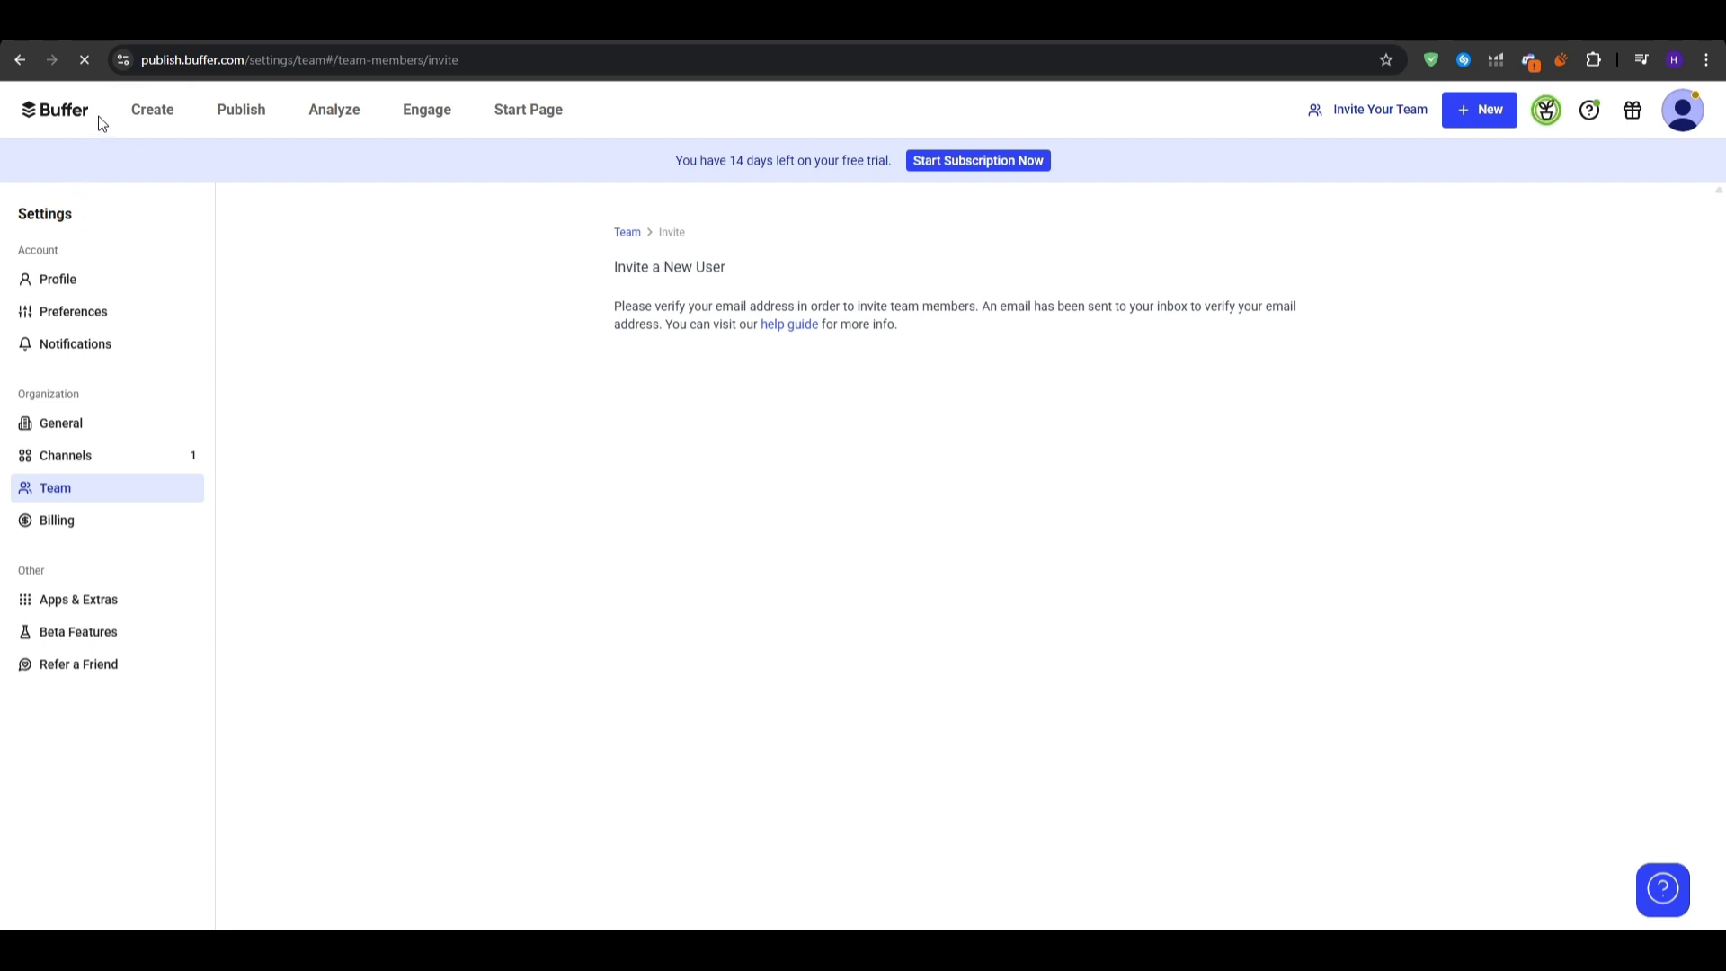
pyautogui.click(59, 112)
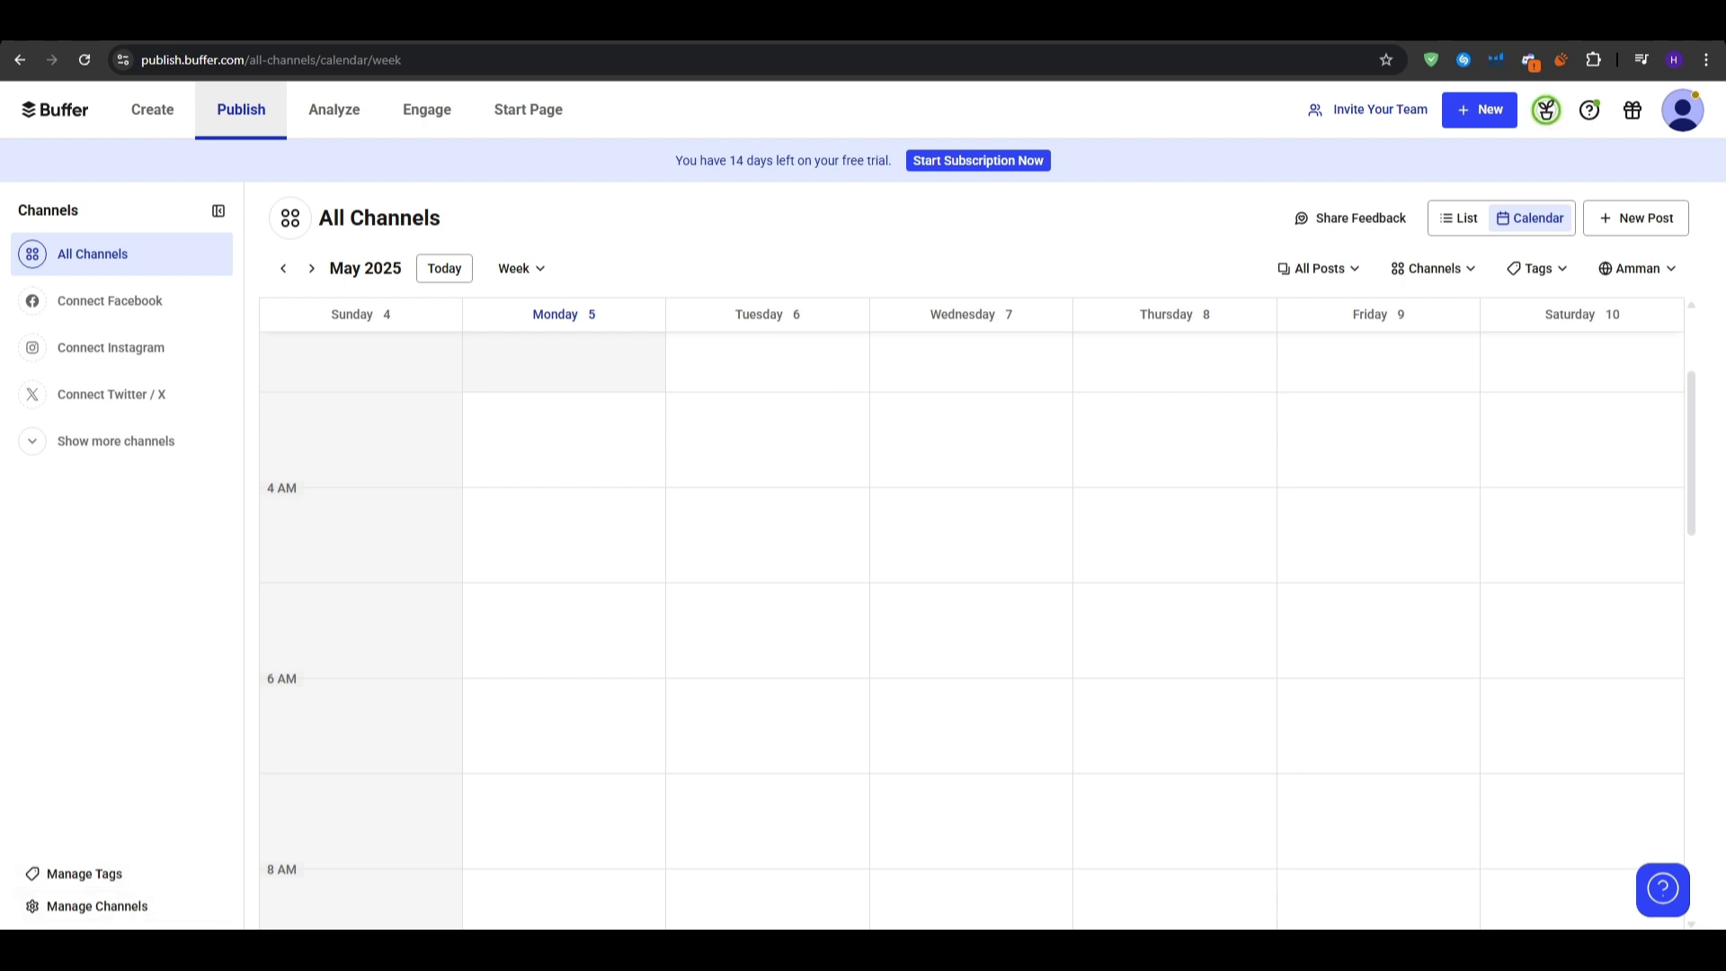
# Go to Apps & Extras in the account settings and open the Chrome extension install page
pyautogui.click(1683, 110)
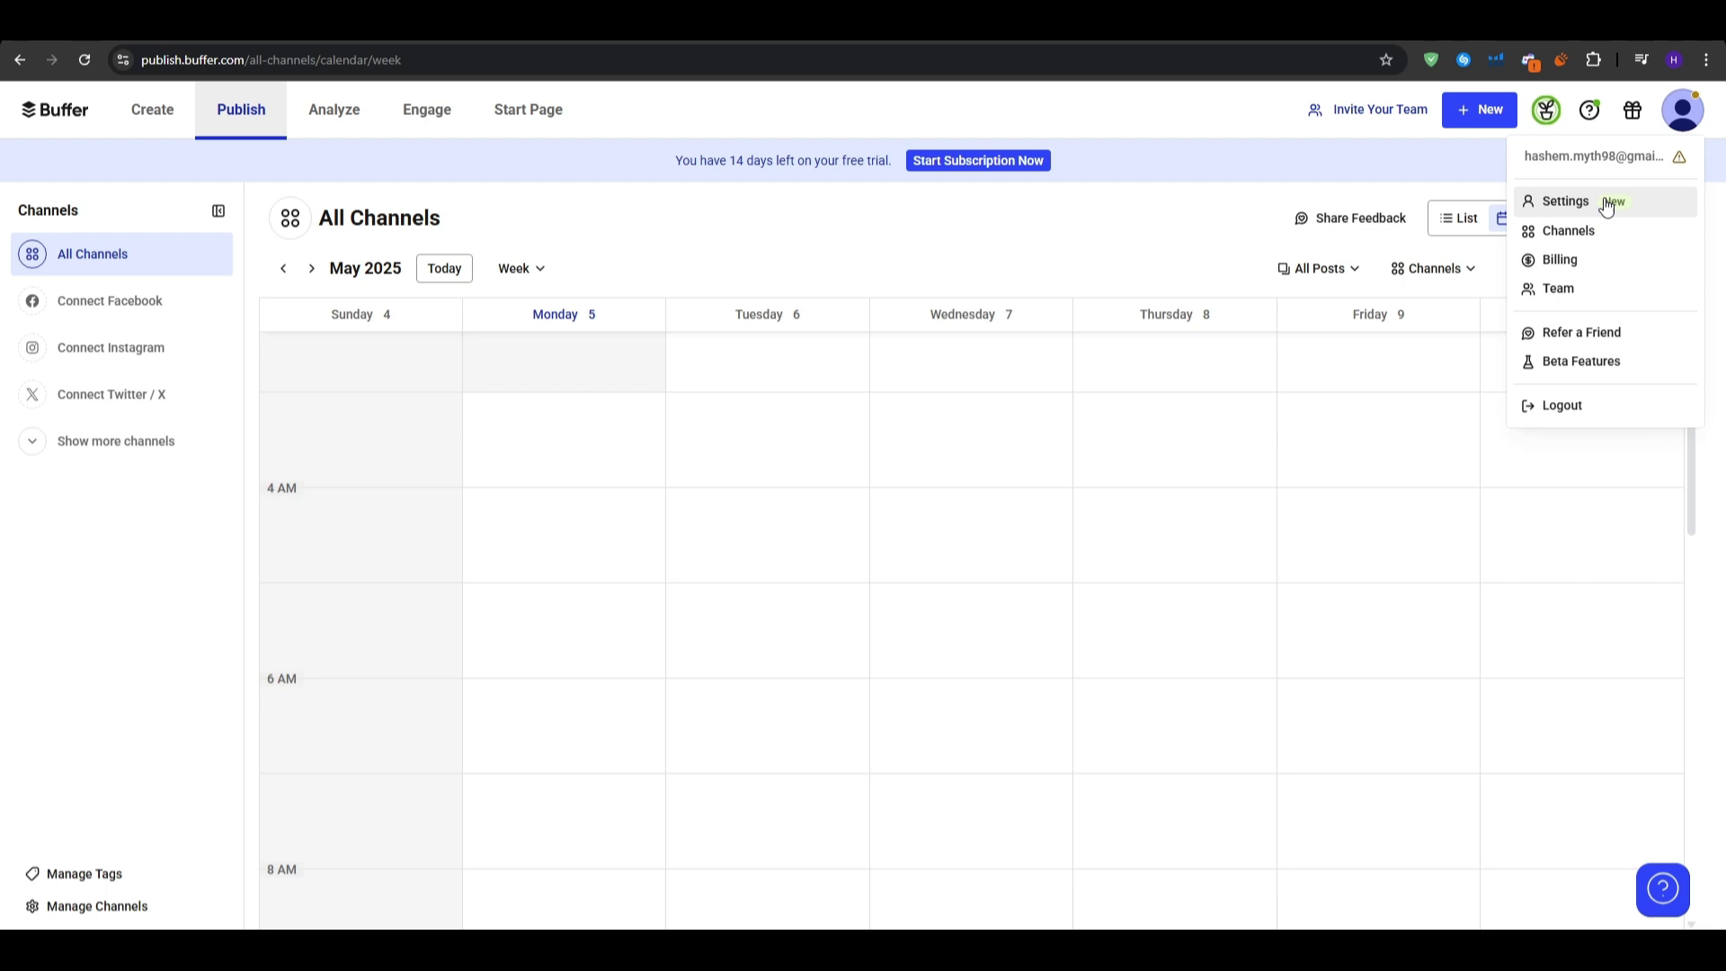
pyautogui.click(1565, 202)
pyautogui.scroll(-1, 358, 522)
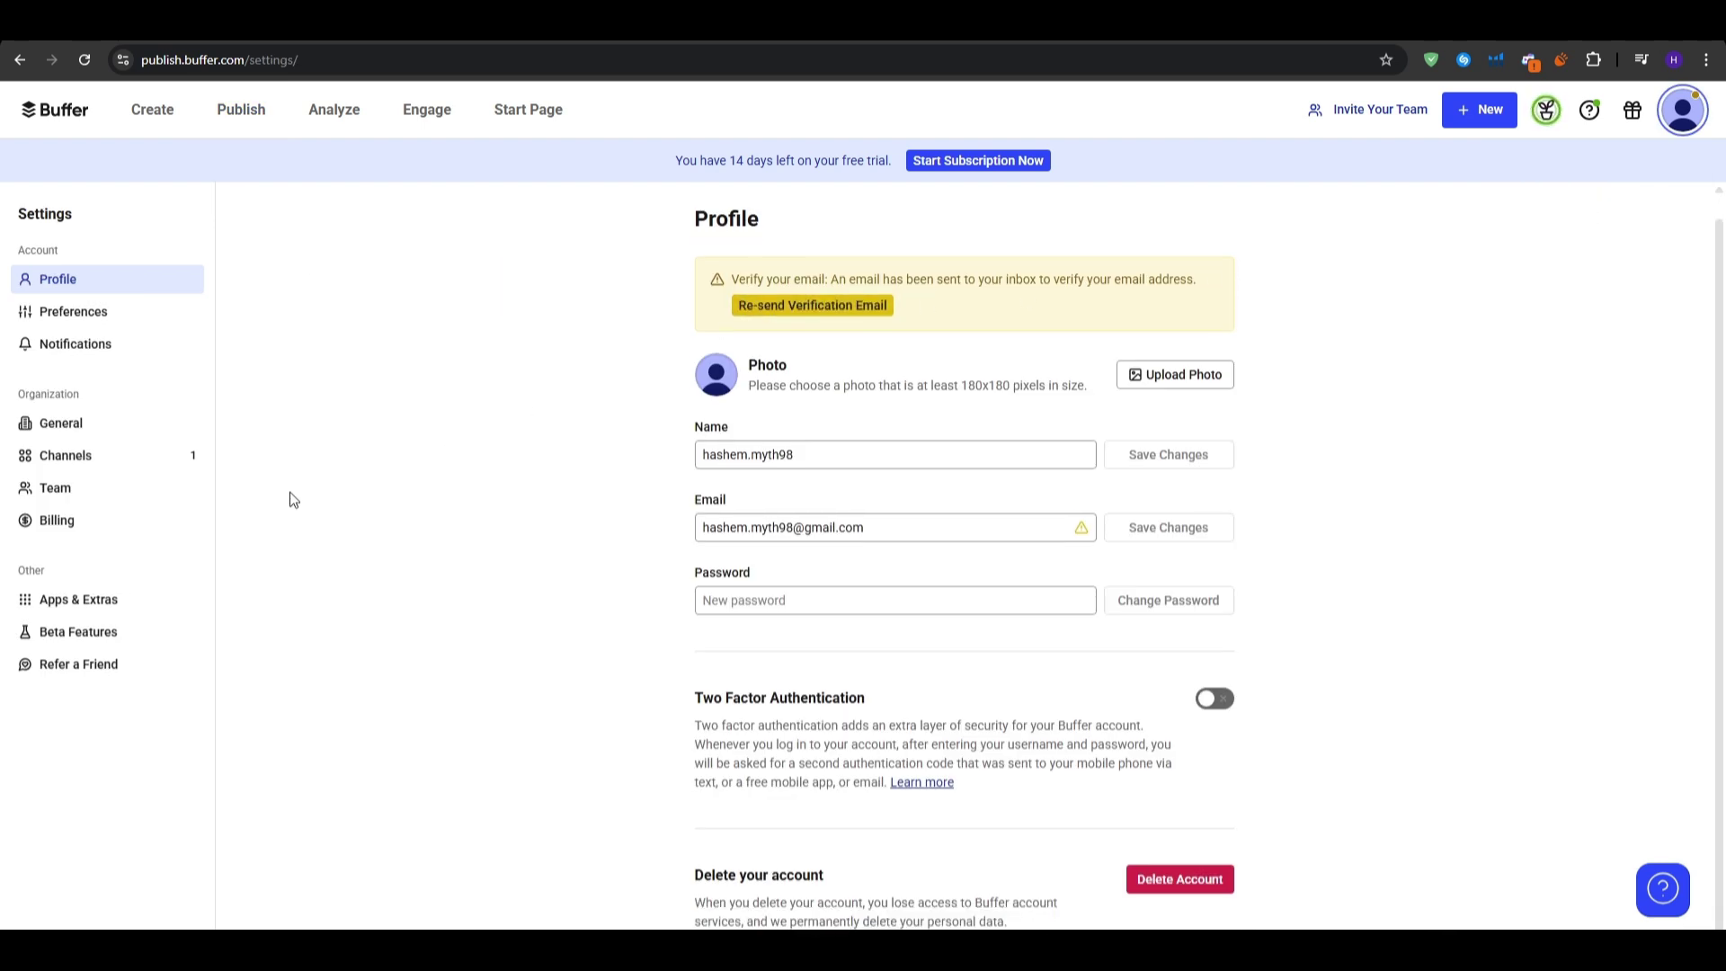
pyautogui.click(154, 604)
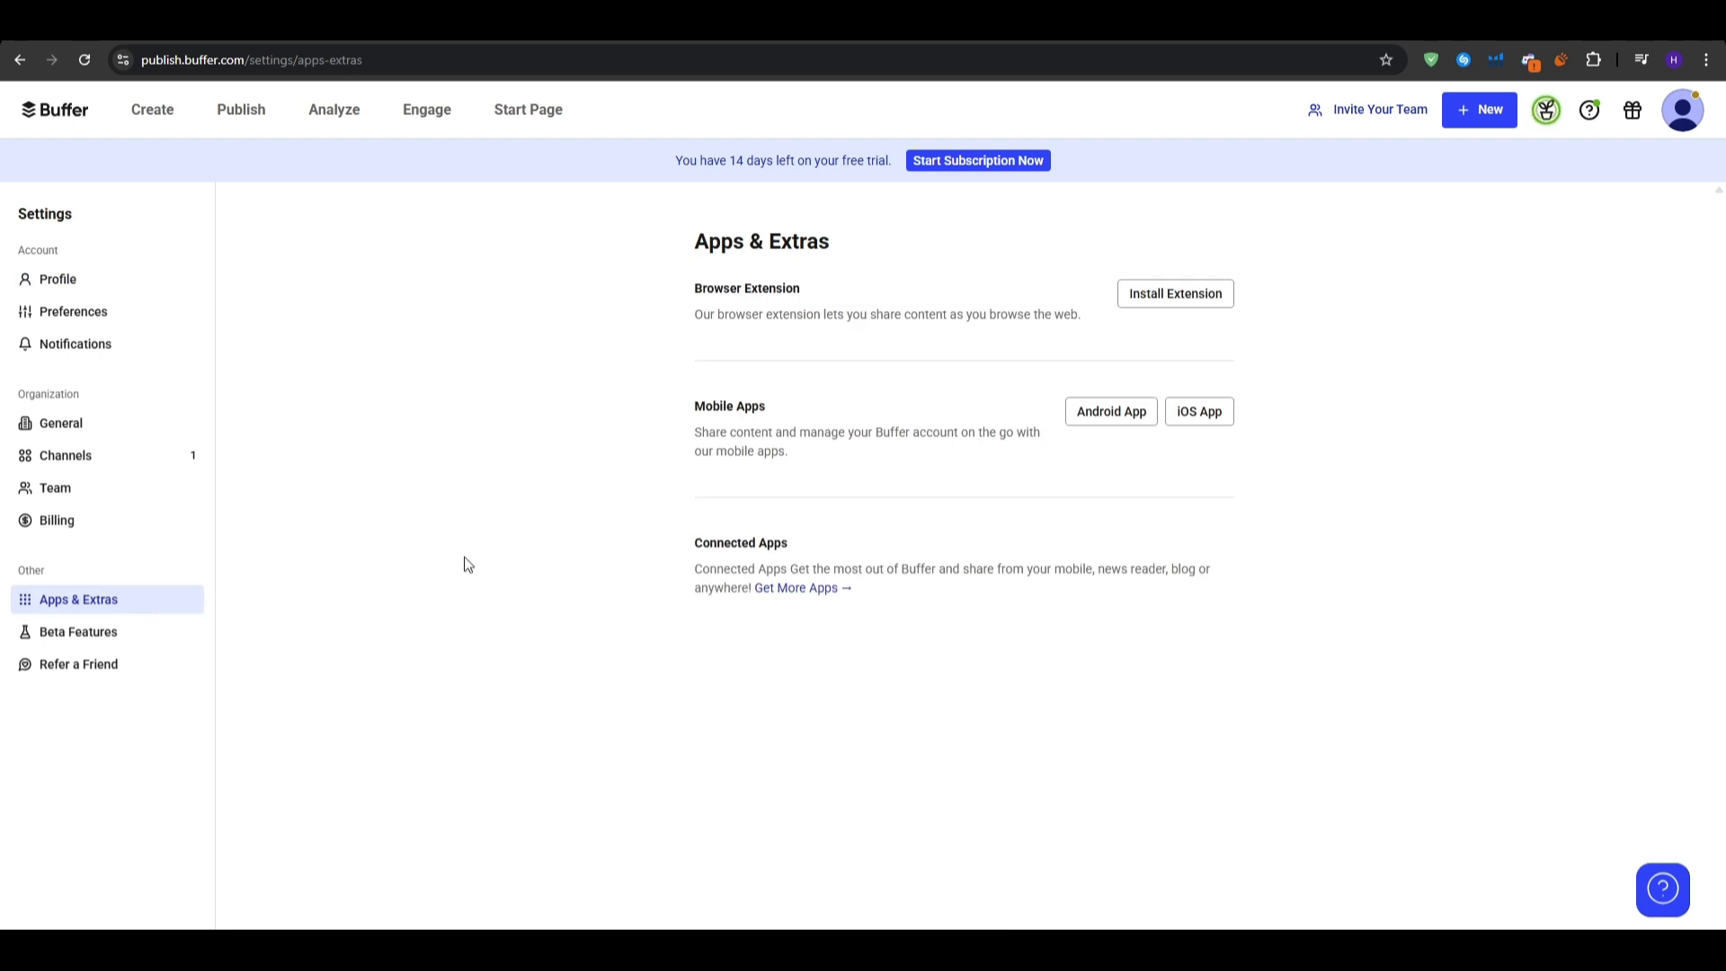
pyautogui.moveTo(690, 242); pyautogui.dragTo(912, 236)
pyautogui.click(914, 236)
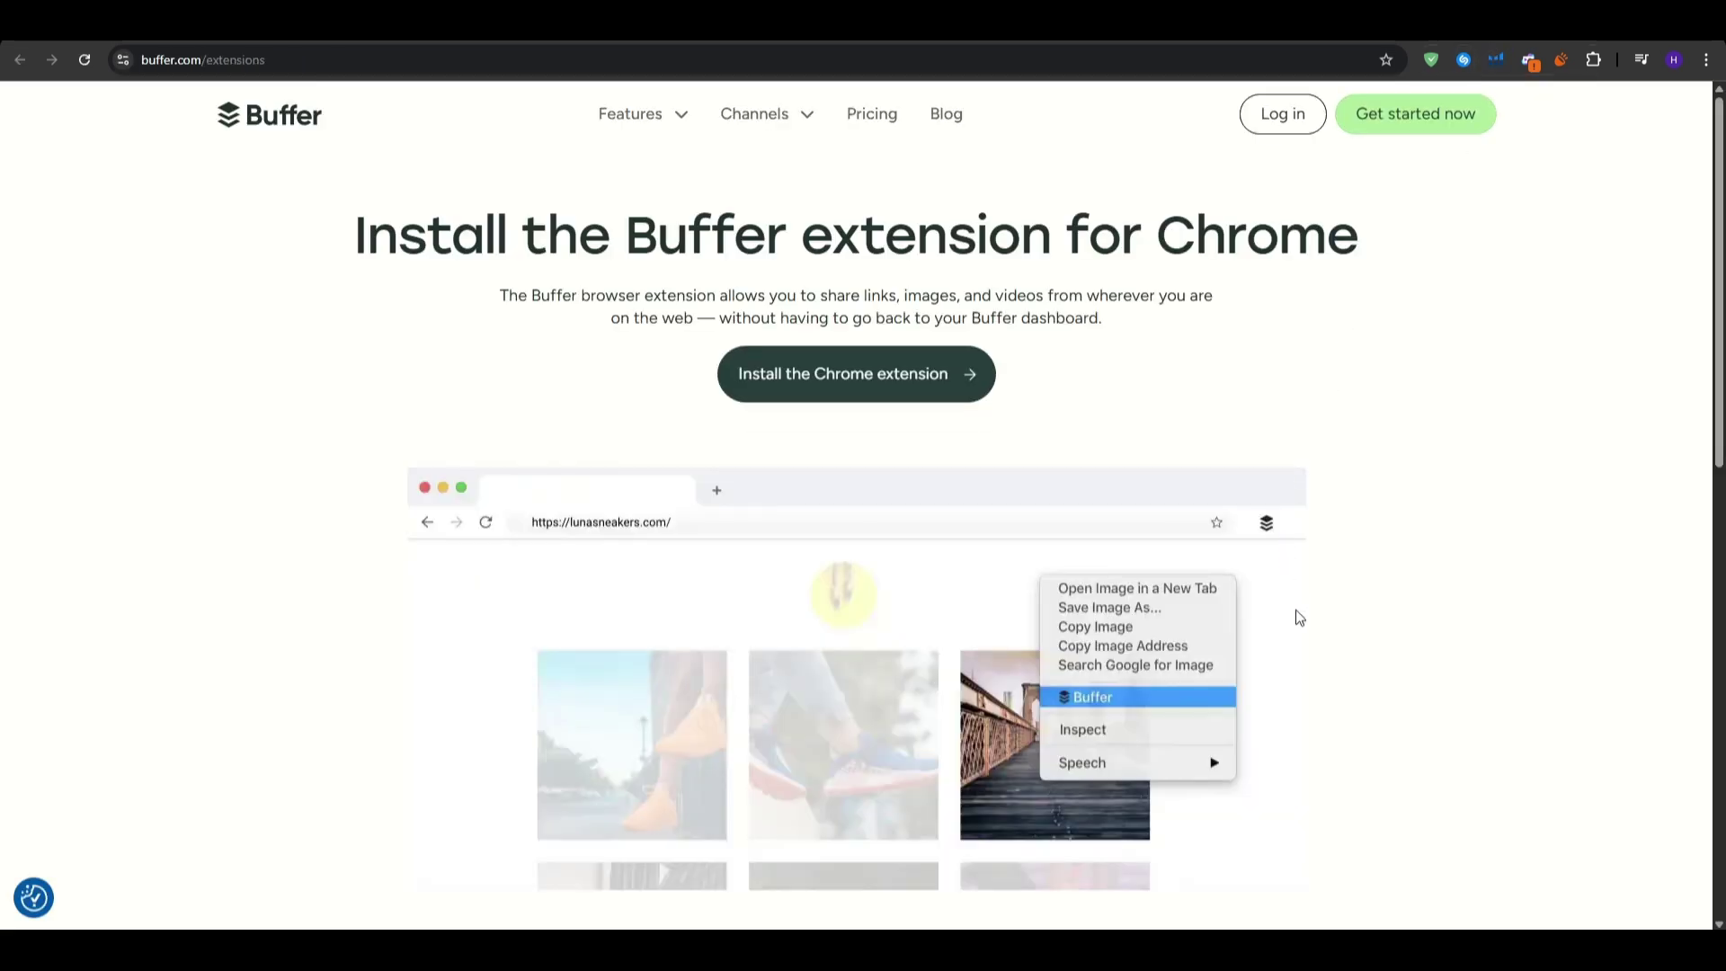
# Scroll the extension page, then the Extras integration cards such as Bitly, OpenAI and Google Drive
pyautogui.scroll(-3, 1297, 610)
pyautogui.scroll(-5, 1329, 597)
pyautogui.scroll(5, 1339, 596)
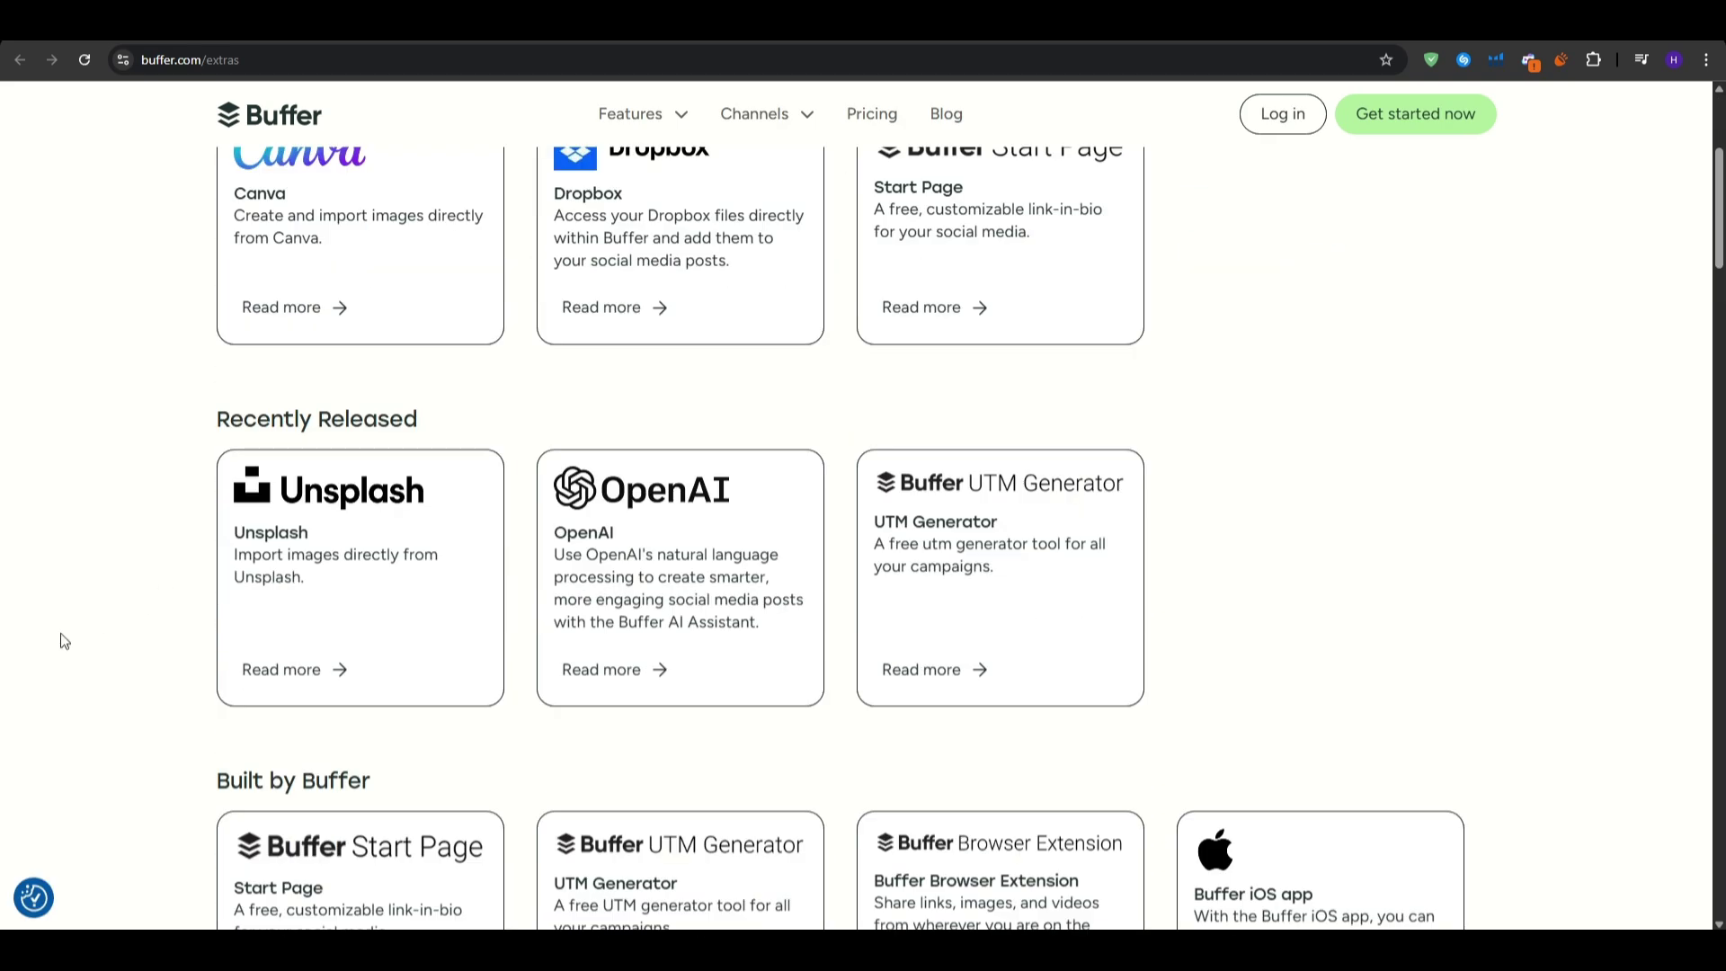
pyautogui.scroll(-5, 61, 632)
pyautogui.scroll(-7, 59, 635)
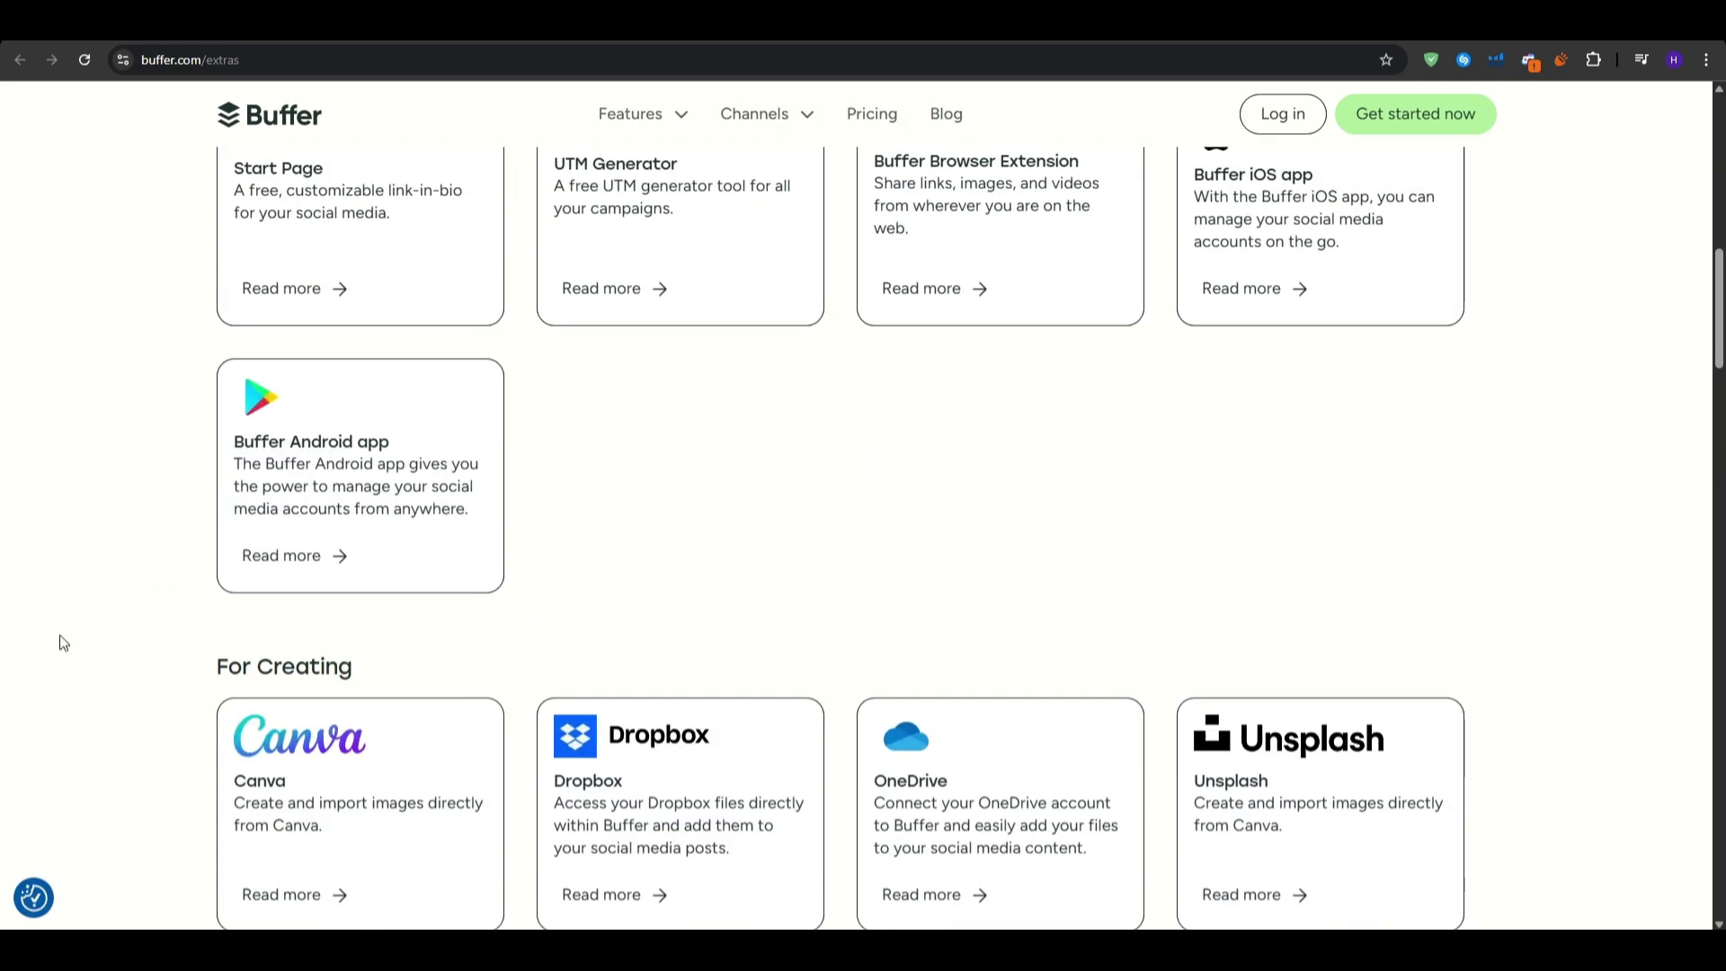
pyautogui.scroll(-1, 57, 634)
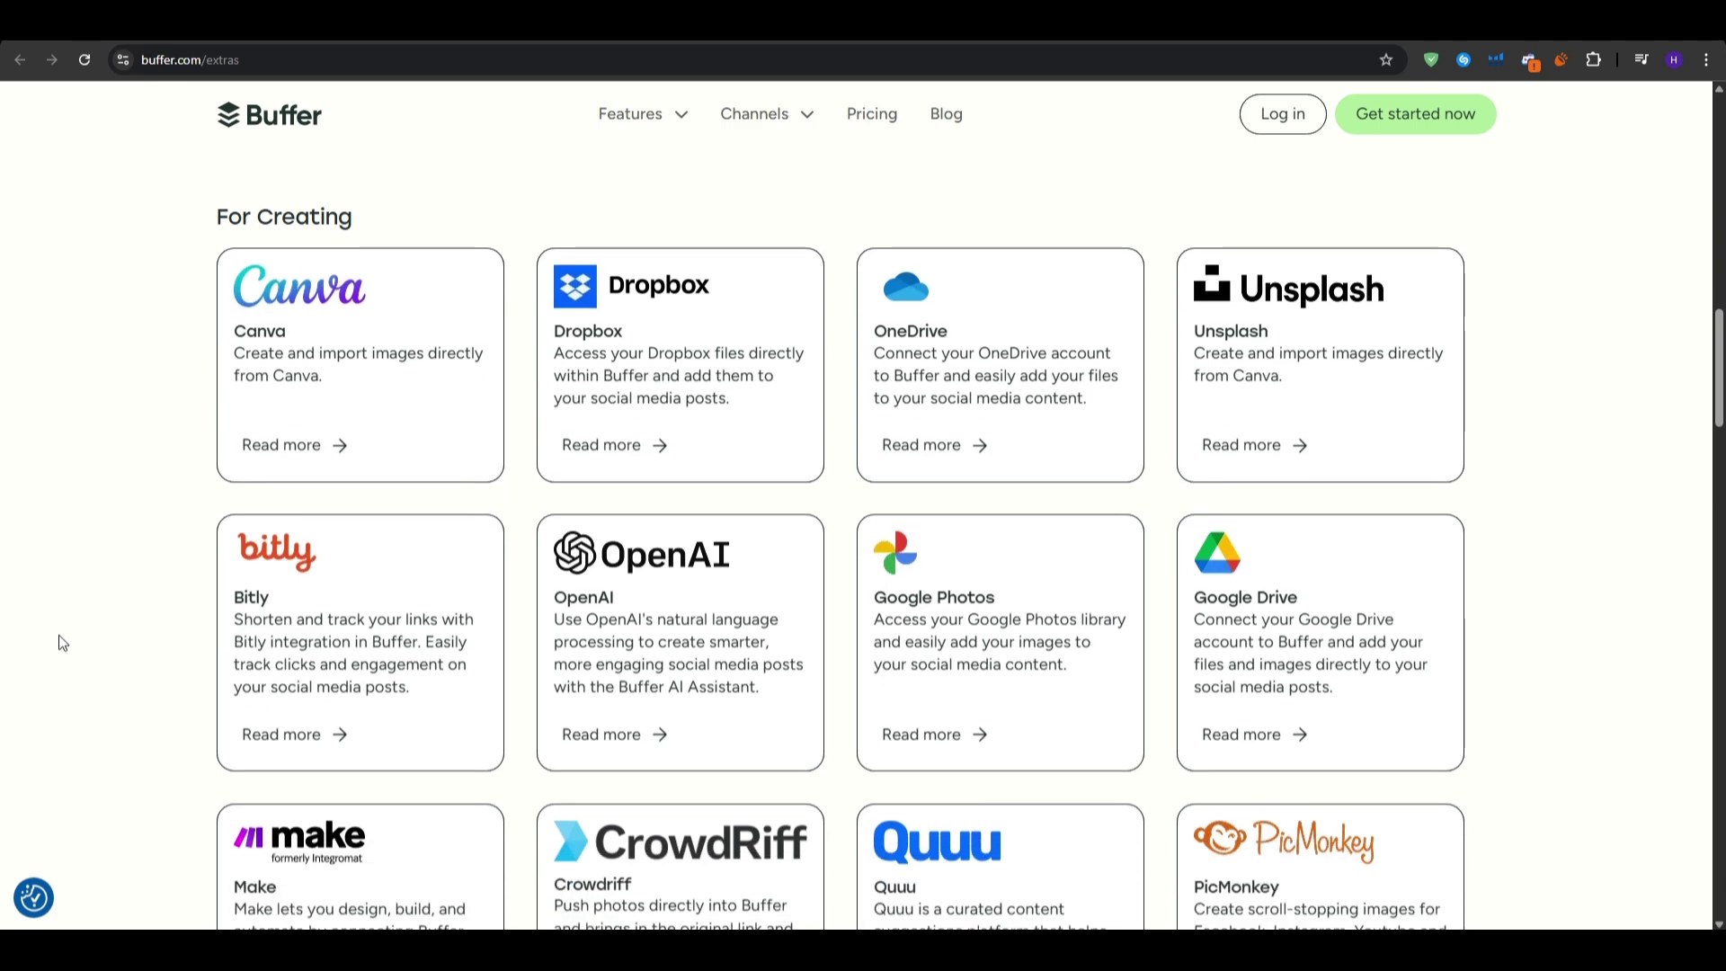
pyautogui.scroll(-2, 57, 635)
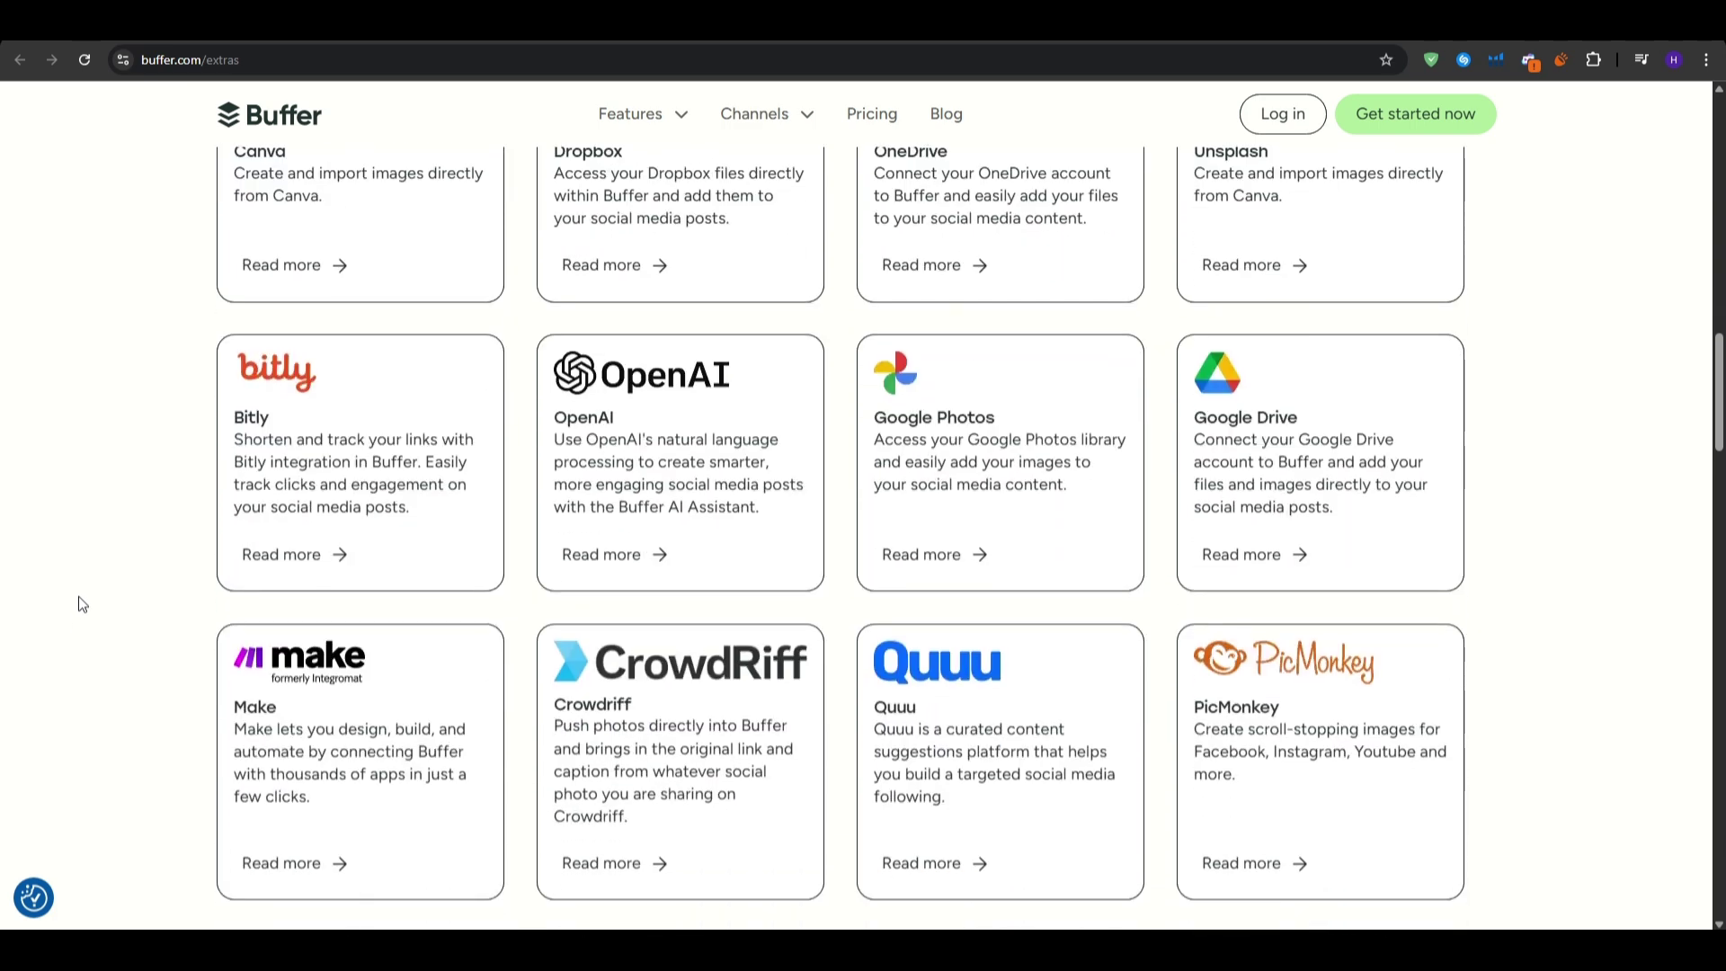